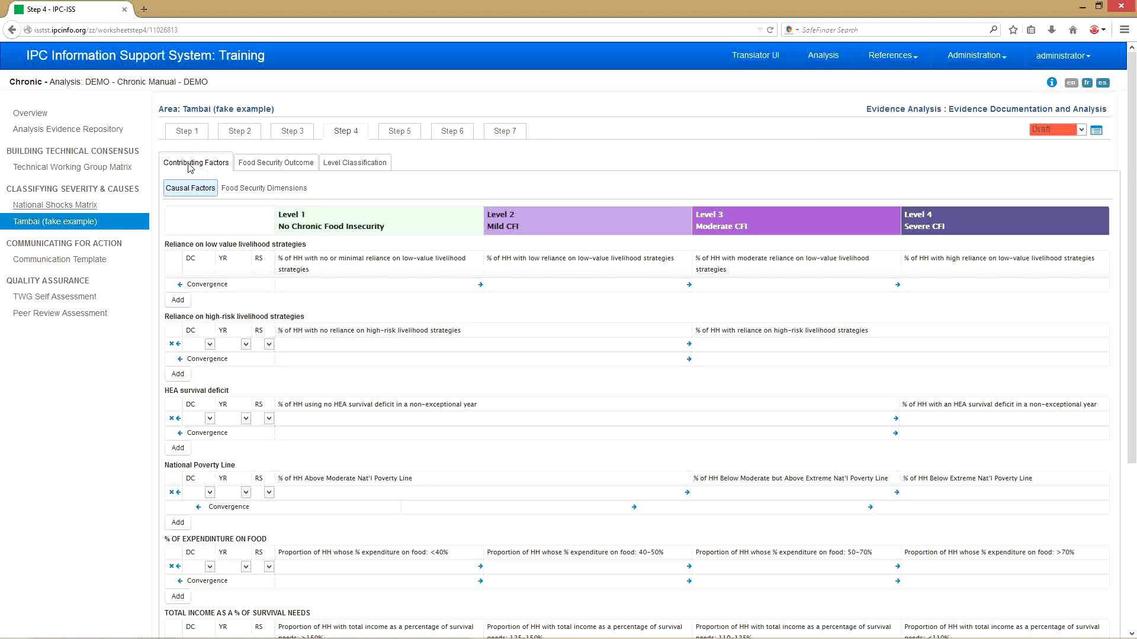
- Browse the Contributing Factors sub-tabs, then open Food Security Outcome's Food consumption (Quality) indicators
{"action": "left_click", "coordinate": [268, 168]}
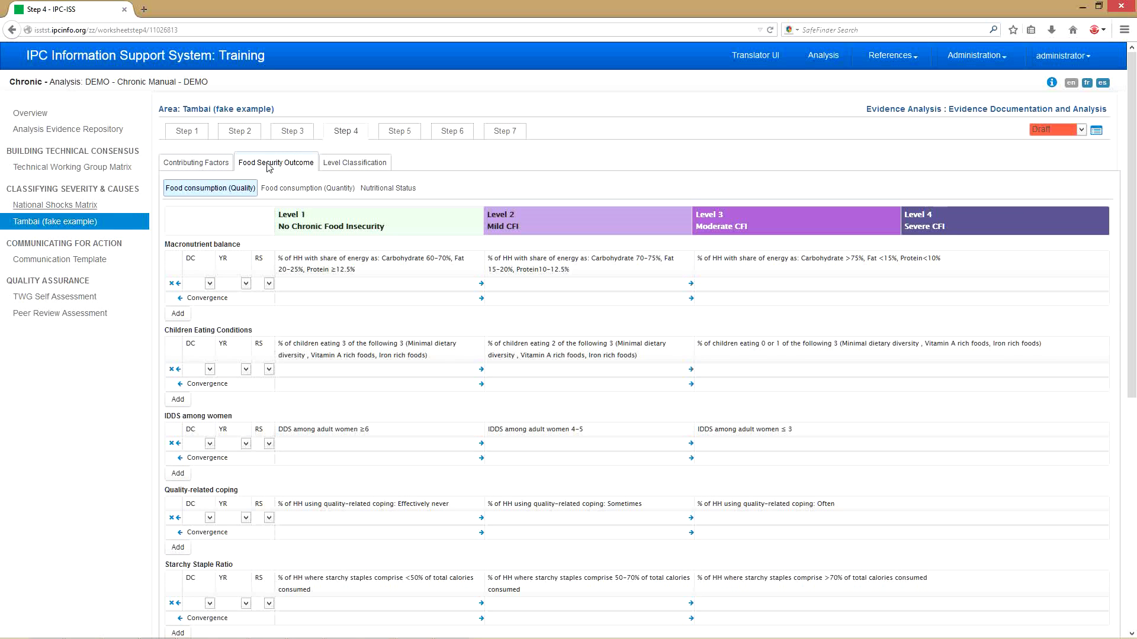
{"action": "left_click", "coordinate": [196, 165]}
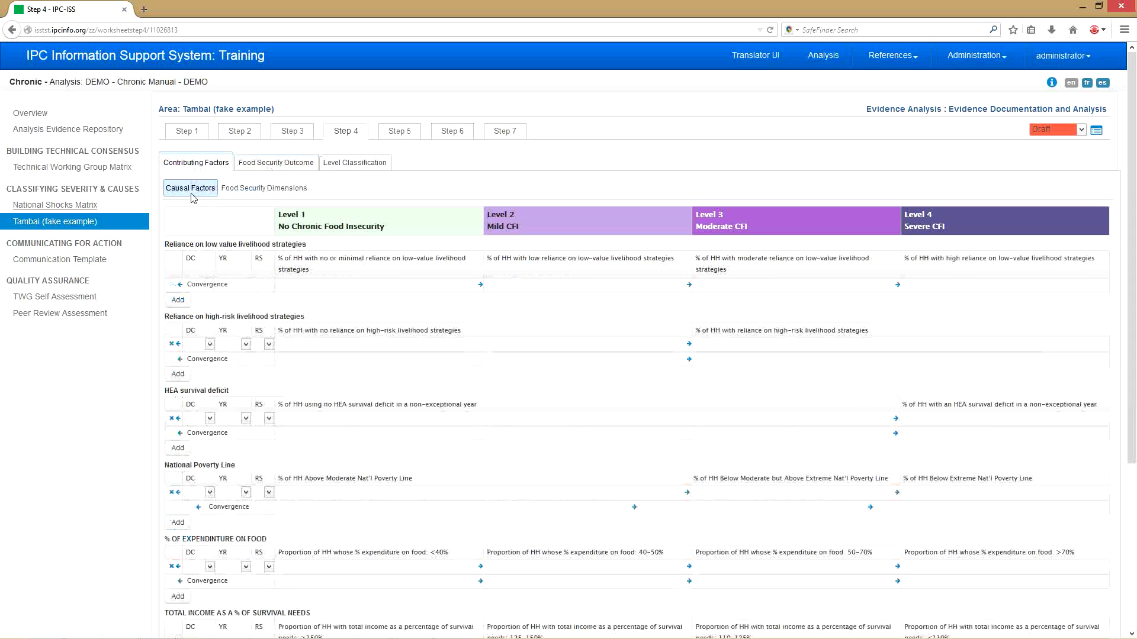
{"action": "left_click", "coordinate": [242, 191]}
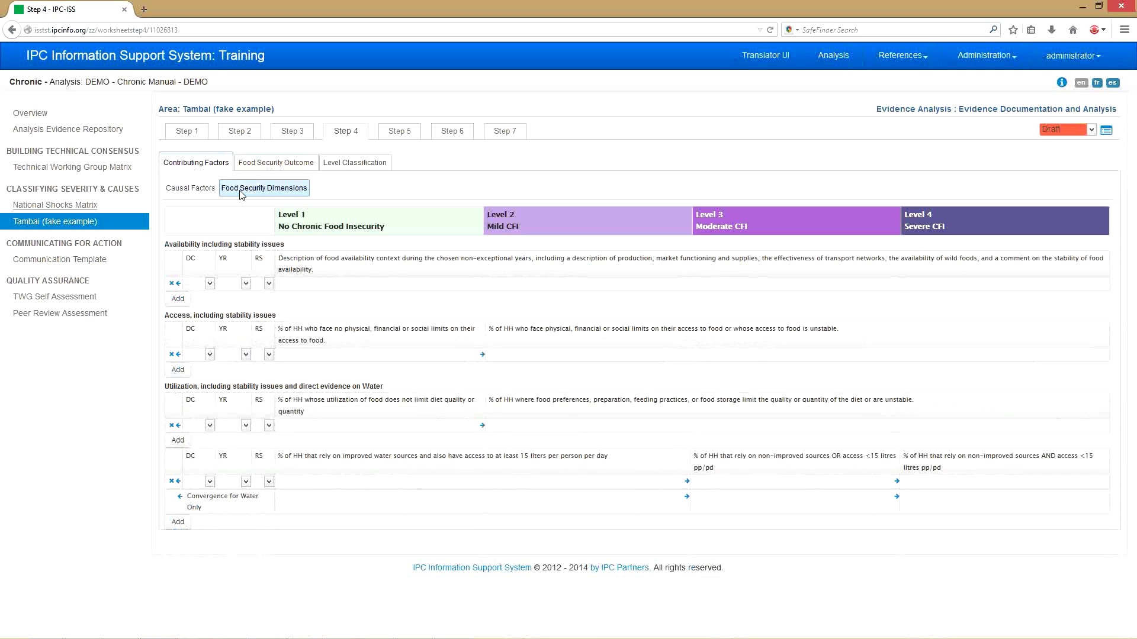
{"action": "left_click", "coordinate": [201, 190]}
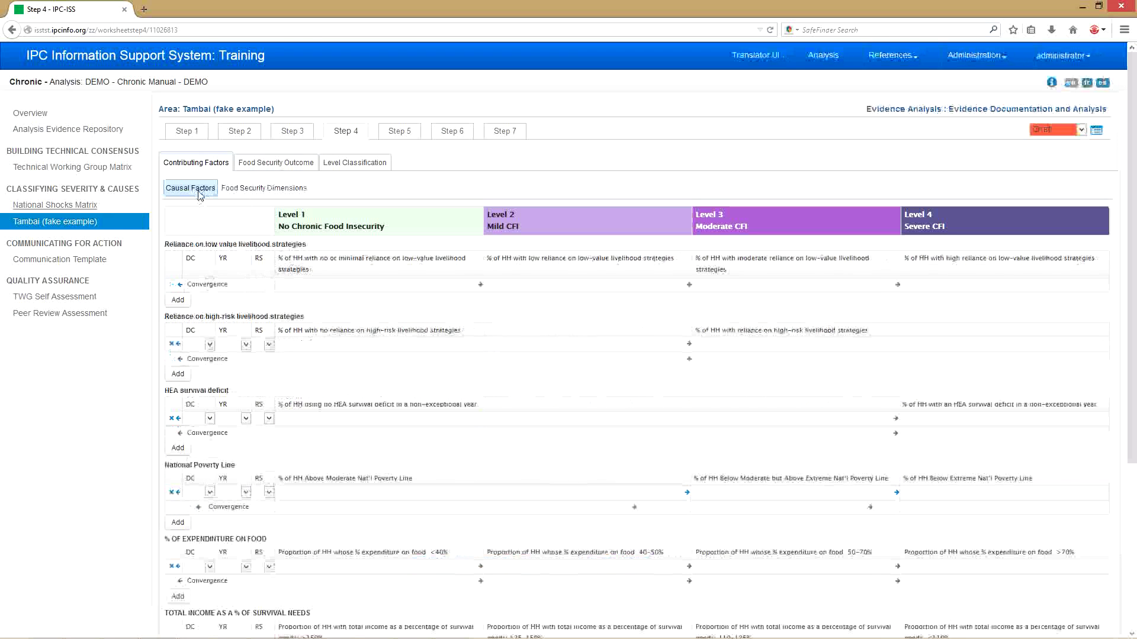
{"action": "left_click", "coordinate": [239, 194]}
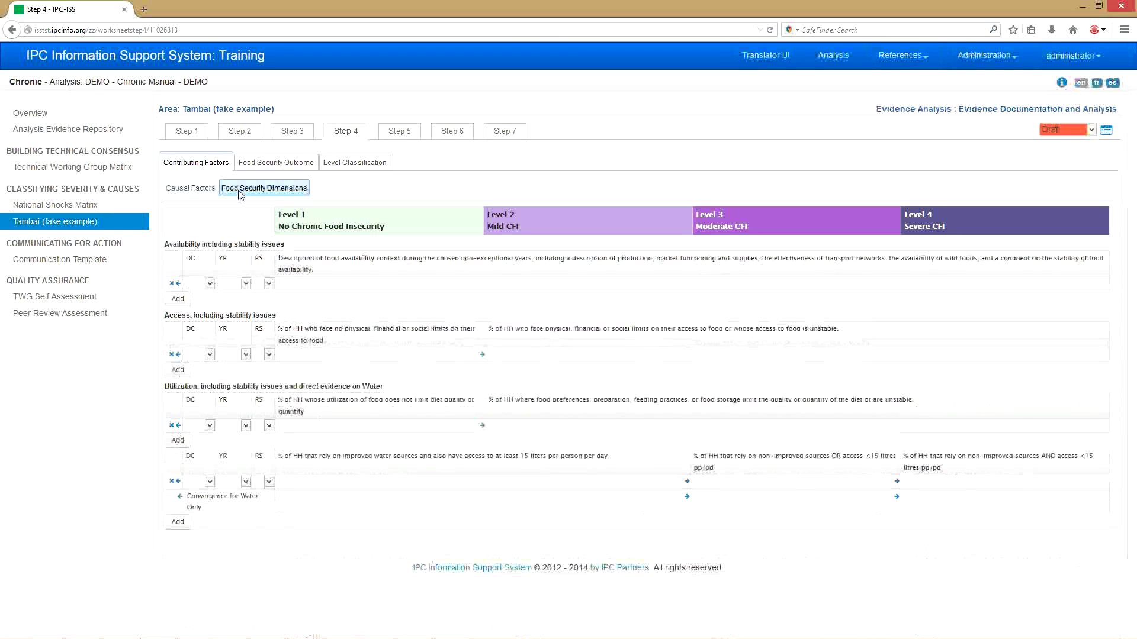
{"action": "left_click", "coordinate": [256, 169]}
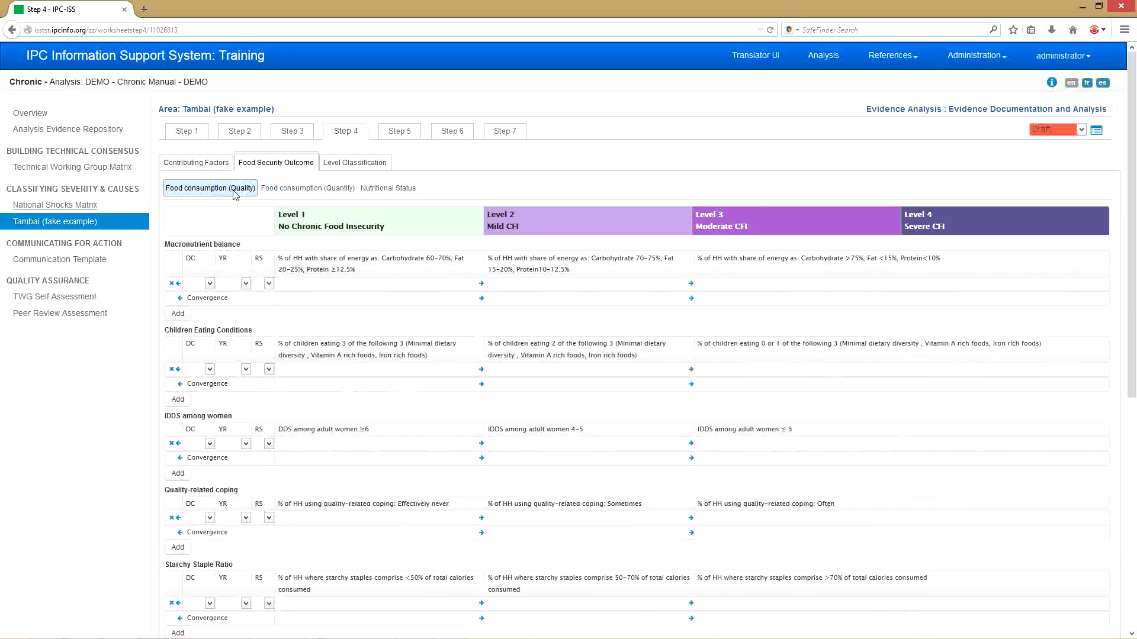
- Review the Food consumption (Quantity) and Nutritional Status indicators, then return to Contributing Factors' Causal Factors
{"action": "left_click", "coordinate": [285, 190]}
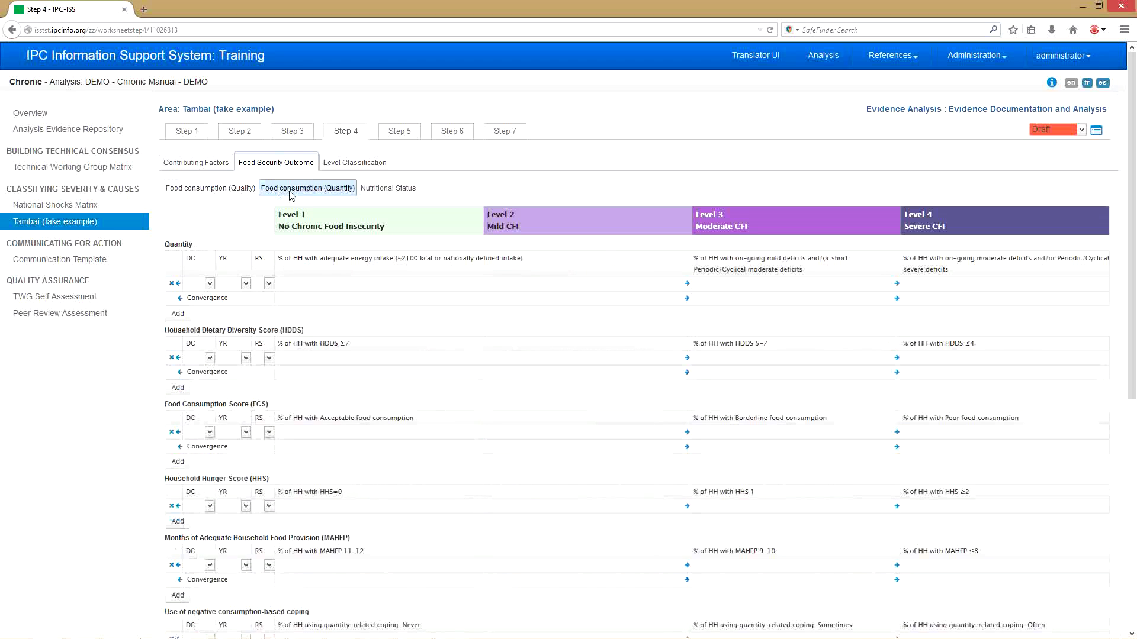
{"action": "left_click", "coordinate": [377, 193]}
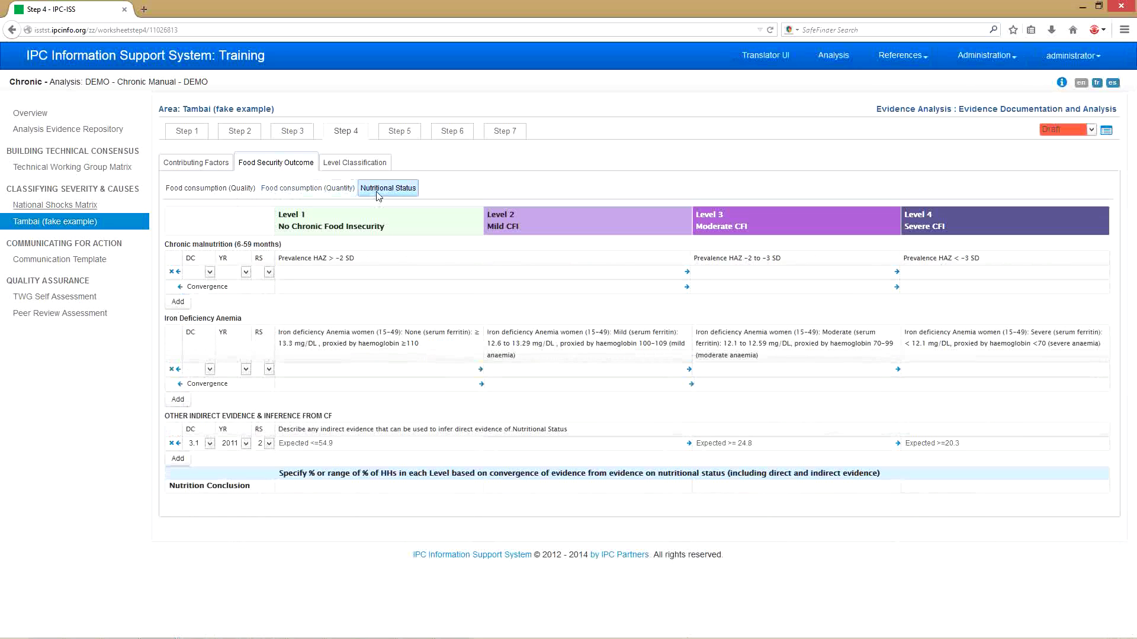
{"action": "left_click", "coordinate": [242, 192]}
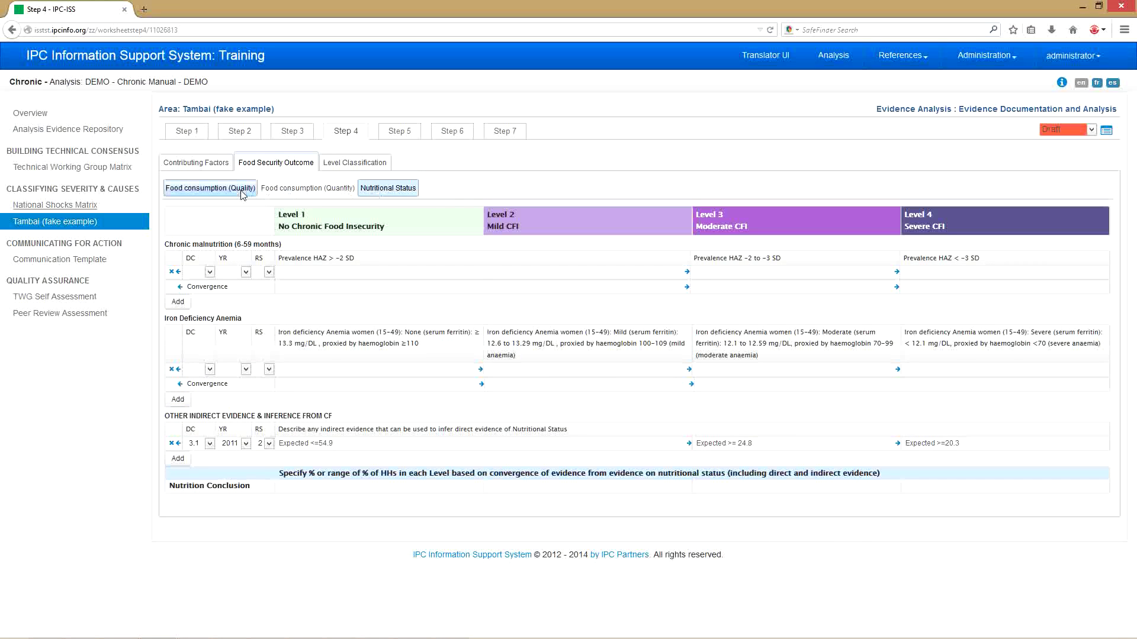
{"action": "left_click", "coordinate": [302, 190]}
{"action": "left_click", "coordinate": [386, 192]}
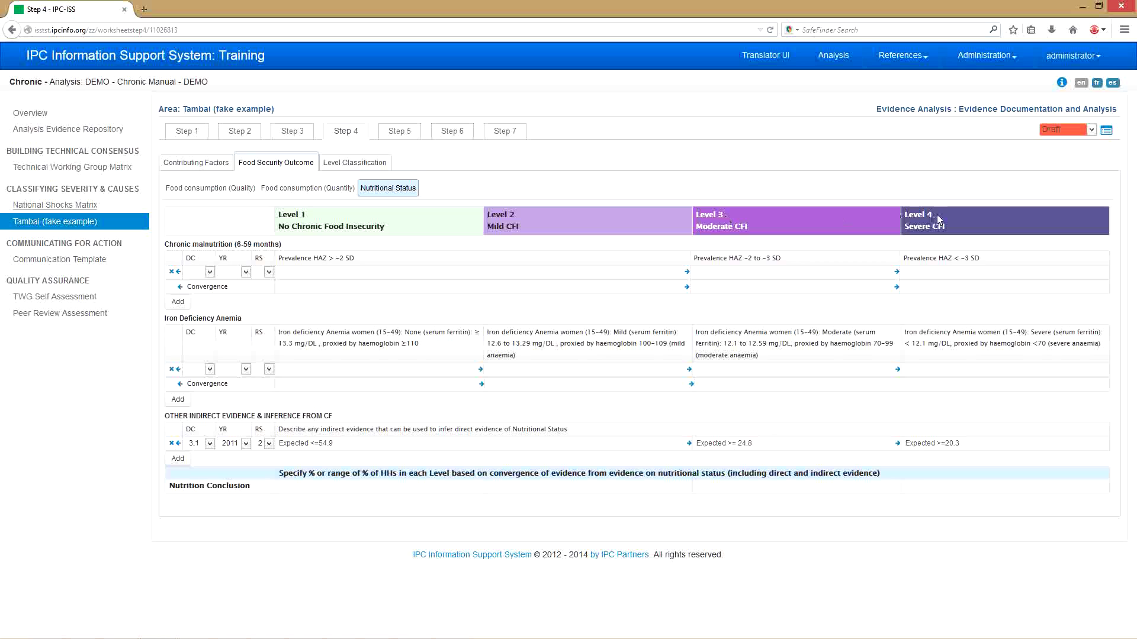
{"action": "mouse_move", "coordinate": [938, 219]}
{"action": "left_click", "coordinate": [197, 164]}
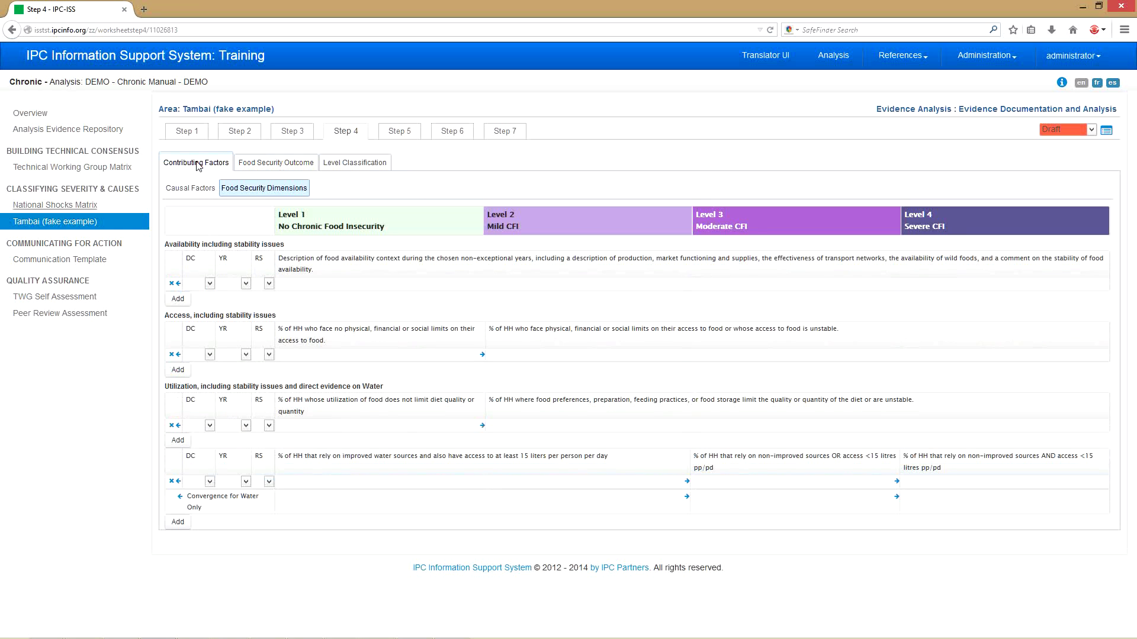
{"action": "left_click", "coordinate": [205, 193]}
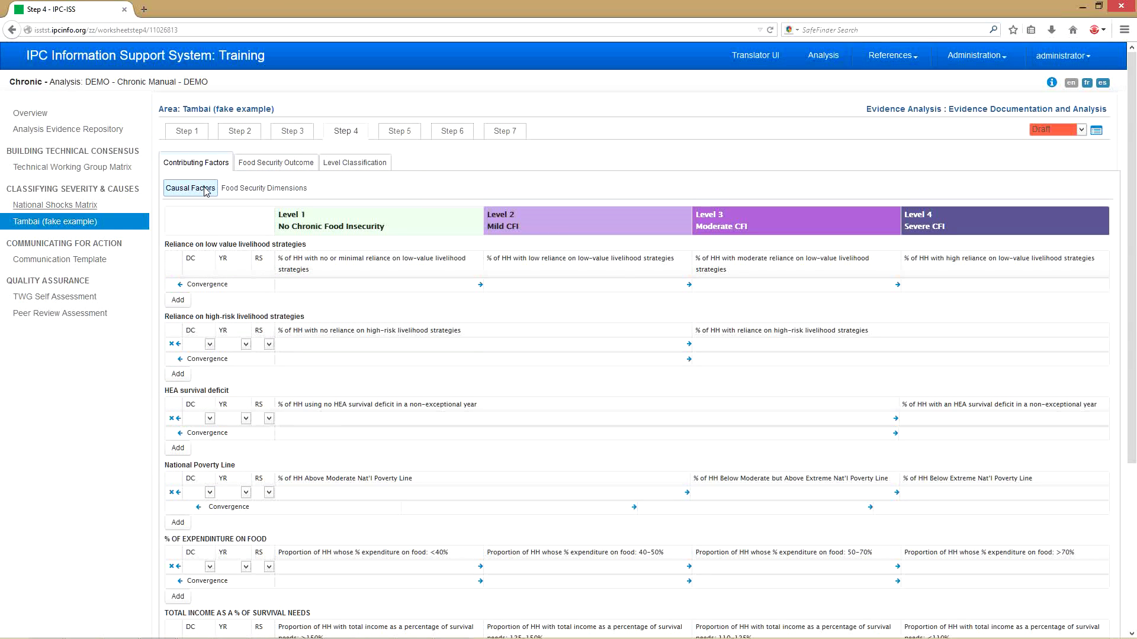
- Add an evidence row under low-value livelihood strategies with item 5.1, year 2007, RS 2
{"action": "left_click", "coordinate": [180, 300]}
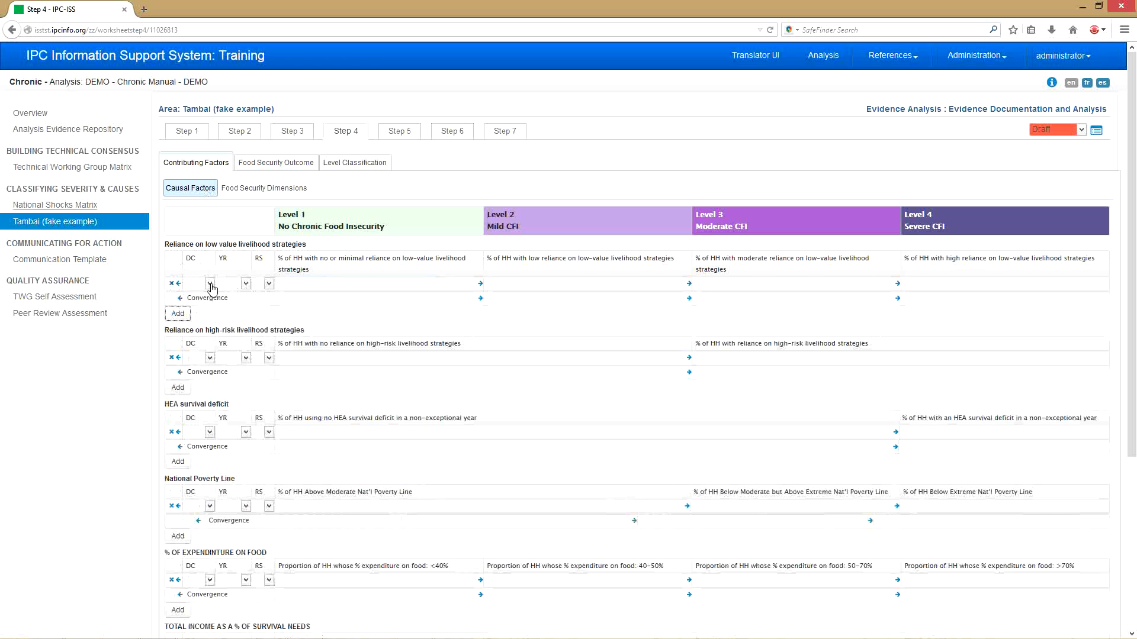
{"action": "left_click", "coordinate": [211, 285]}
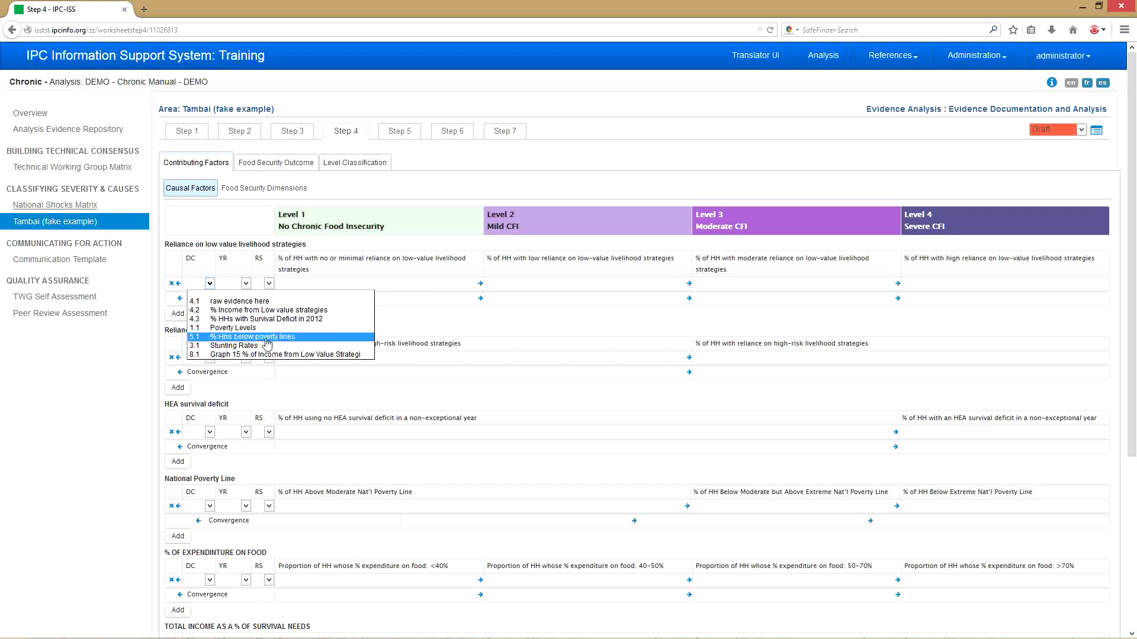
{"action": "left_click", "coordinate": [267, 338]}
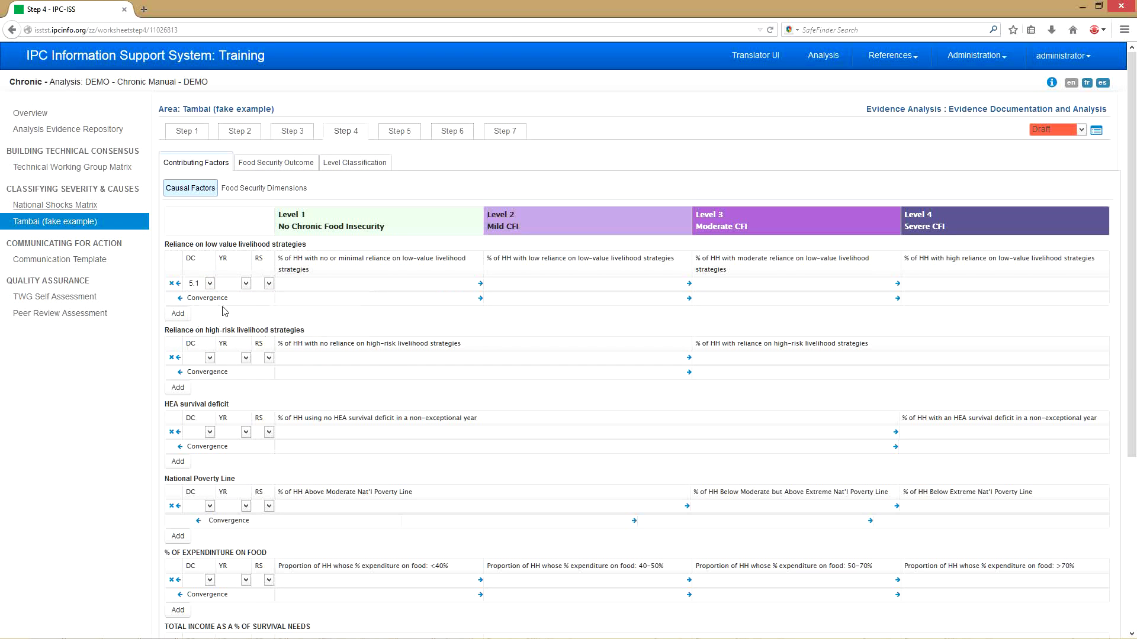
{"action": "left_click", "coordinate": [245, 284]}
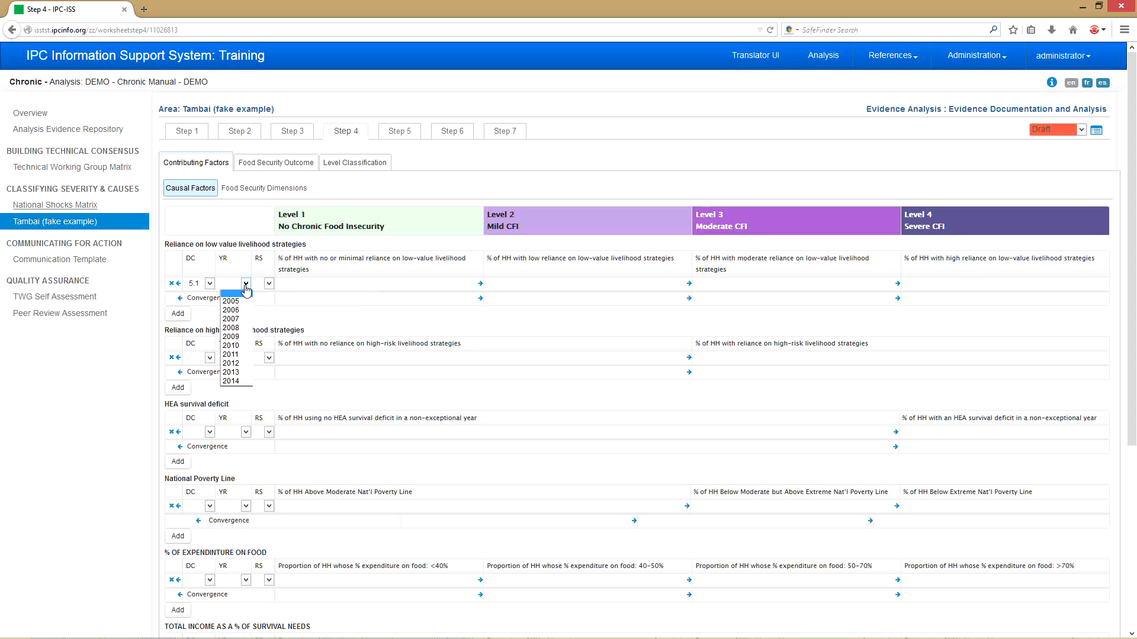
{"action": "left_click", "coordinate": [238, 321]}
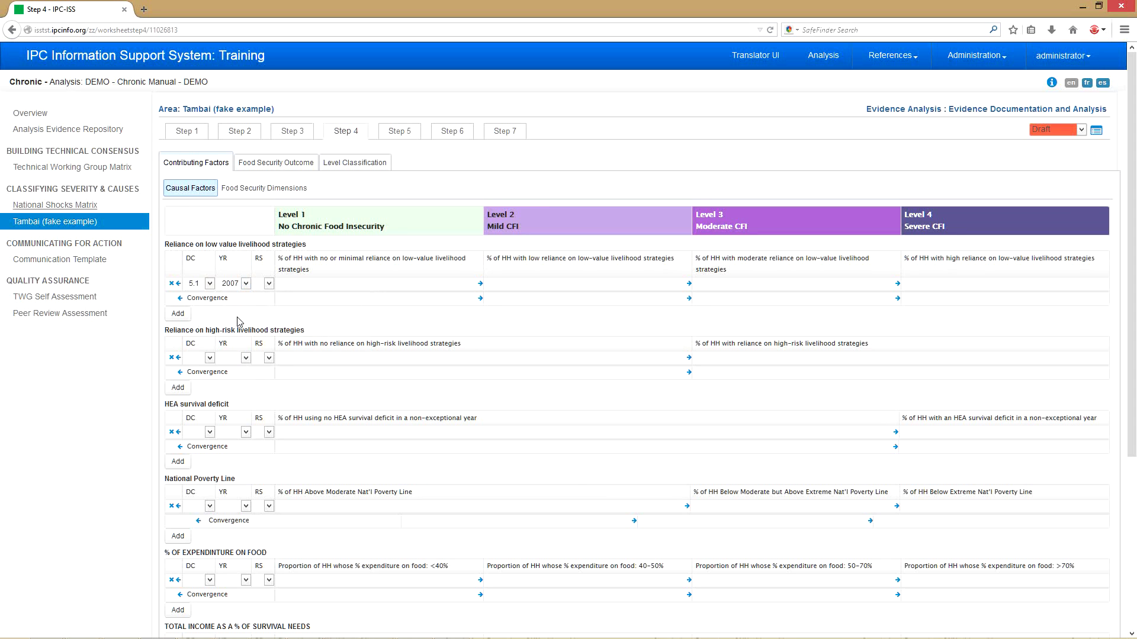
{"action": "left_click", "coordinate": [268, 284]}
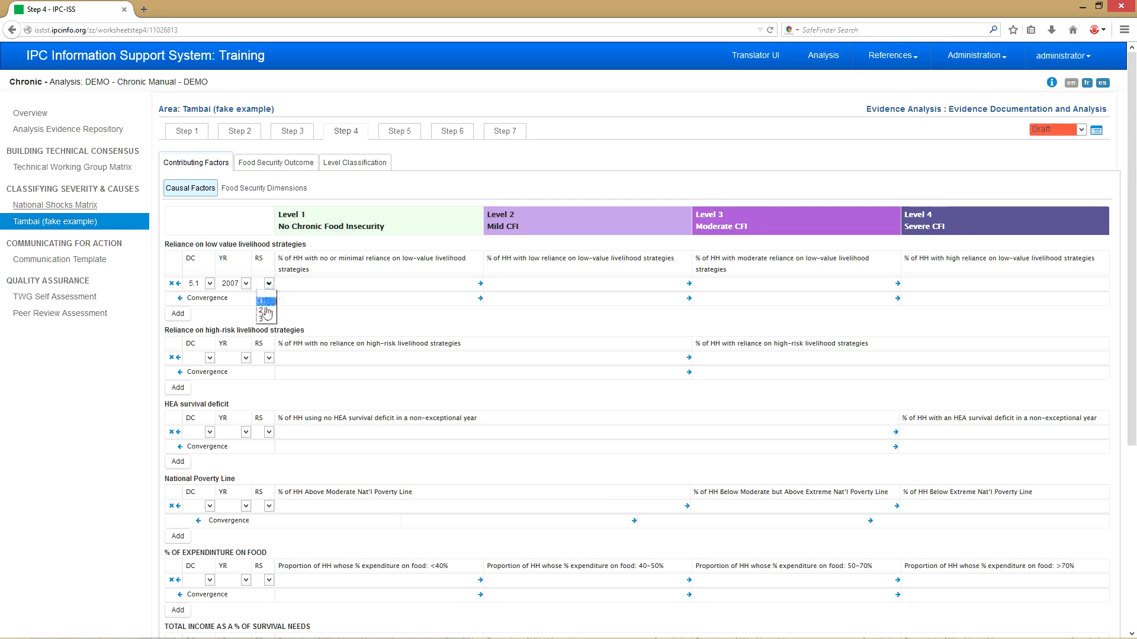
{"action": "left_click", "coordinate": [267, 312]}
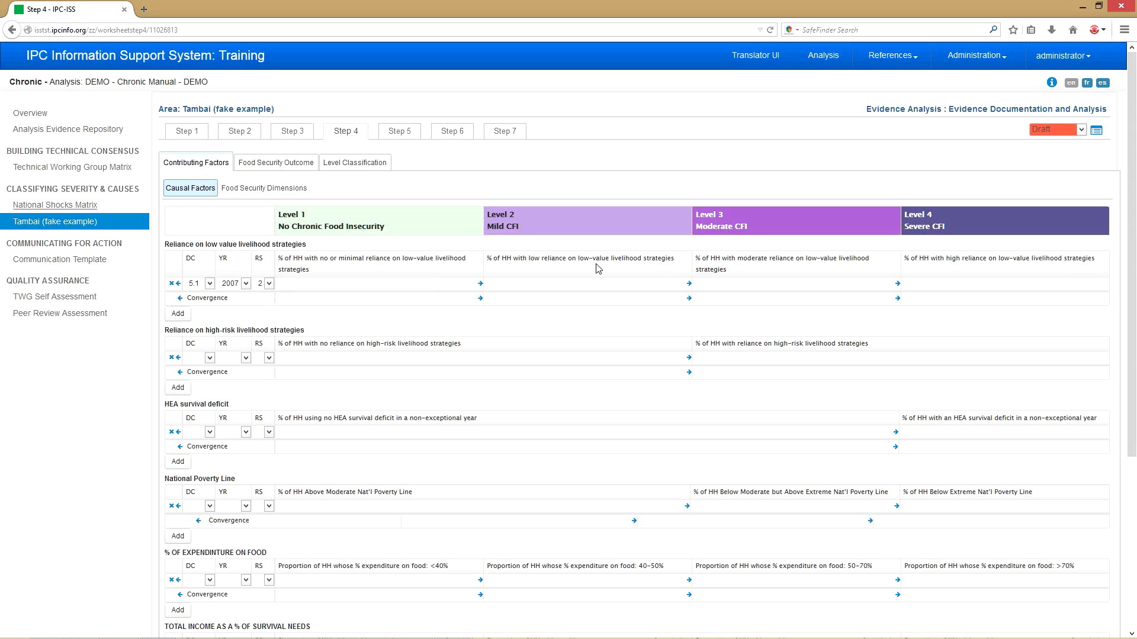
- Enter level values 10, 30 and 5-10, merging Level 1's 10 across Level 2, and add a blank row
{"action": "left_click", "coordinate": [314, 284]}
{"action": "type", "text": "10"}
{"action": "left_click", "coordinate": [503, 288]}
{"action": "type", "text": "15-20"}
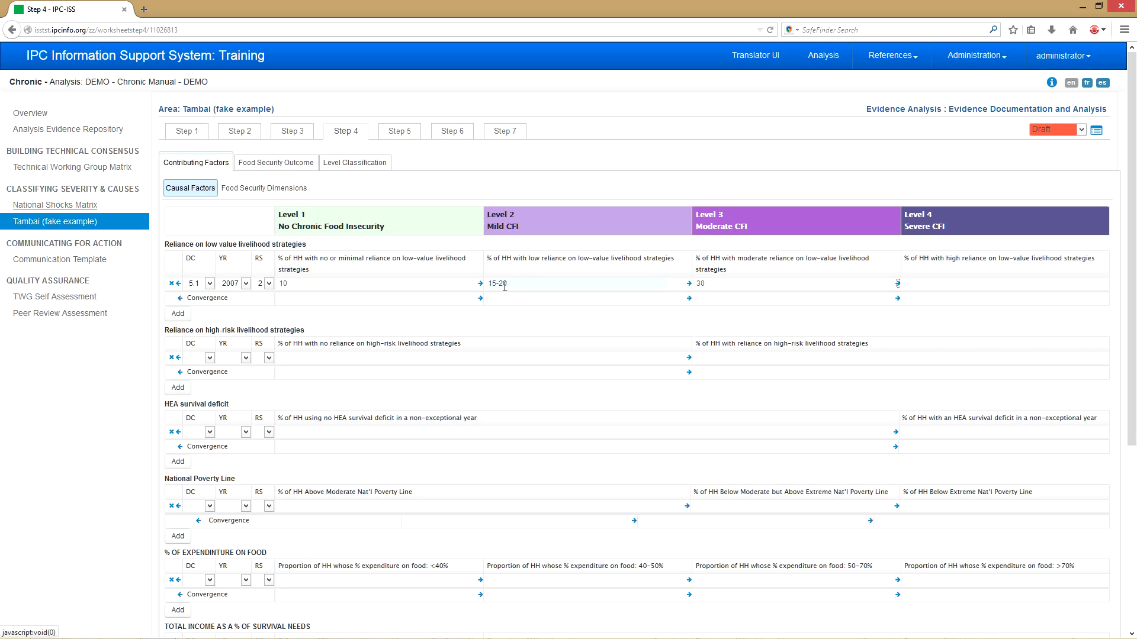
{"action": "type", "text": "5-10"}
{"action": "left_click", "coordinate": [481, 283]}
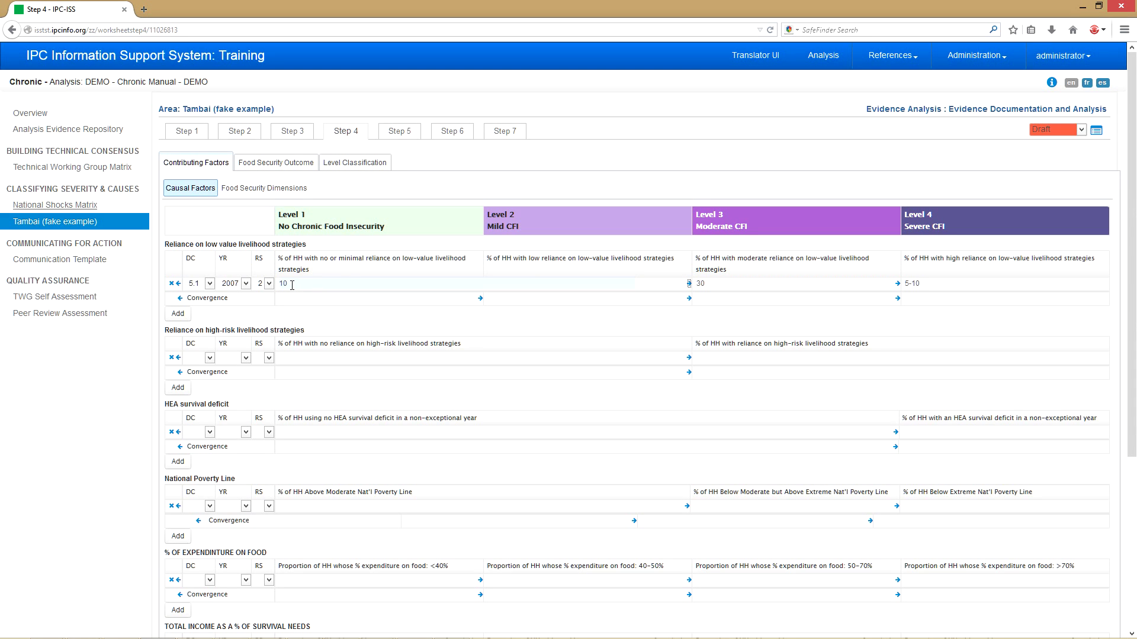
{"action": "left_click", "coordinate": [179, 314]}
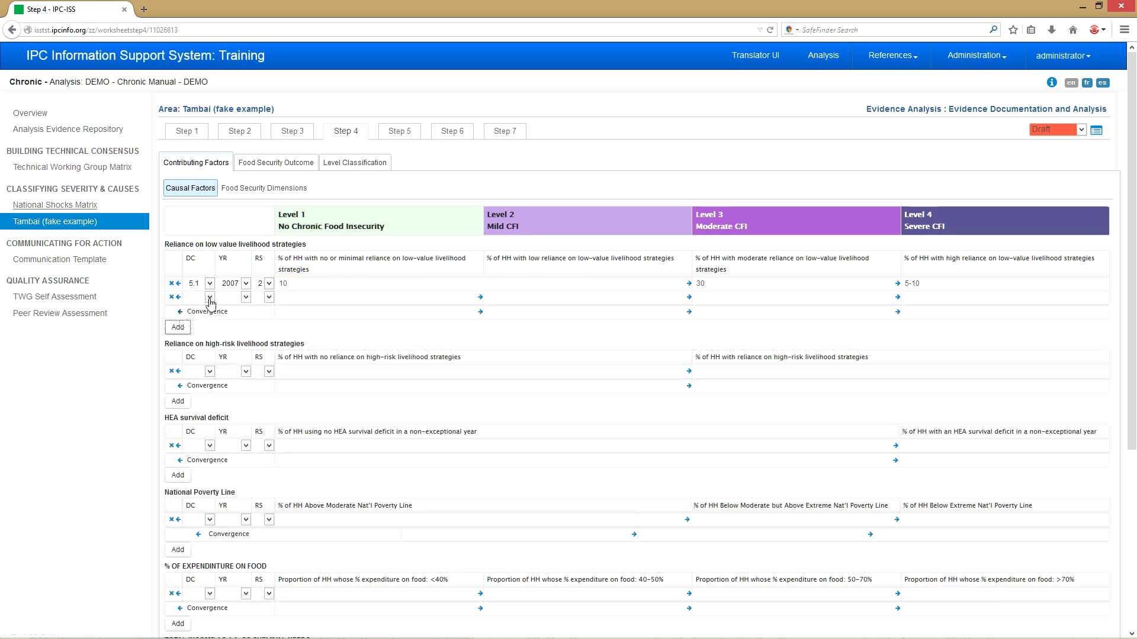
- Set the new row to evidence item 3.1 Stunting Rates, year 2008, RS 1
{"action": "left_click", "coordinate": [210, 298]}
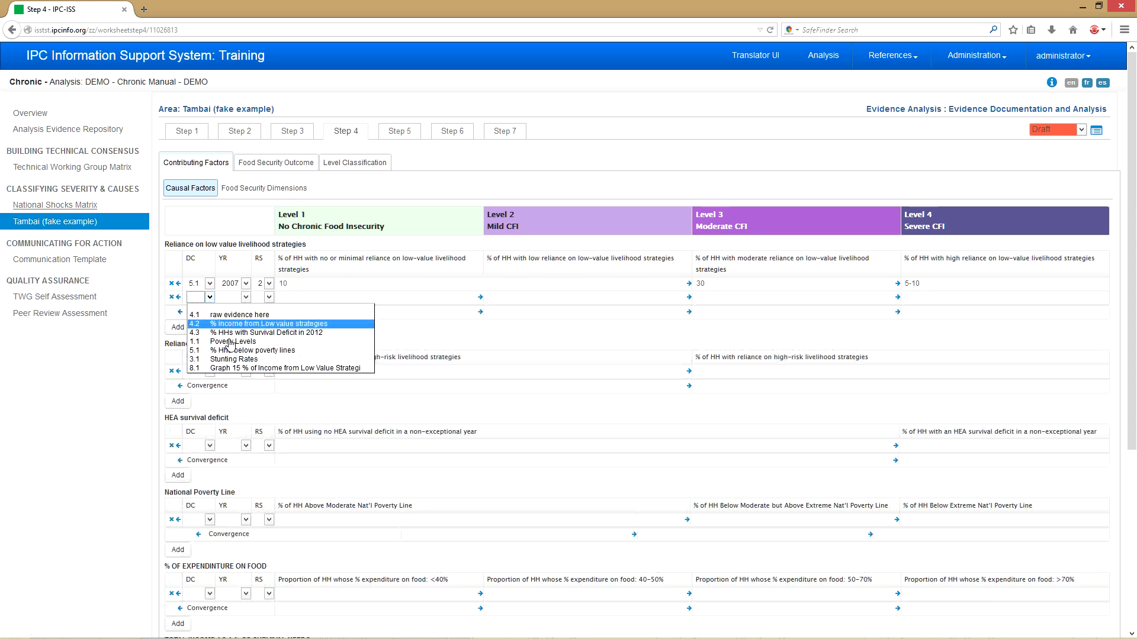
{"action": "left_click", "coordinate": [241, 359]}
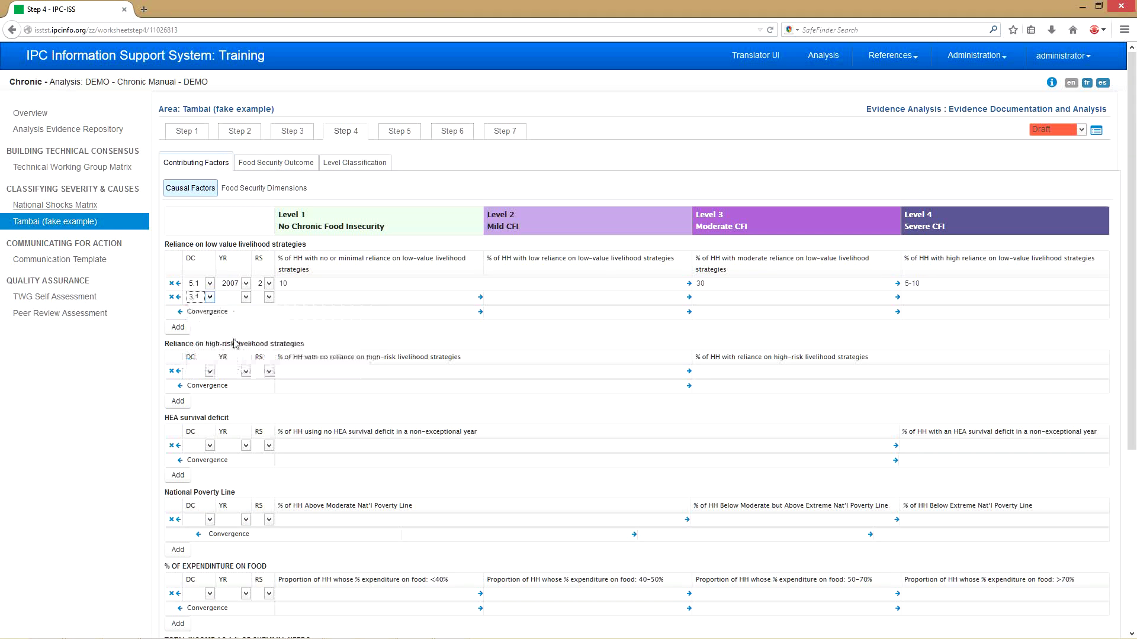
{"action": "left_click", "coordinate": [197, 302]}
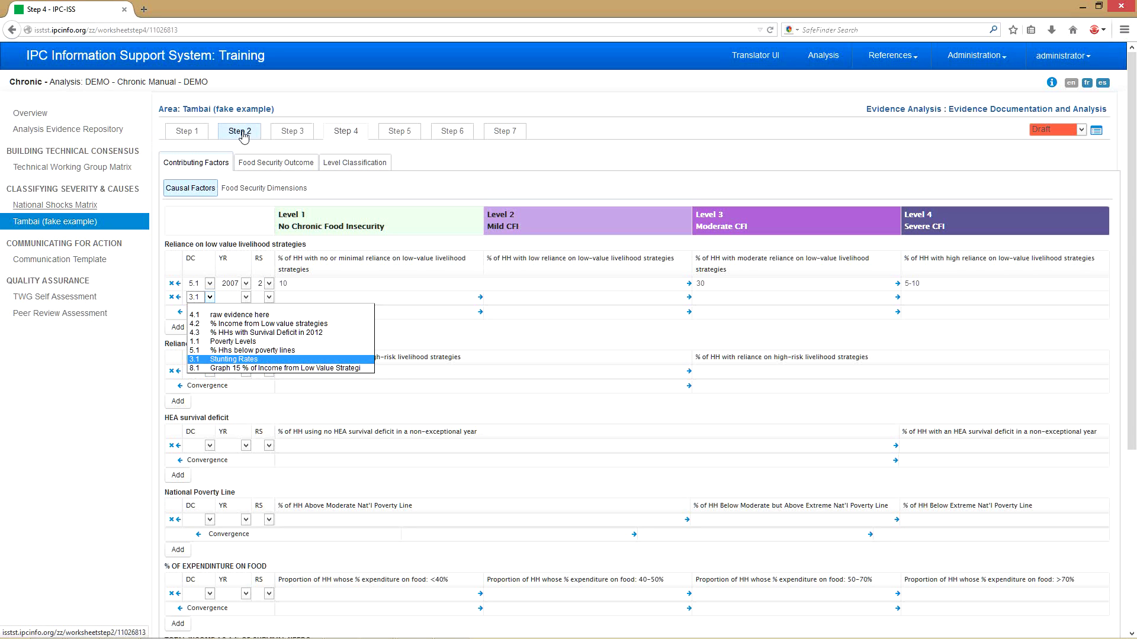
{"action": "left_click", "coordinate": [254, 359]}
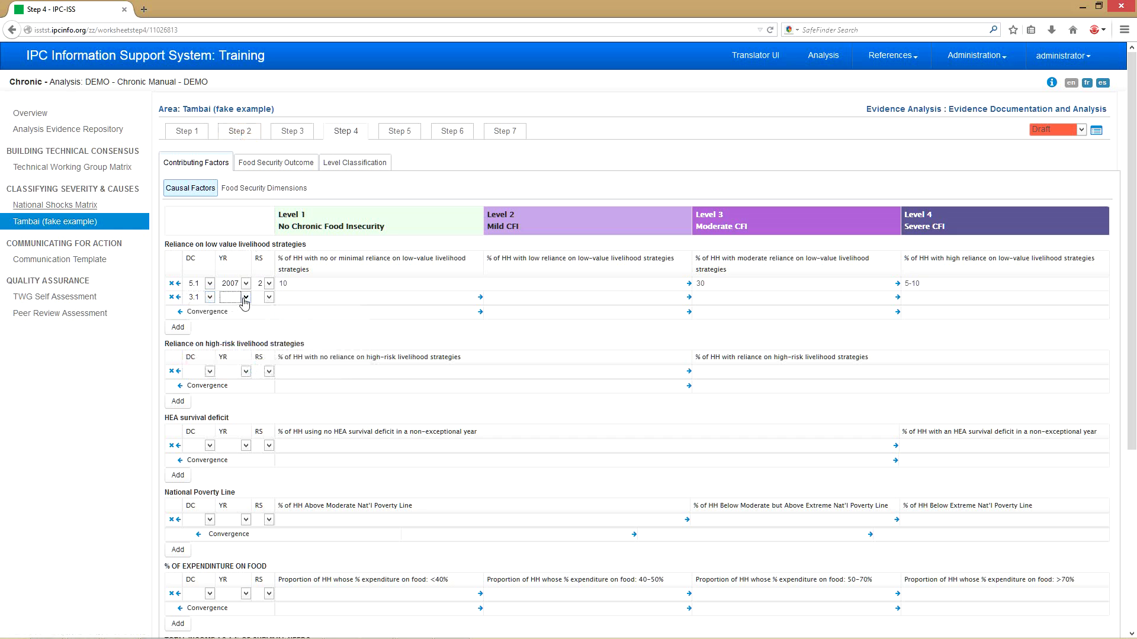
{"action": "left_click", "coordinate": [242, 297]}
{"action": "left_click", "coordinate": [233, 341]}
{"action": "left_click", "coordinate": [269, 297]}
{"action": "left_click", "coordinate": [267, 316]}
- Enter 15, 20, 20 and 10-15 across the row's four level fields
{"action": "left_click", "coordinate": [301, 297]}
{"action": "type", "text": "15"}
{"action": "key", "text": "Tab"}
{"action": "type", "text": "2"}
{"action": "key", "text": "Tab"}
{"action": "type", "text": "2"}
{"action": "key", "text": "Tab"}
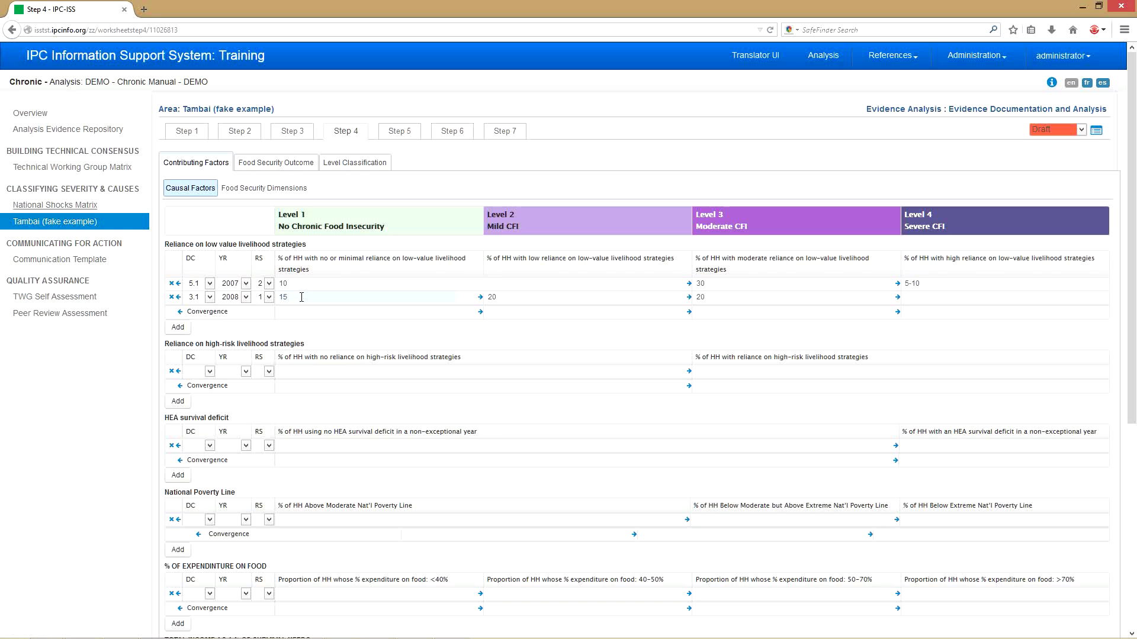
{"action": "type", "text": "10-15"}
{"action": "left_click", "coordinate": [305, 312]}
- Scroll back to the top of the page and switch to the Food Security Outcome evidence
{"action": "scroll", "coordinate": [403, 336], "scroll_direction": "down", "scroll_amount": 5}
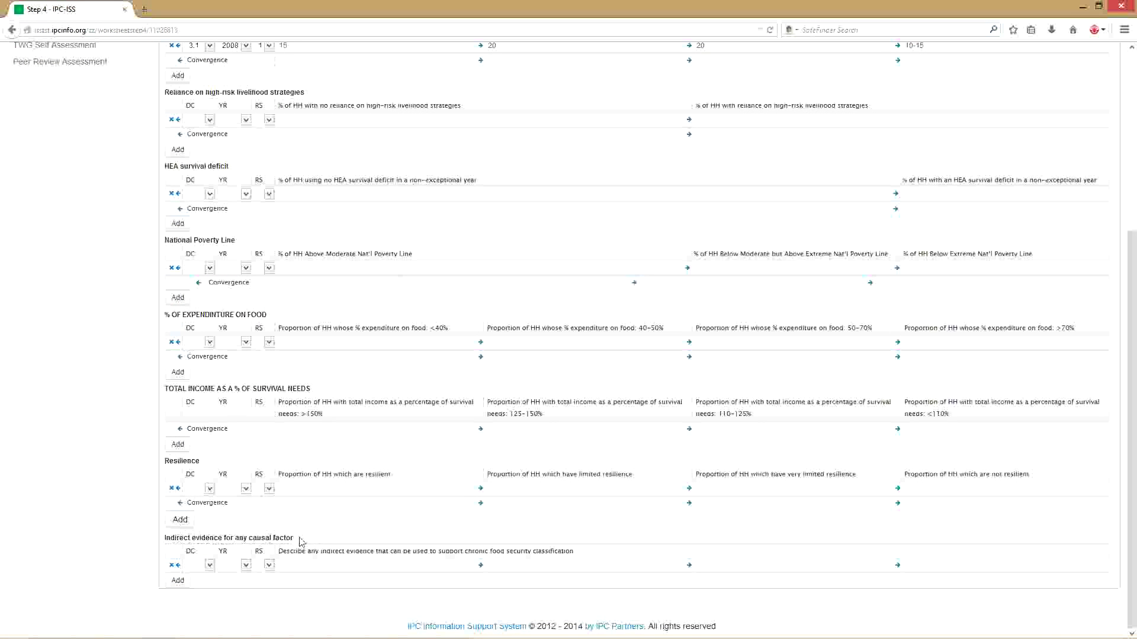
{"action": "scroll", "coordinate": [329, 527], "scroll_direction": "up", "scroll_amount": 3}
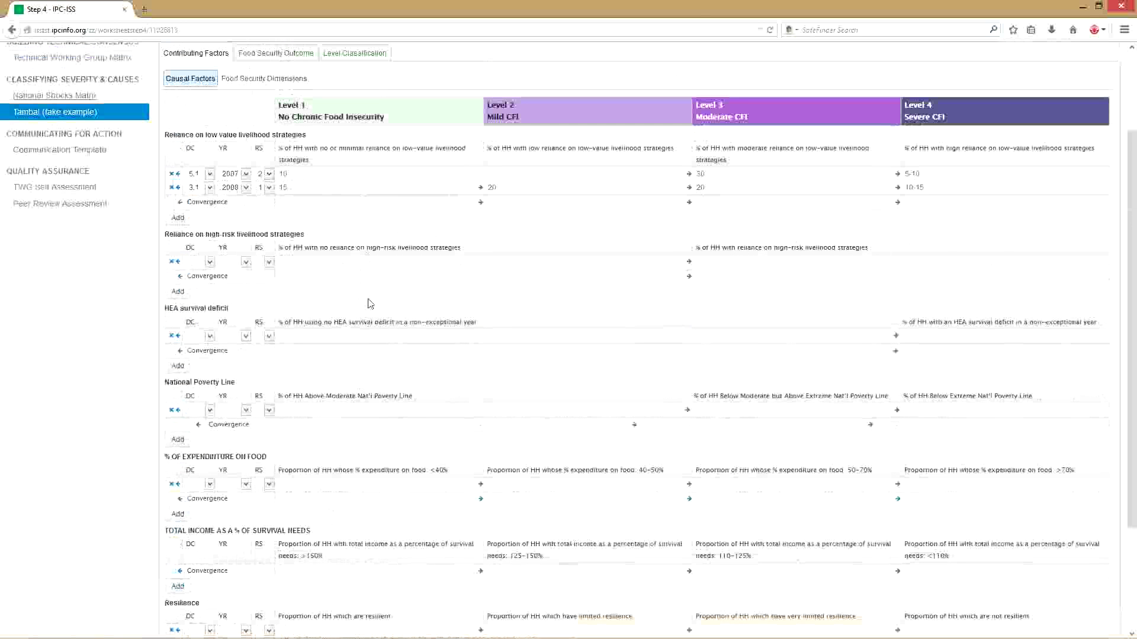
{"action": "scroll", "coordinate": [363, 201], "scroll_direction": "up", "scroll_amount": 2}
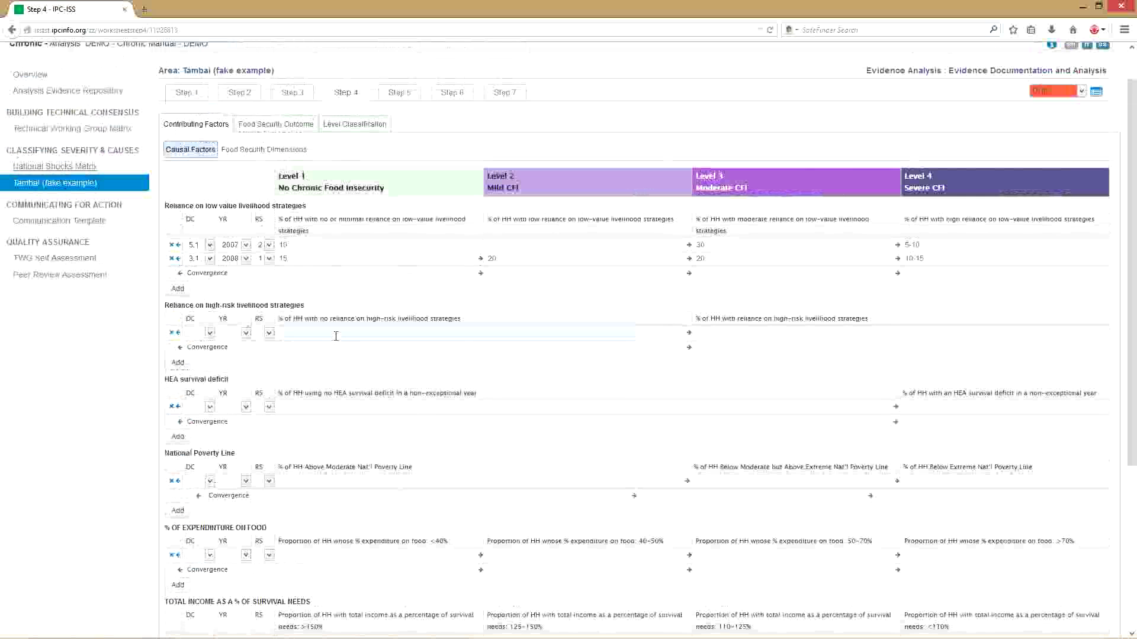
{"action": "left_click", "coordinate": [290, 129]}
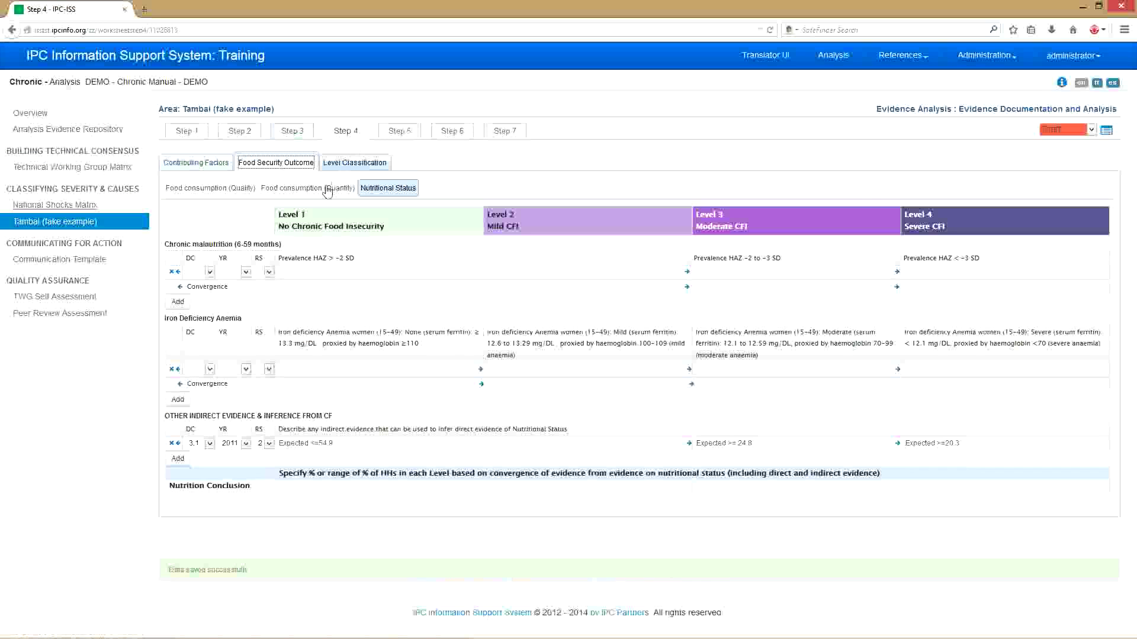
- Enter 5, 16 and 30 as the Level 1–3 Food consumption (Quality) conclusion
{"action": "left_click", "coordinate": [224, 189]}
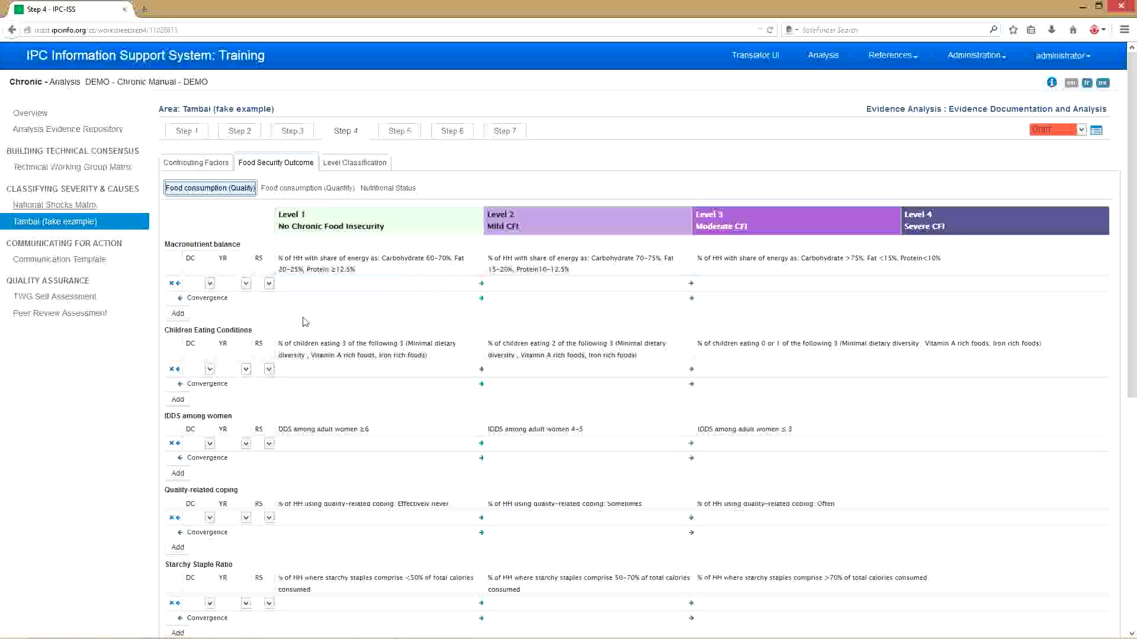
{"action": "scroll", "coordinate": [309, 313], "scroll_direction": "down", "scroll_amount": 4}
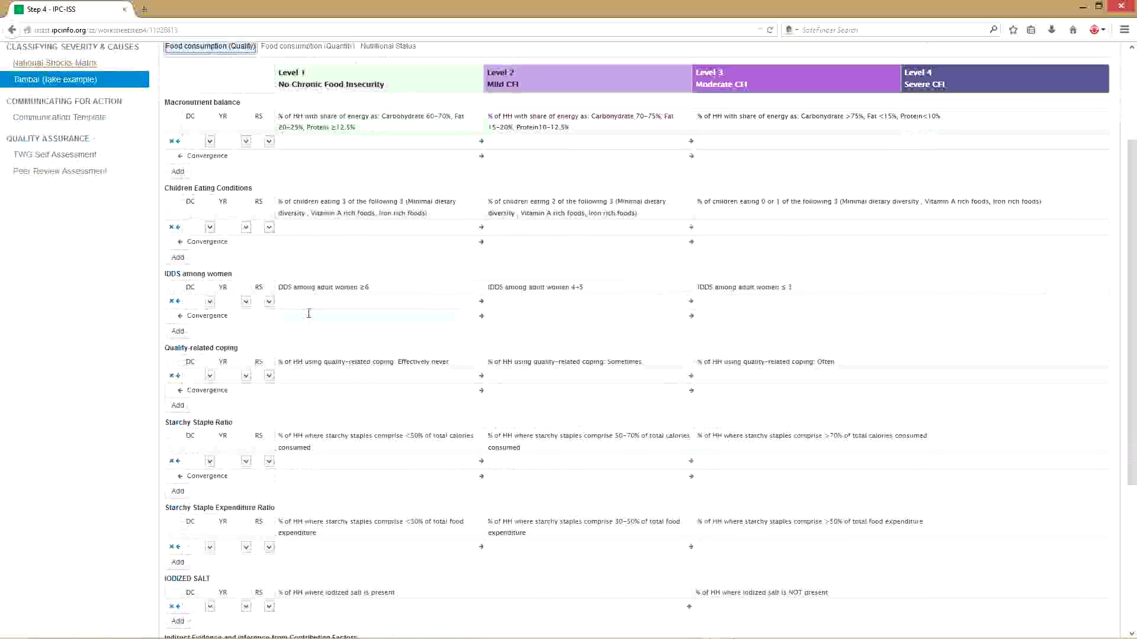
{"action": "scroll", "coordinate": [308, 313], "scroll_direction": "down", "scroll_amount": 4}
{"action": "scroll", "coordinate": [312, 320], "scroll_direction": "down", "scroll_amount": 3}
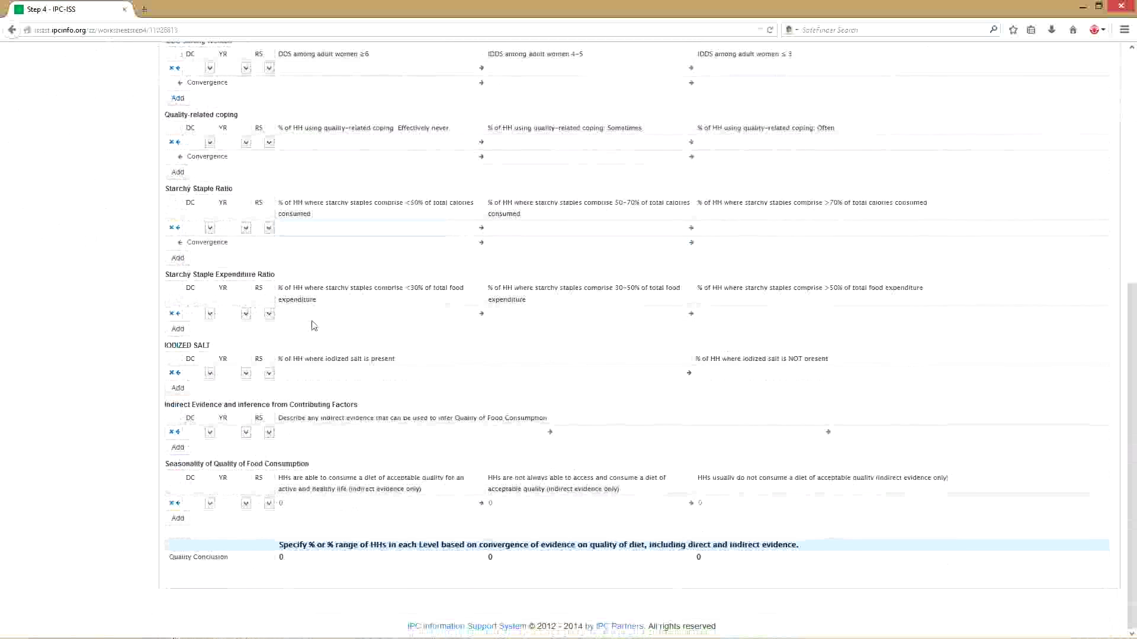
{"action": "scroll", "coordinate": [313, 325], "scroll_direction": "up", "scroll_amount": 6}
{"action": "scroll", "coordinate": [313, 326], "scroll_direction": "up", "scroll_amount": 4}
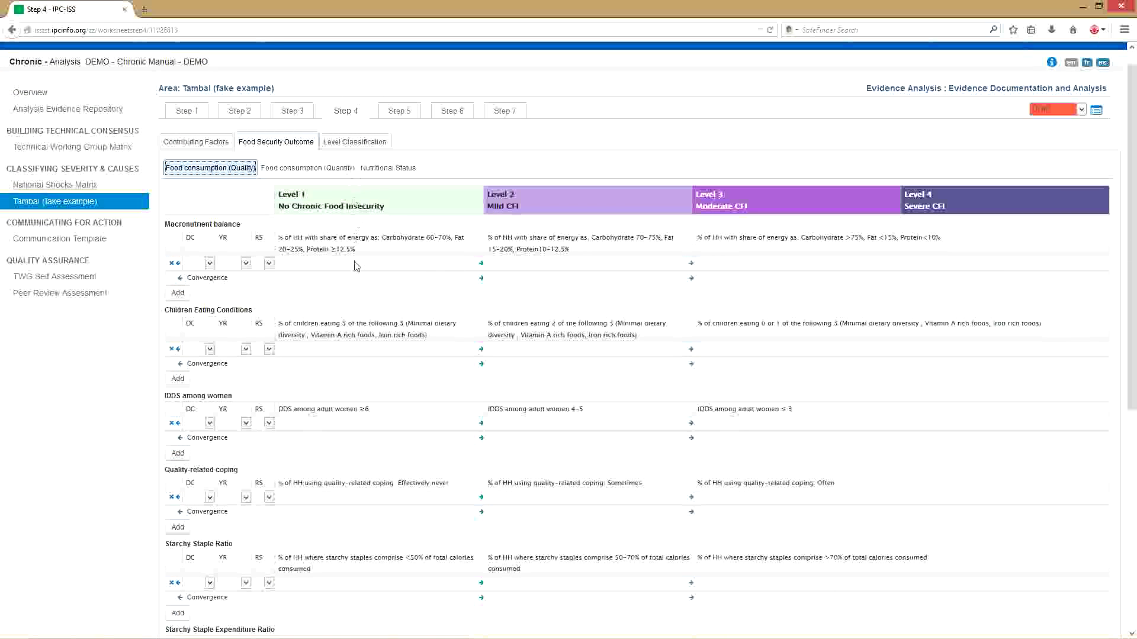
{"action": "scroll", "coordinate": [355, 299], "scroll_direction": "down", "scroll_amount": 6}
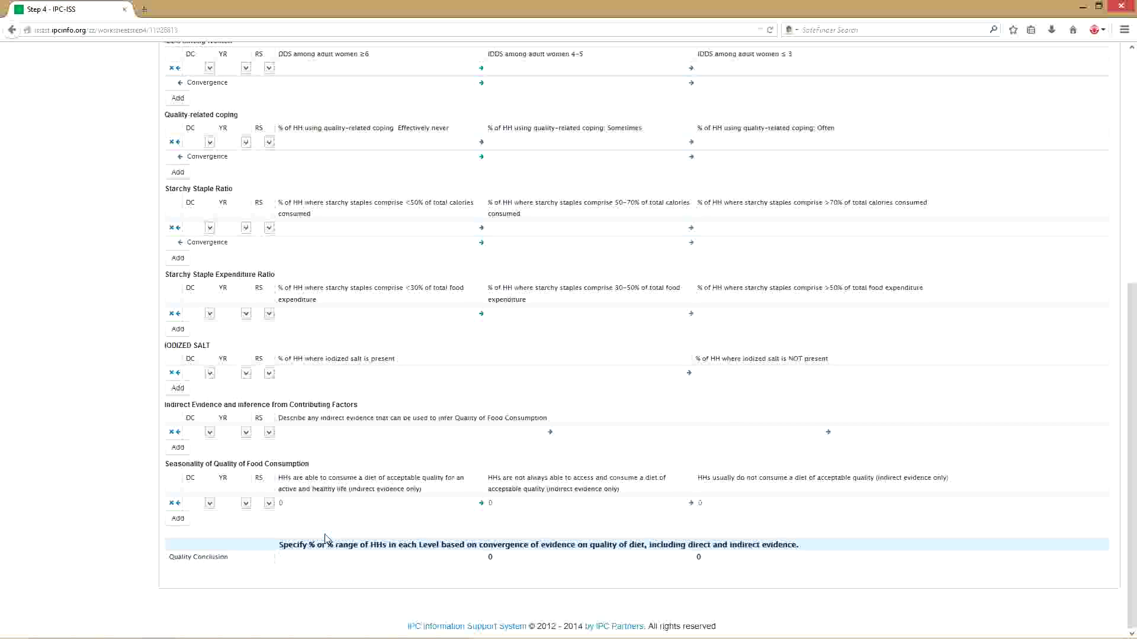
{"action": "type", "text": "5"}
{"action": "key", "text": "Tab"}
{"action": "type", "text": "1"}
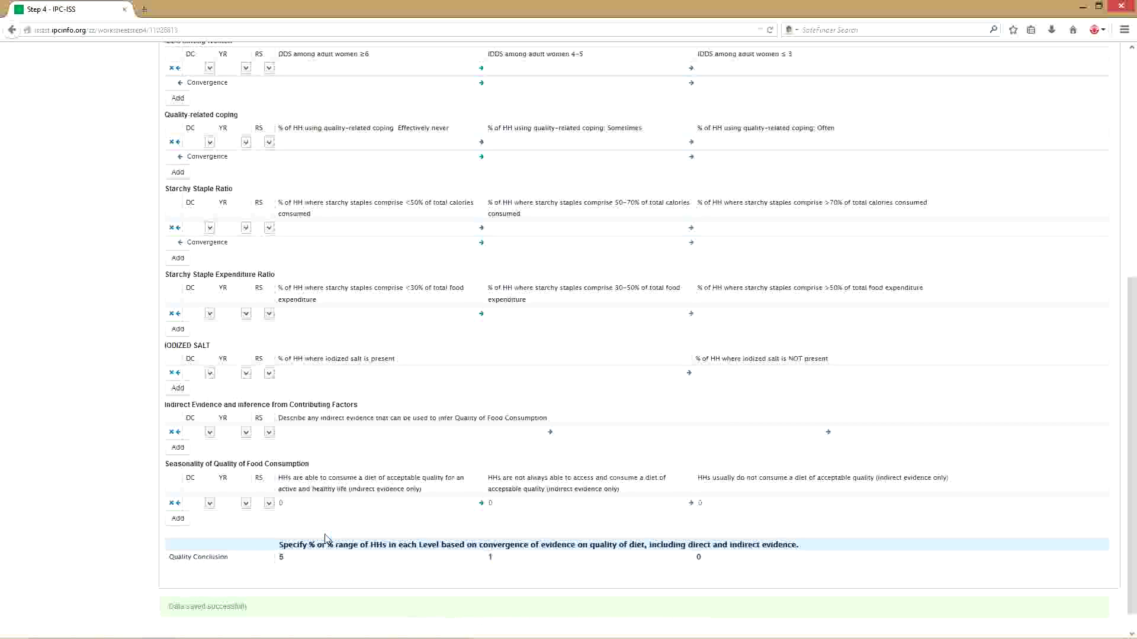
{"action": "type", "text": "6"}
{"action": "key", "text": "Tab"}
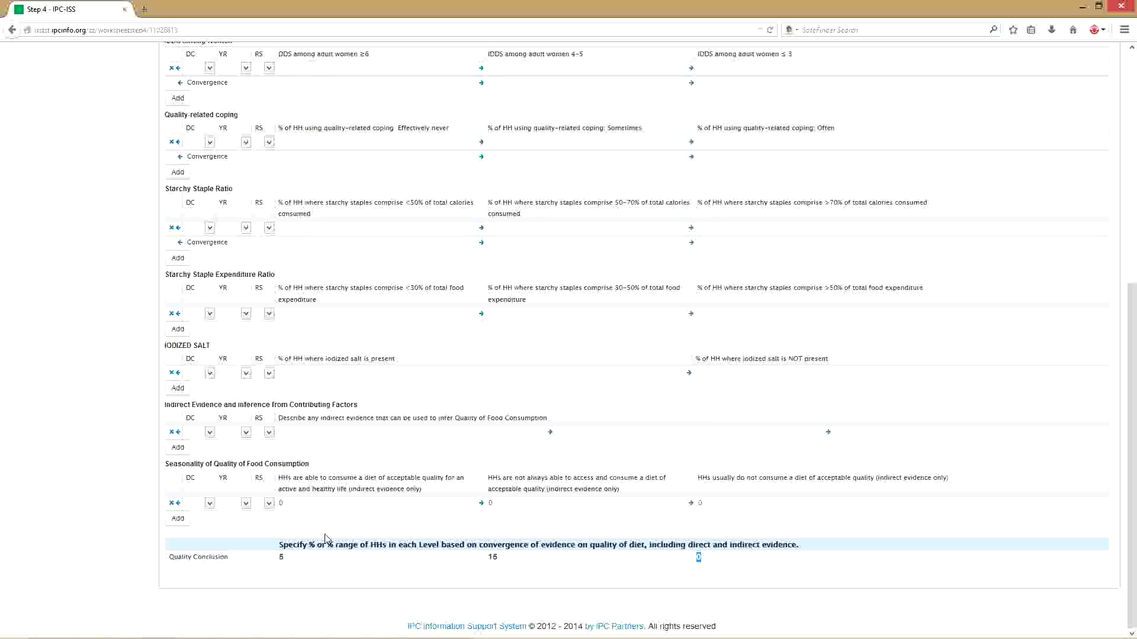
{"action": "type", "text": "30"}
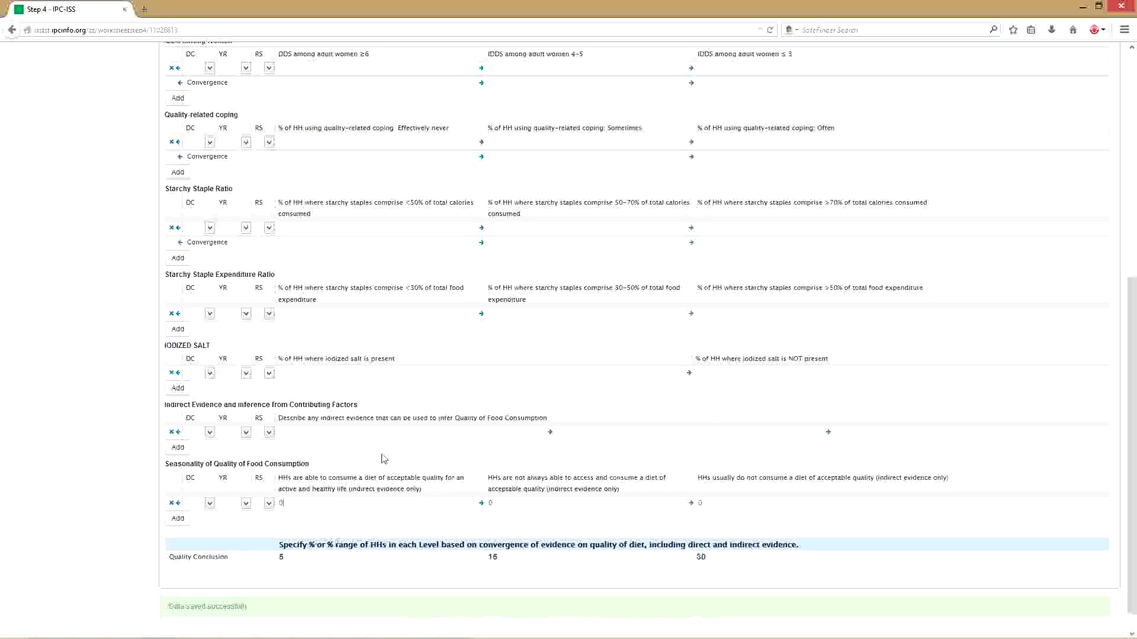
{"action": "scroll", "coordinate": [382, 453], "scroll_direction": "up", "scroll_amount": 5}
{"action": "scroll", "coordinate": [384, 445], "scroll_direction": "up", "scroll_amount": 5}
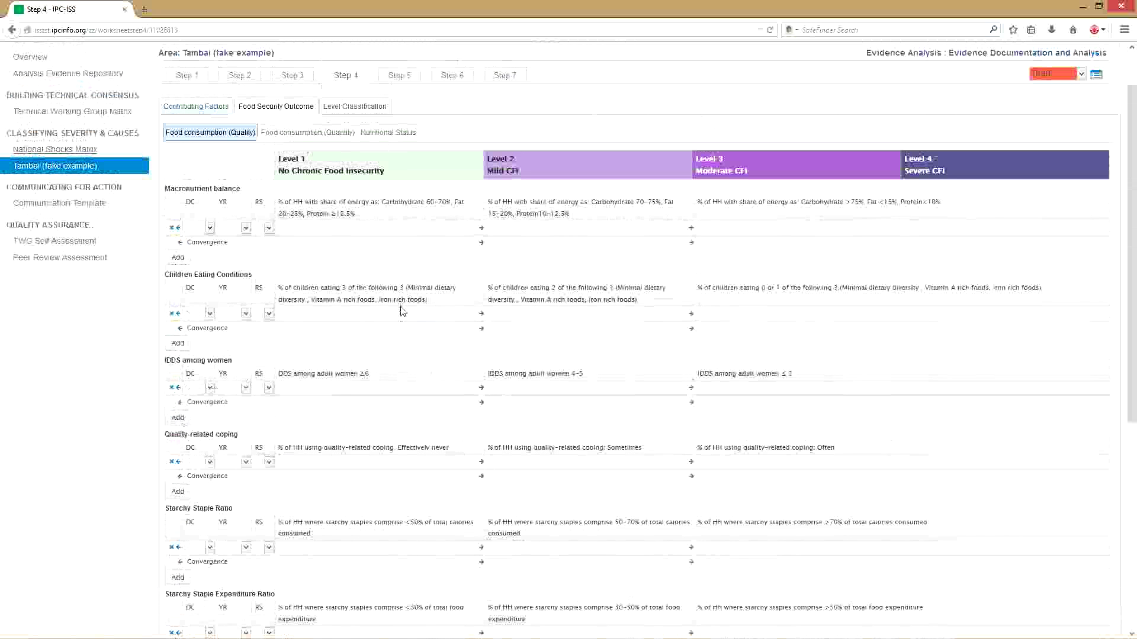
- Fill the Food consumption (Quantity) conclusion with 22-25, 30 and 28-32, then open Nutritional Status
{"action": "left_click", "coordinate": [337, 133]}
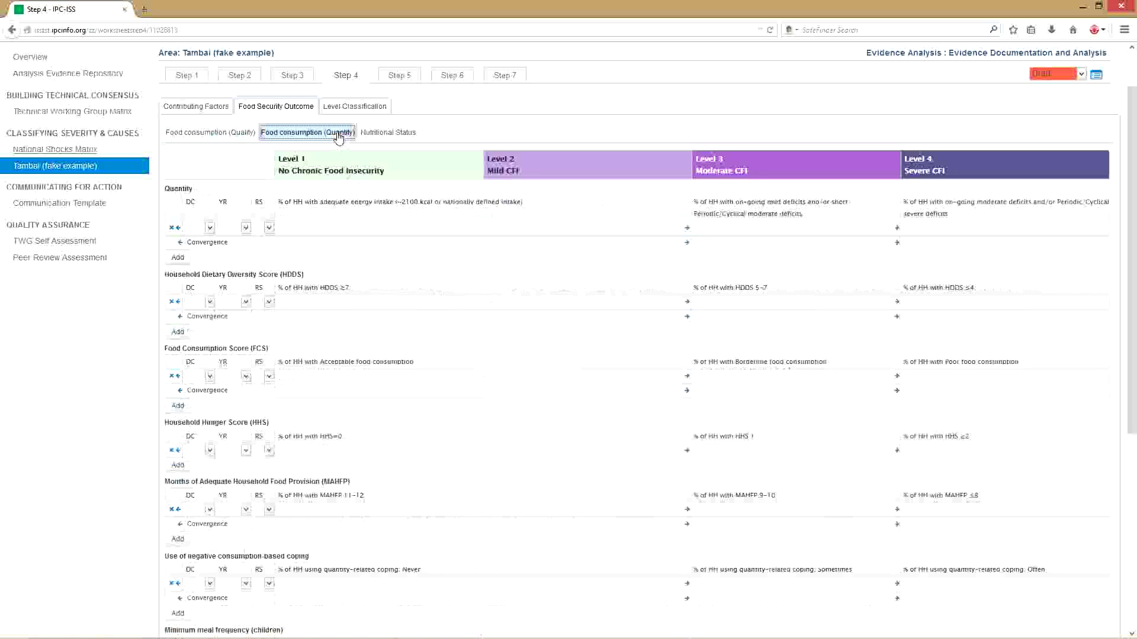
{"action": "scroll", "coordinate": [405, 296], "scroll_direction": "down", "scroll_amount": 1}
{"action": "scroll", "coordinate": [405, 296], "scroll_direction": "down", "scroll_amount": 10}
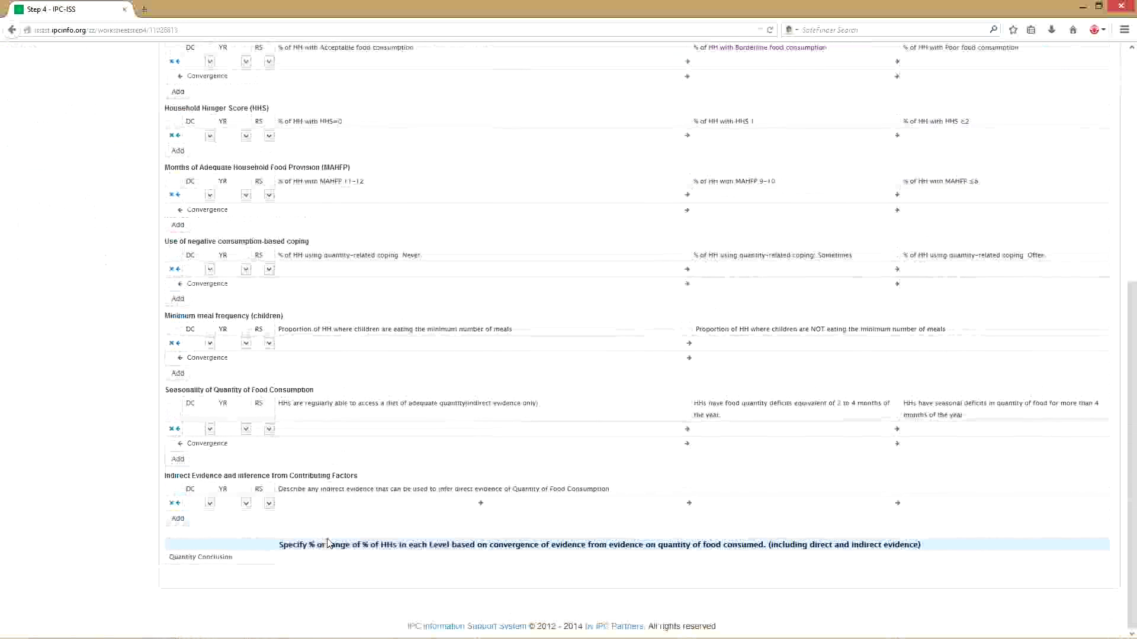
{"action": "scroll", "coordinate": [329, 540], "scroll_direction": "up", "scroll_amount": 1}
{"action": "left_click", "coordinate": [330, 557]}
{"action": "type", "text": "22"}
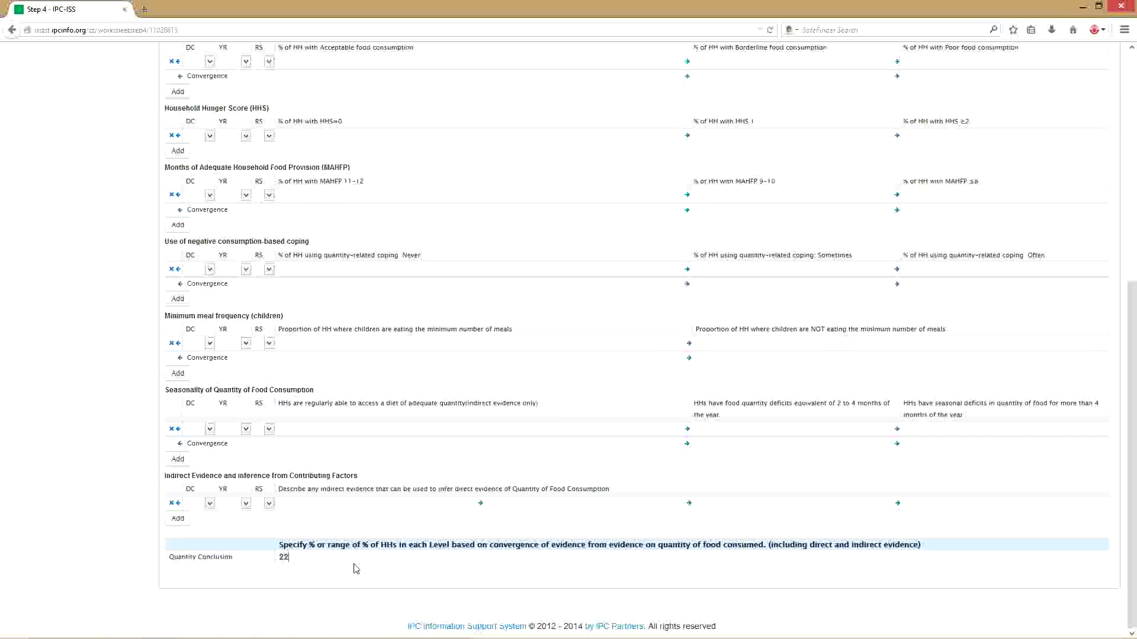
{"action": "type", "text": "-25"}
{"action": "key", "text": "Tab"}
{"action": "type", "text": "30"}
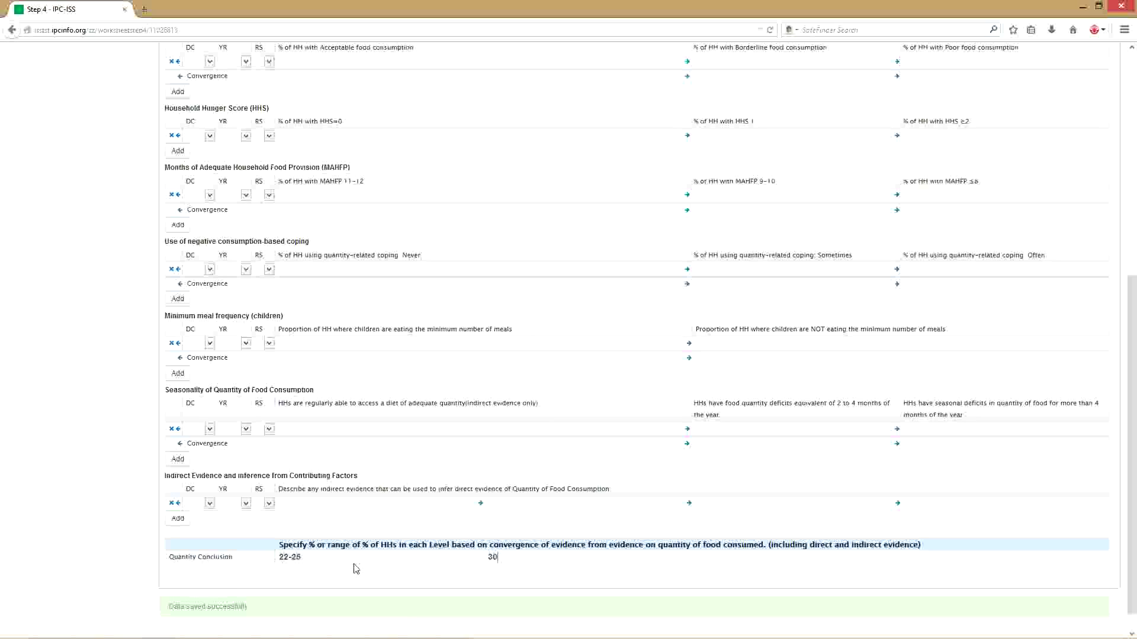
{"action": "key", "text": "Tab"}
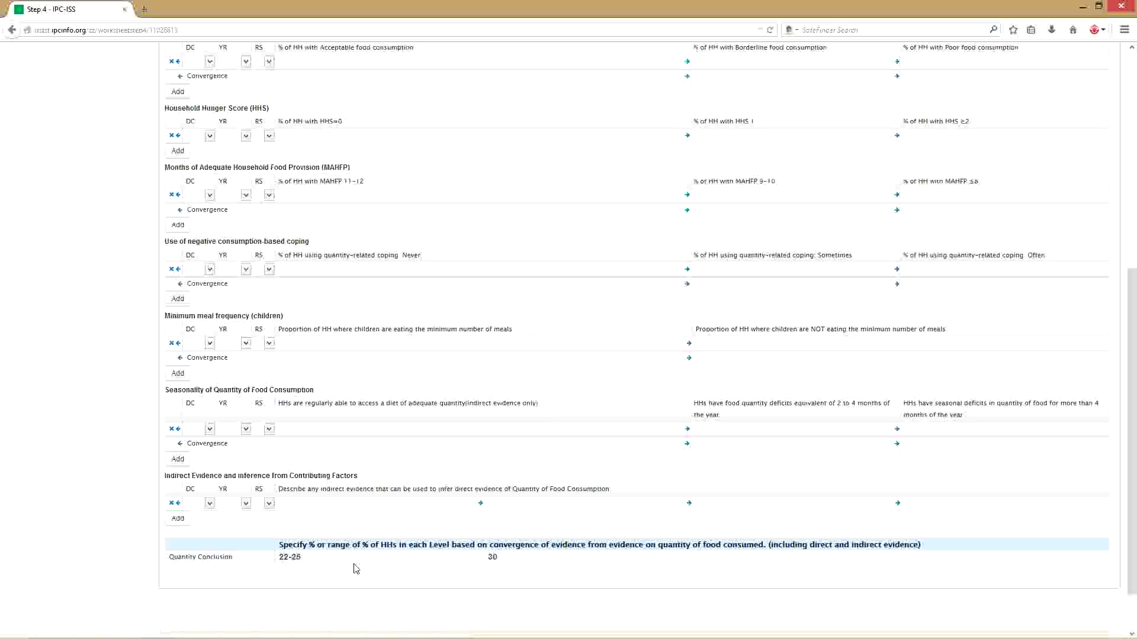
{"action": "type", "text": "2"}
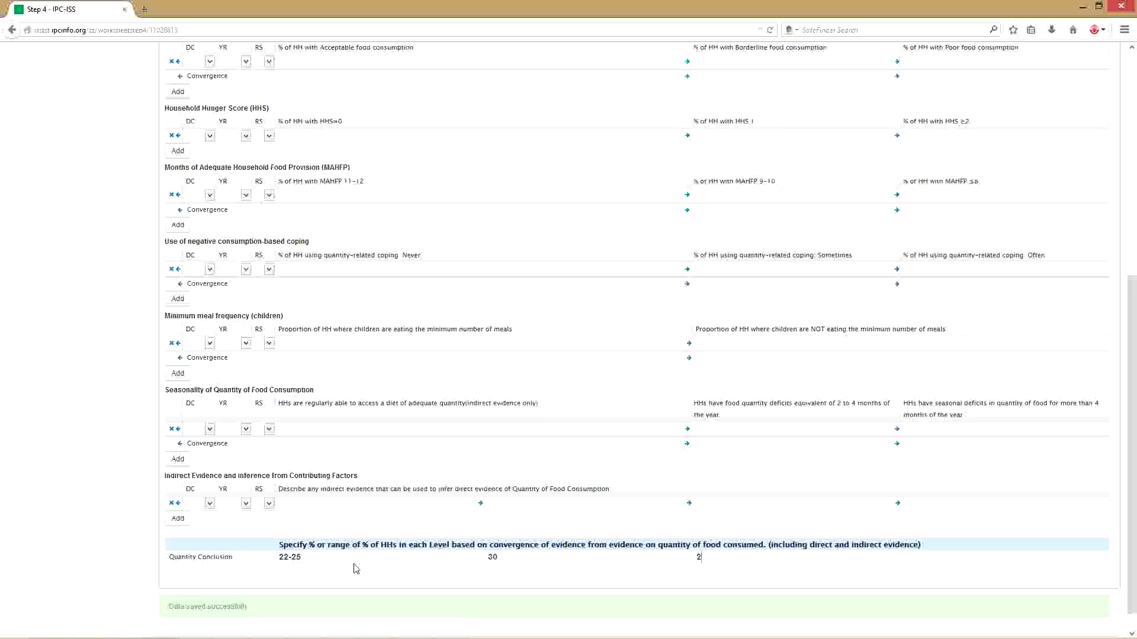
{"action": "type", "text": "8-32"}
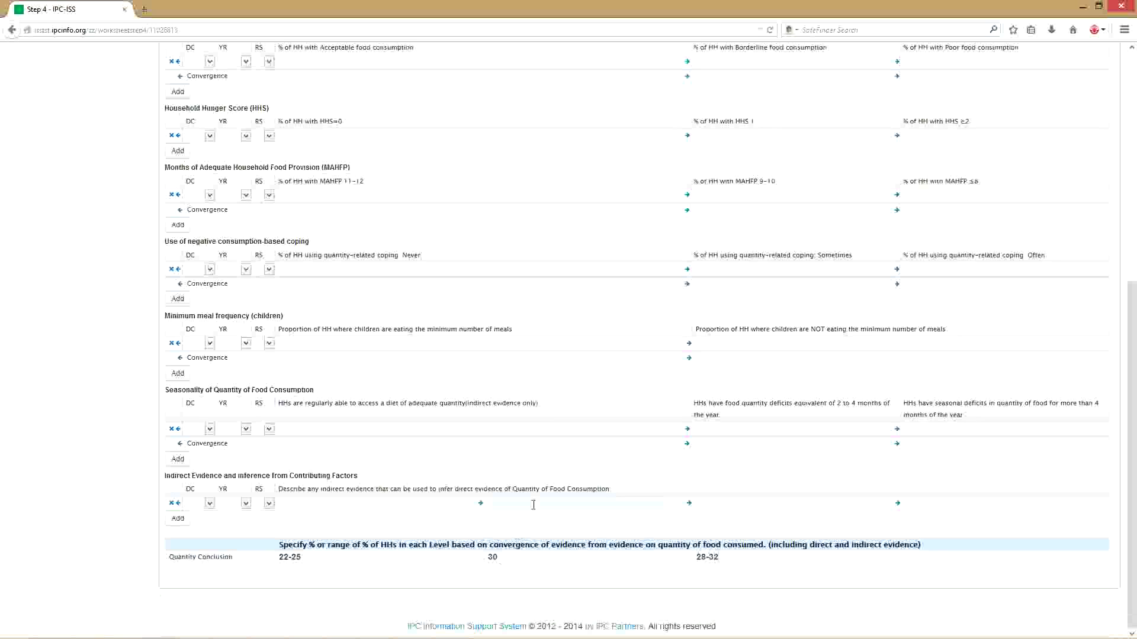
{"action": "scroll", "coordinate": [533, 465], "scroll_direction": "up", "scroll_amount": 6}
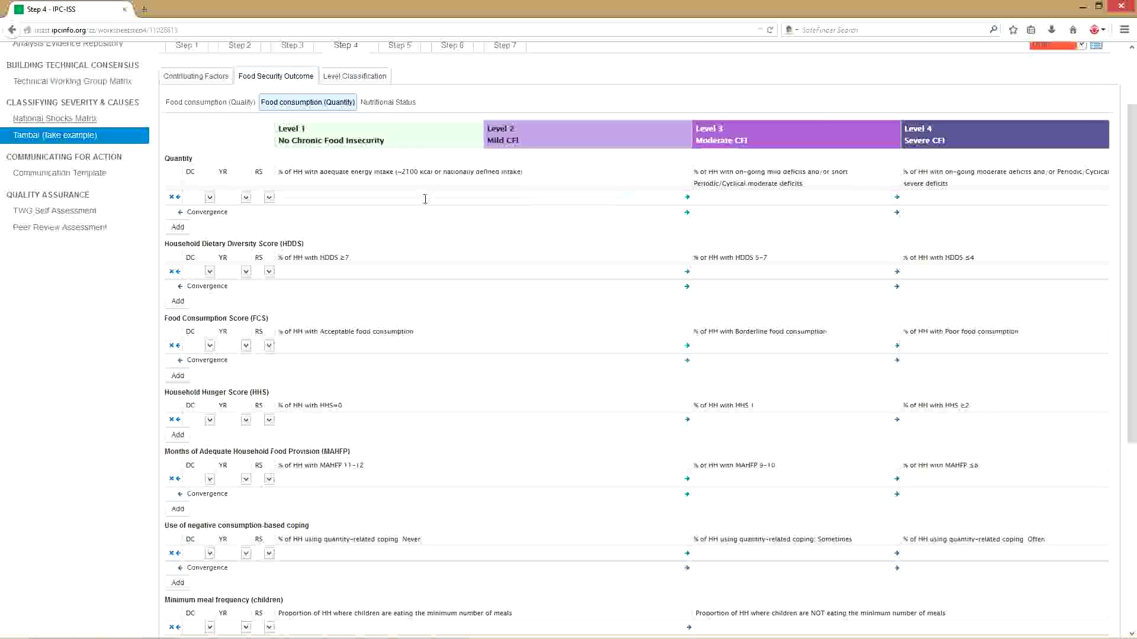
{"action": "left_click", "coordinate": [425, 199]}
{"action": "left_click", "coordinate": [390, 104]}
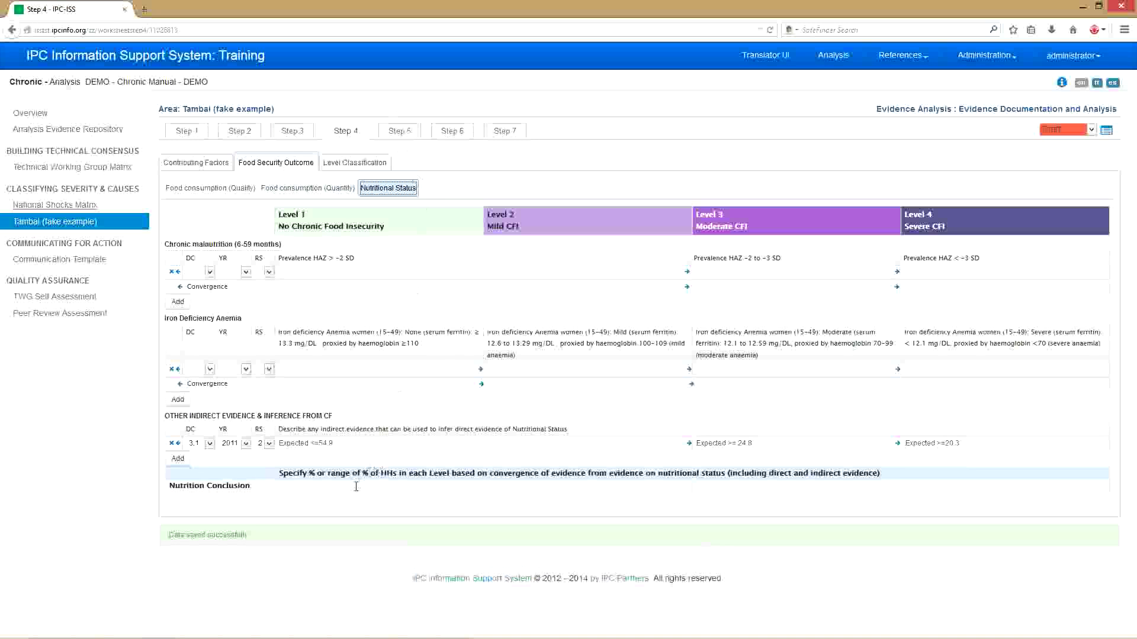
- Enter the Nutrition Conclusion as 5-8, 8 and 12-15, then view the Level Classification summary
{"action": "left_click", "coordinate": [350, 490]}
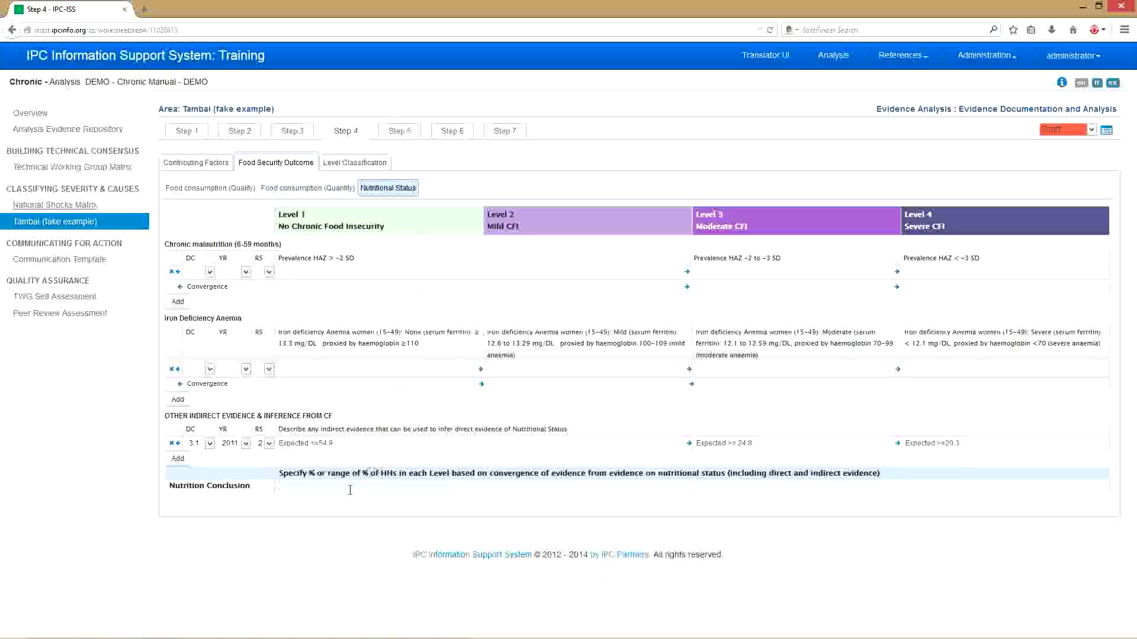
{"action": "type", "text": "5-8"}
{"action": "key", "text": "Tab"}
{"action": "key", "text": "Tab"}
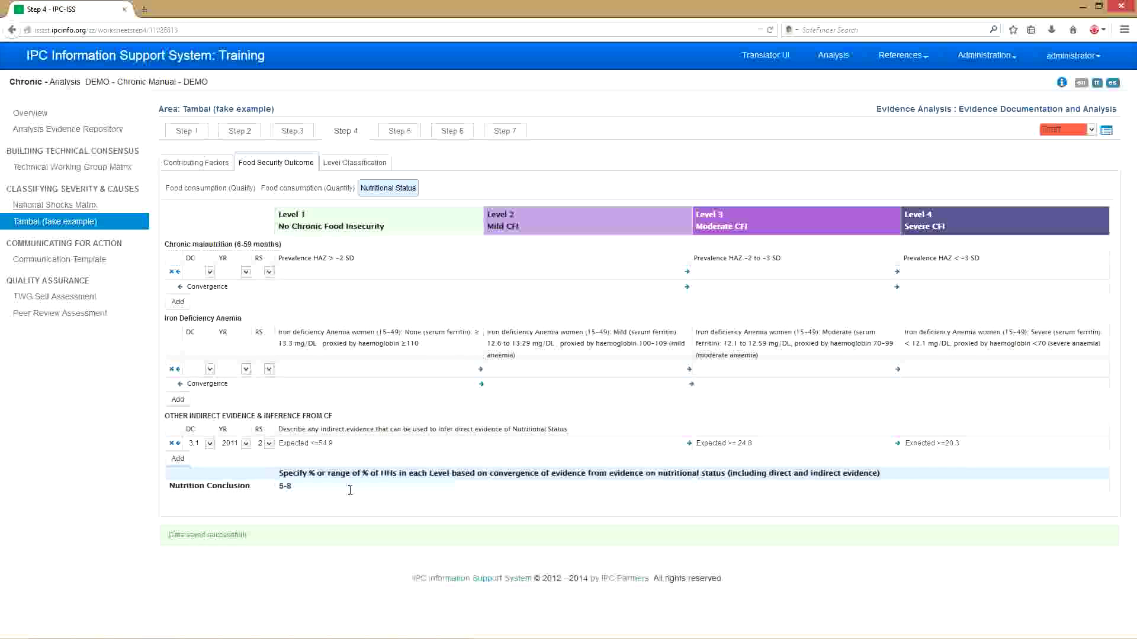
{"action": "left_click", "coordinate": [516, 490]}
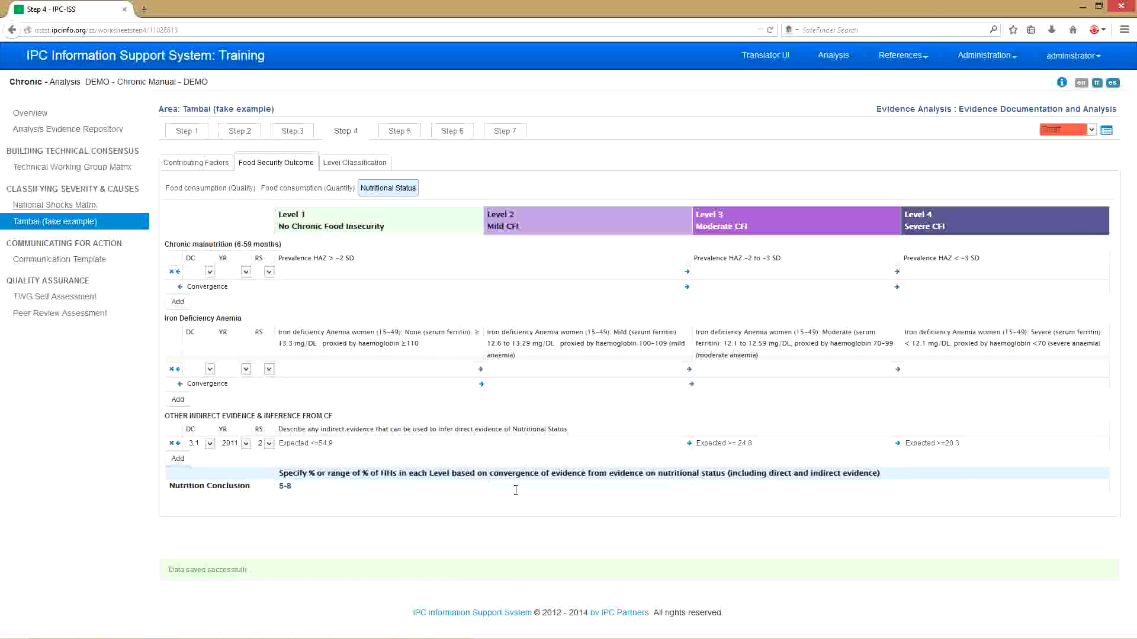
{"action": "type", "text": "8"}
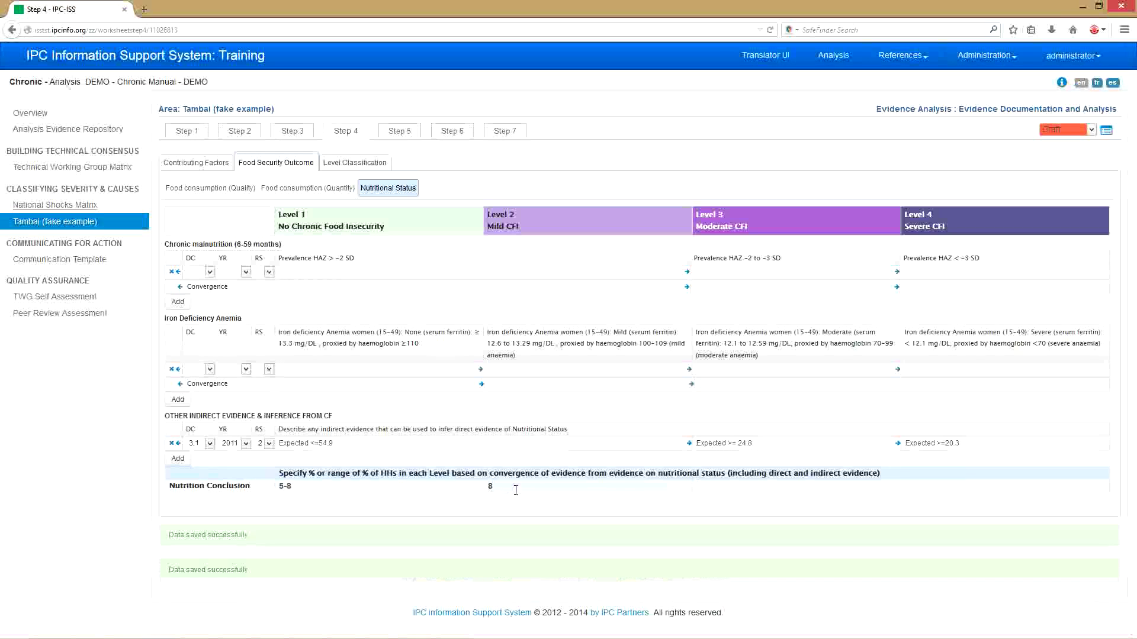
{"action": "type", "text": "12-15"}
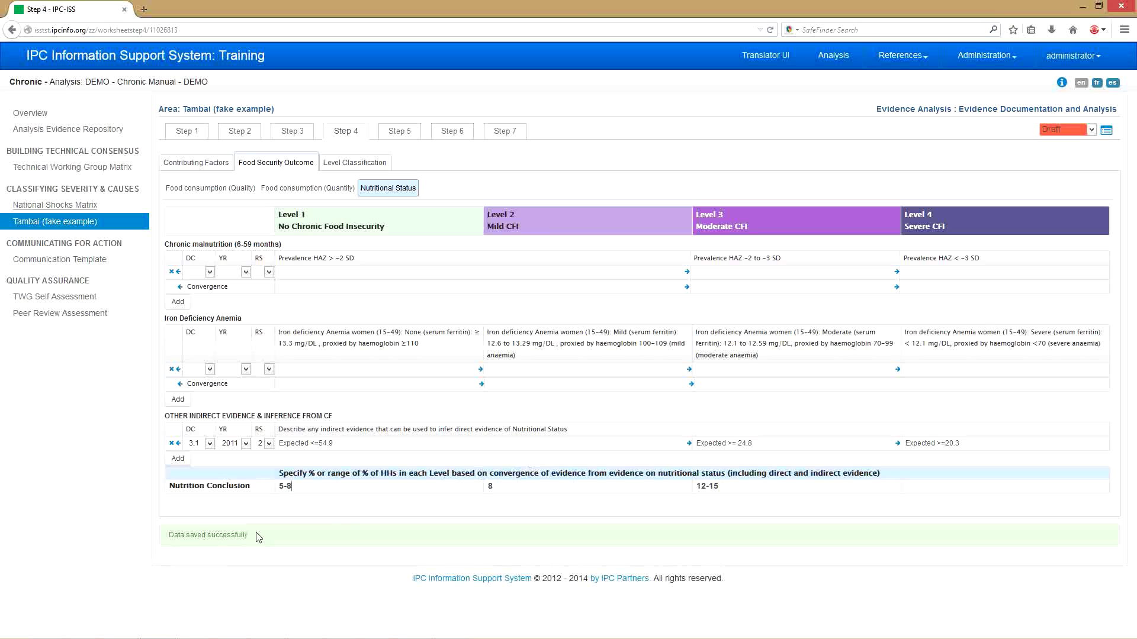
{"action": "left_click", "coordinate": [354, 166]}
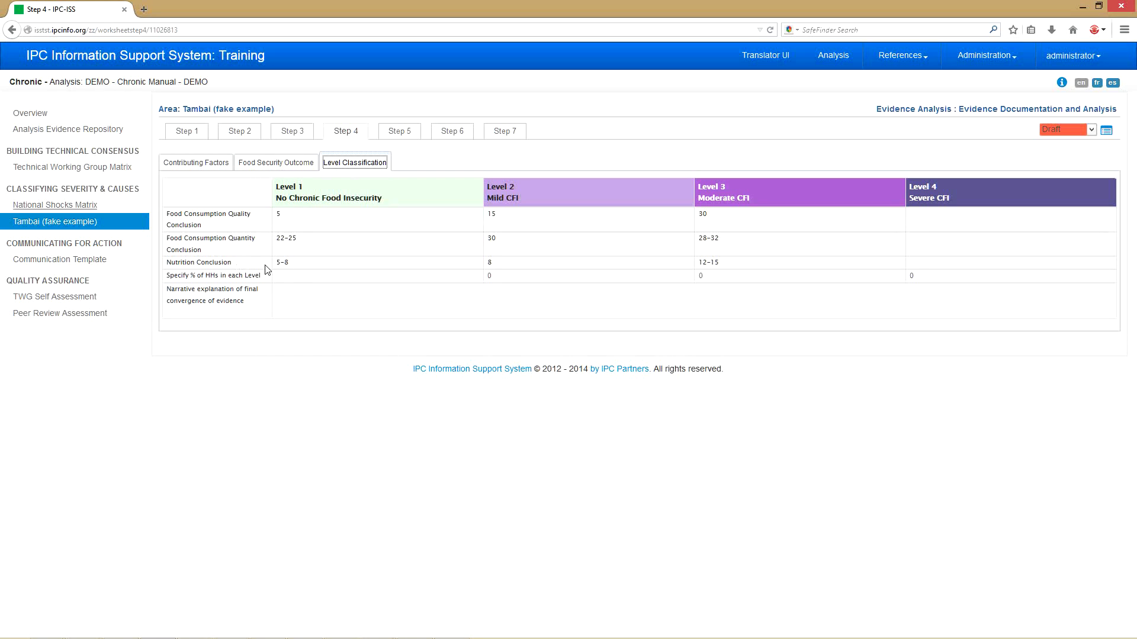
- Enter household percentages 12, 15, 22 and 6 for Levels 1–4, then return to Food Security Outcome
{"action": "left_click", "coordinate": [309, 277]}
{"action": "type", "text": "12"}
{"action": "type", "text": "15"}
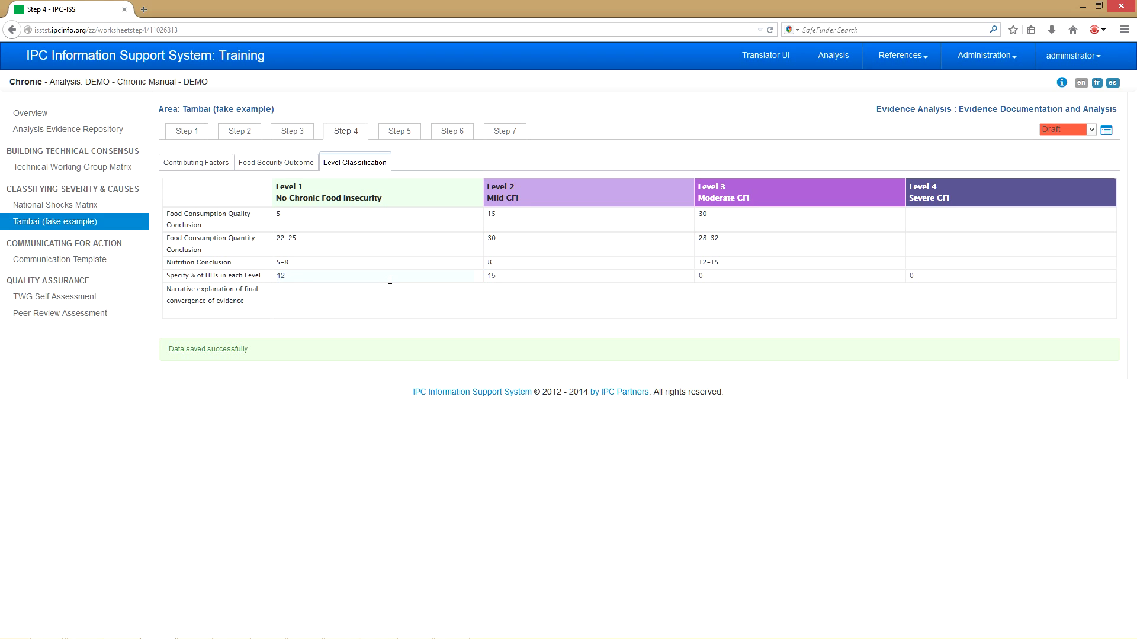
{"action": "type", "text": "2"}
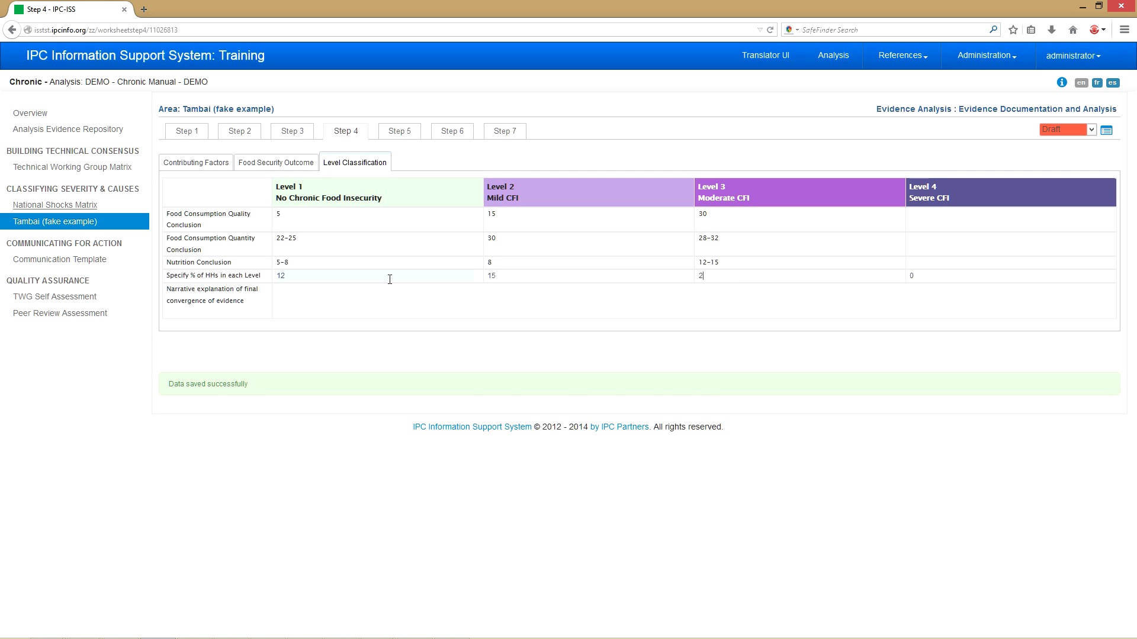
{"action": "type", "text": "2"}
{"action": "key", "text": "Tab"}
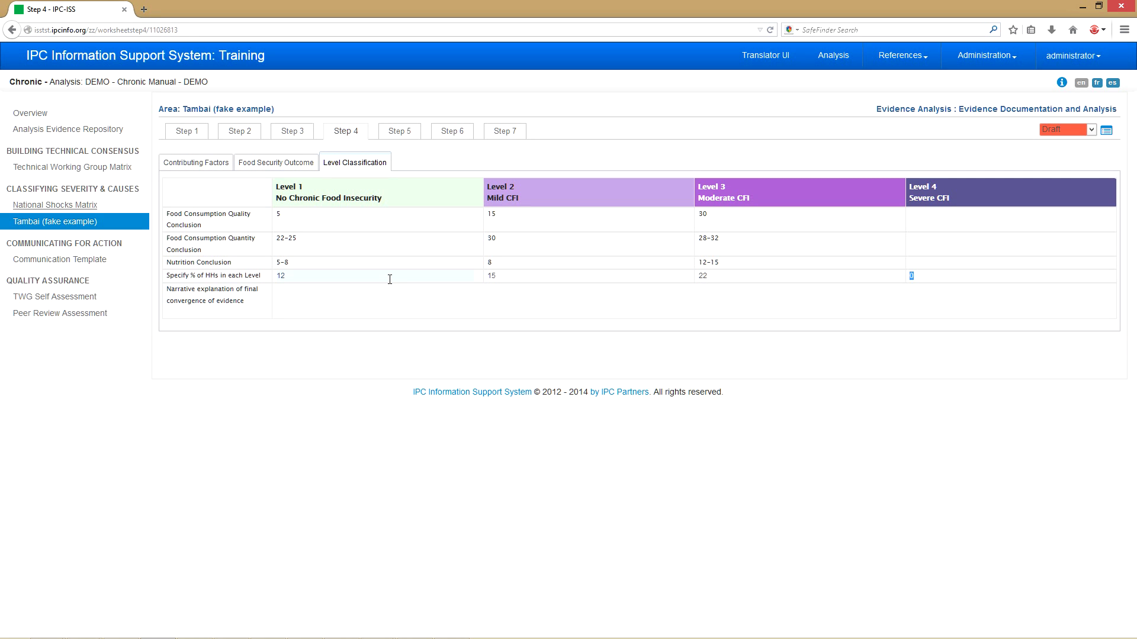
{"action": "type", "text": "6"}
{"action": "left_click", "coordinate": [289, 169]}
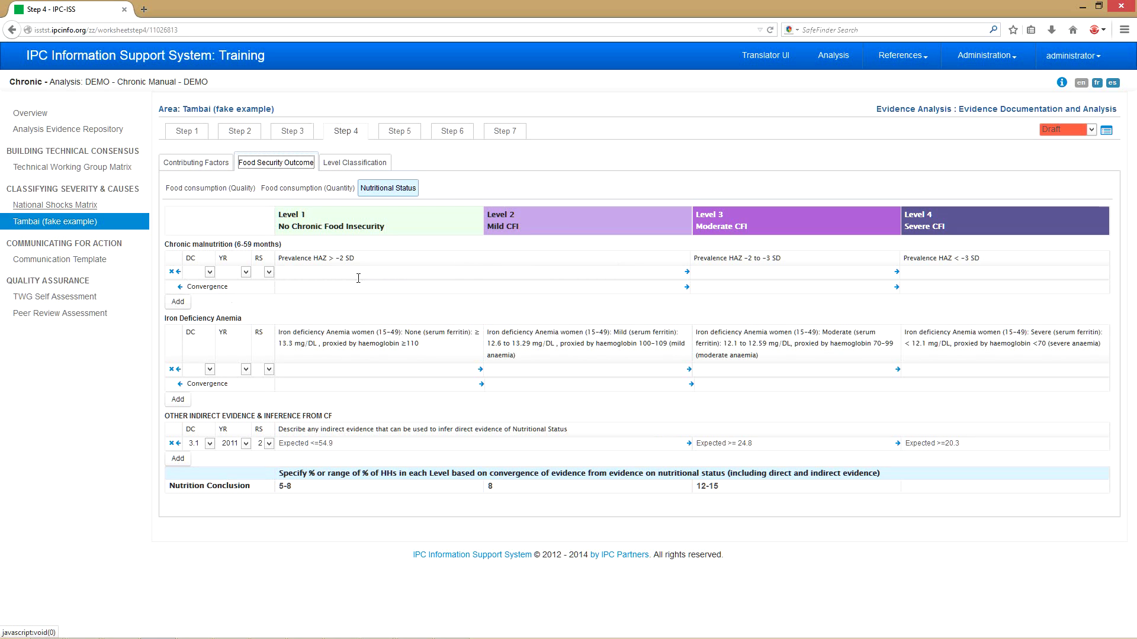
- Delete the blank Chronic malnutrition evidence record, confirming the deletion prompt
{"action": "left_click", "coordinate": [687, 273]}
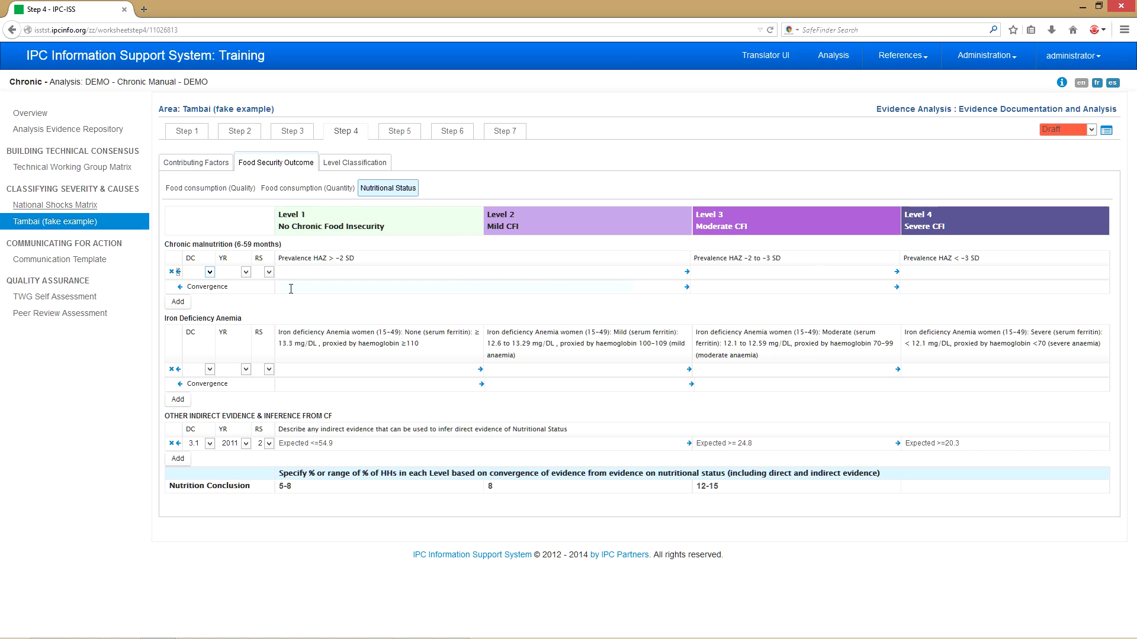
{"action": "left_click", "coordinate": [171, 272]}
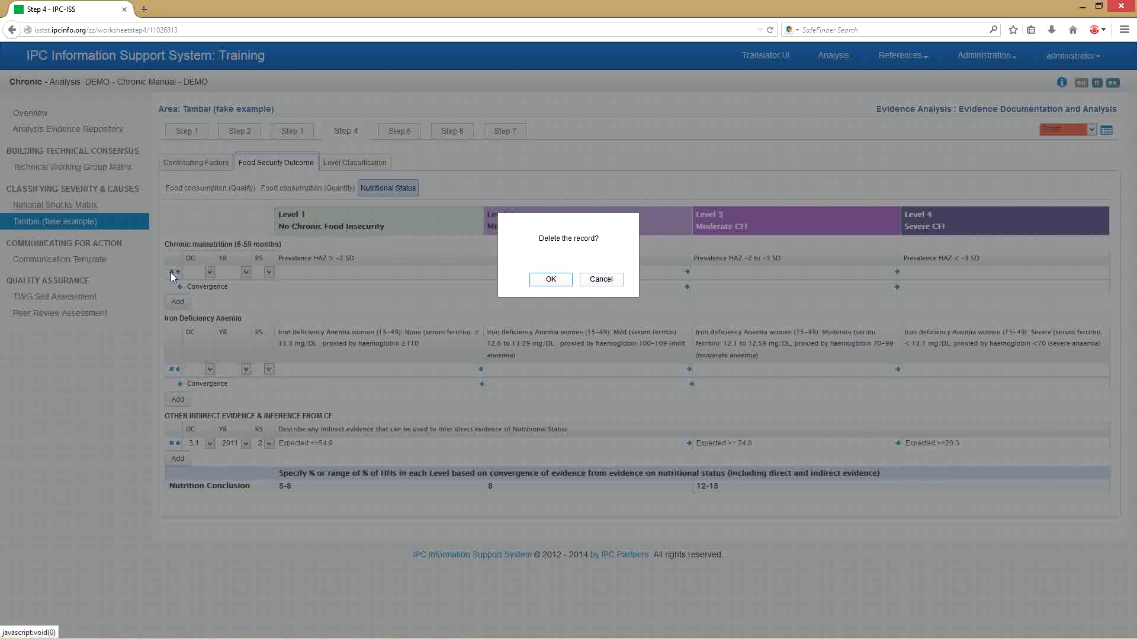
{"action": "left_click", "coordinate": [556, 282]}
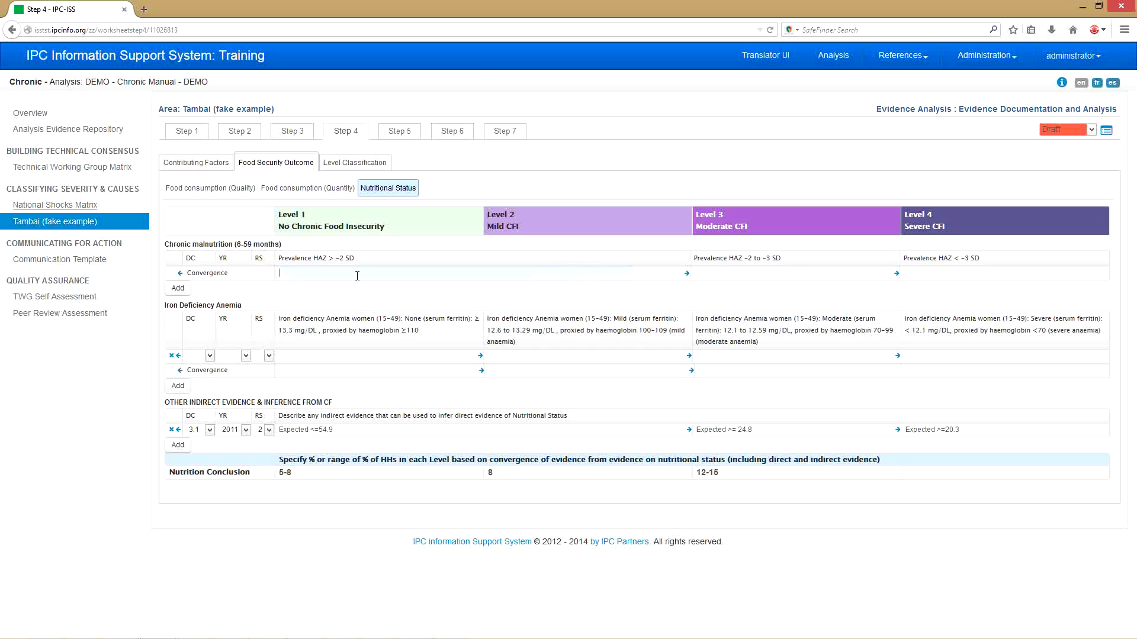
{"action": "left_click", "coordinate": [336, 166]}
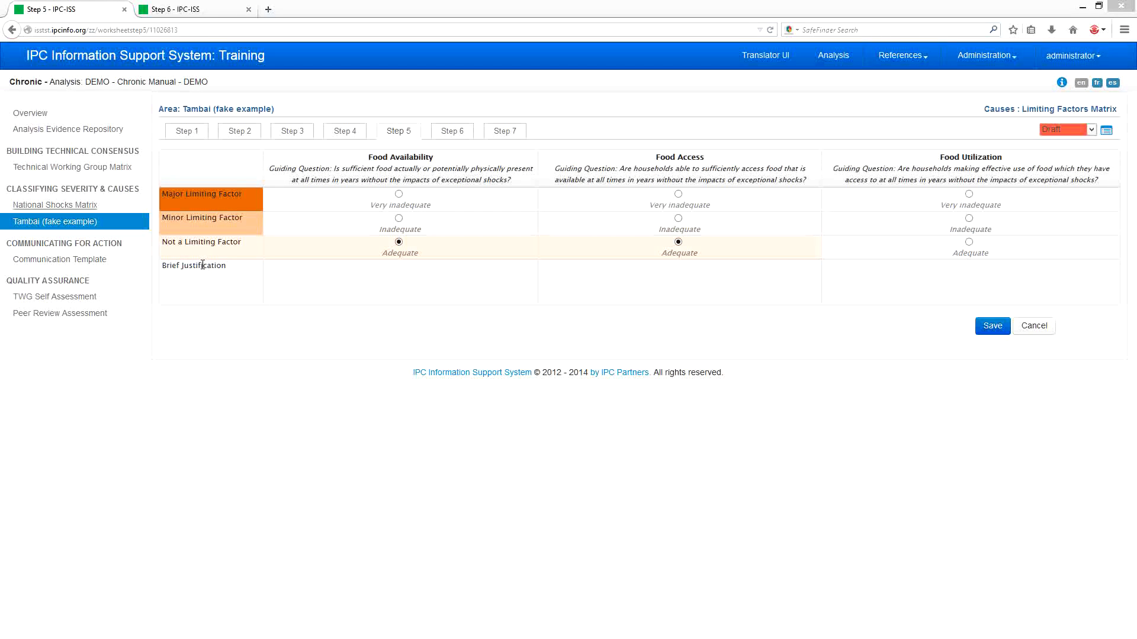
- Rate food availability Inadequate with a brief justification and food utilization Very inadequate, then save
{"action": "left_click", "coordinate": [367, 284]}
{"action": "left_click", "coordinate": [399, 218]}
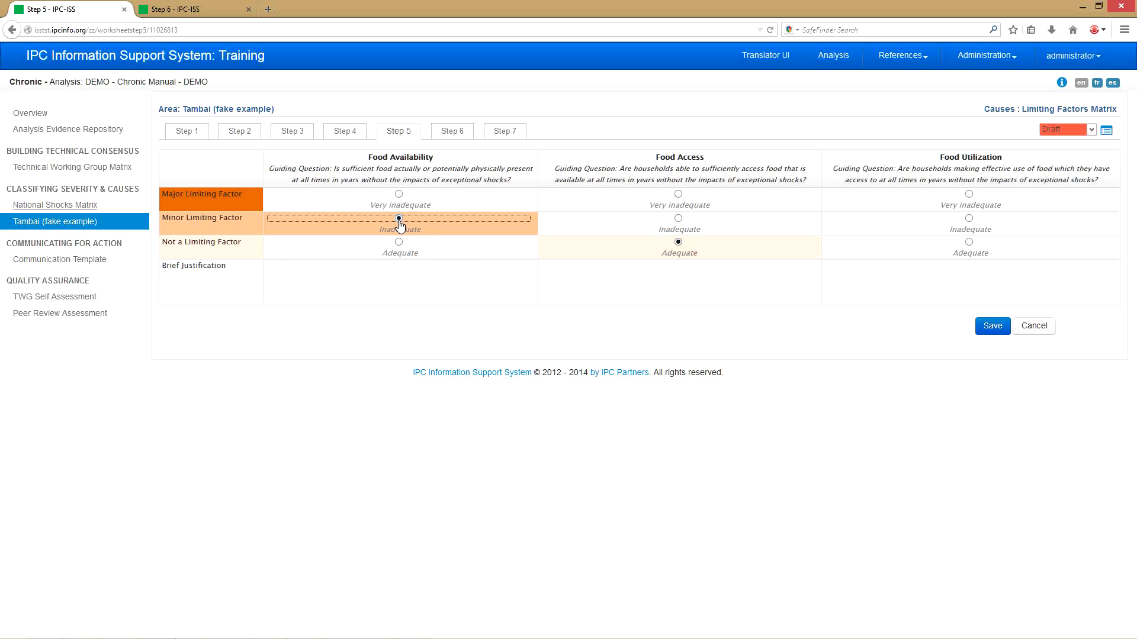
{"action": "left_click", "coordinate": [399, 278]}
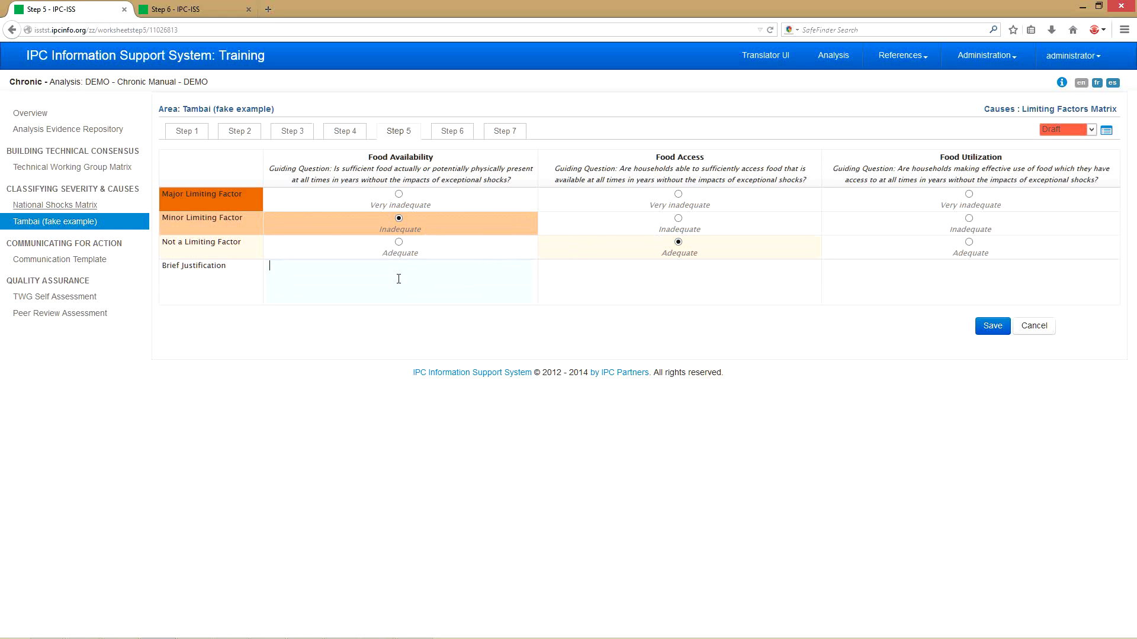
{"action": "type", "text": "brief justification text here"}
{"action": "left_click", "coordinate": [969, 195]}
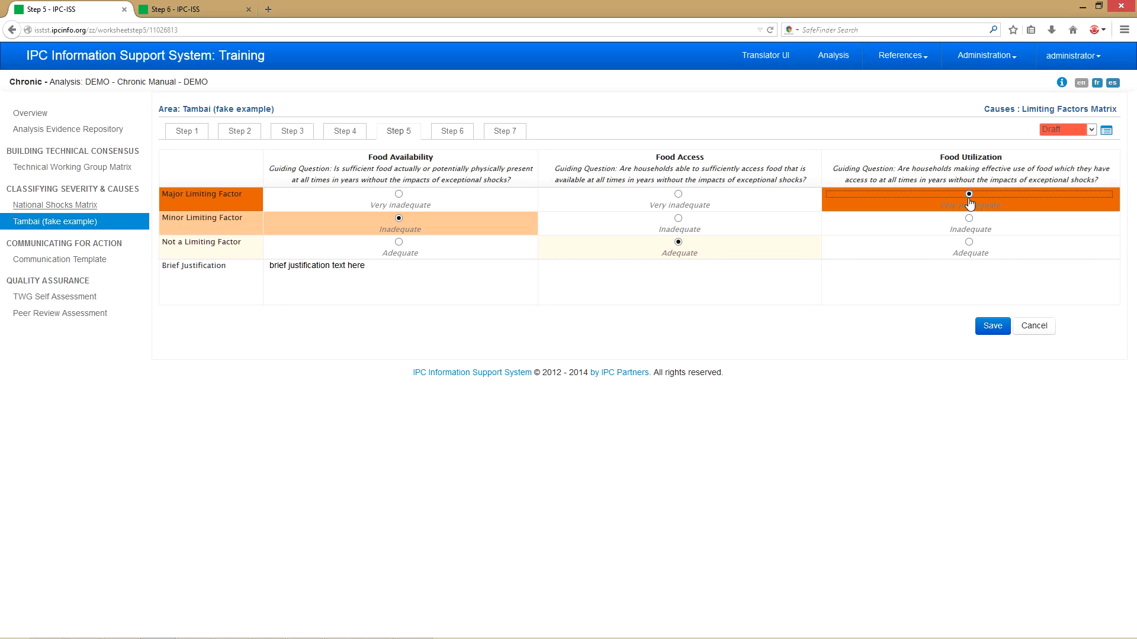
{"action": "left_click", "coordinate": [999, 327]}
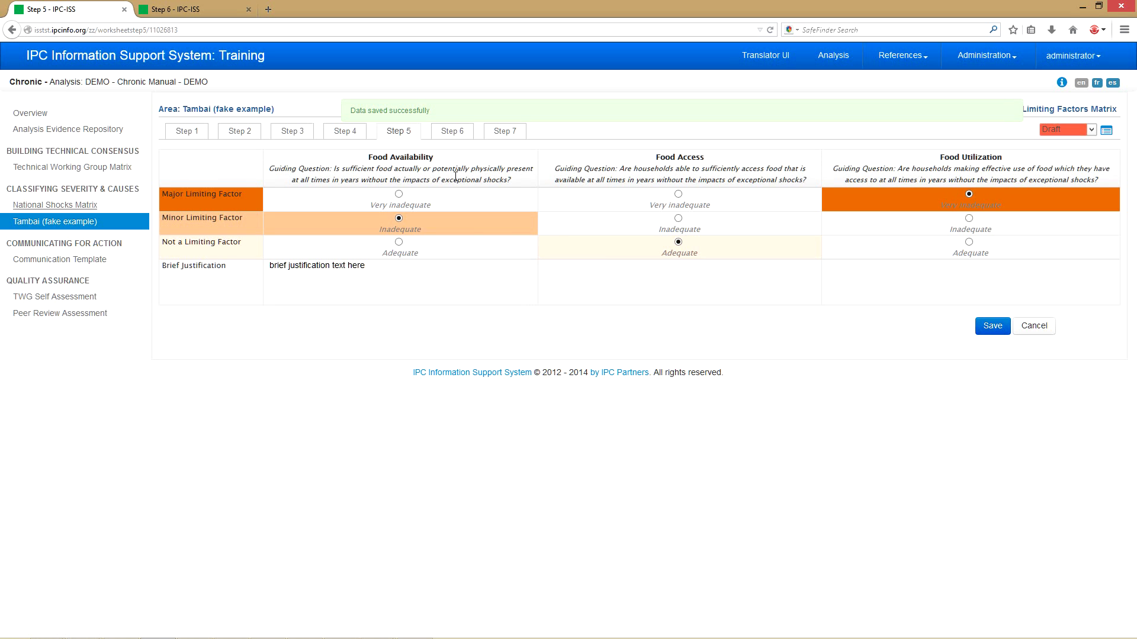
{"action": "left_click", "coordinate": [457, 135]}
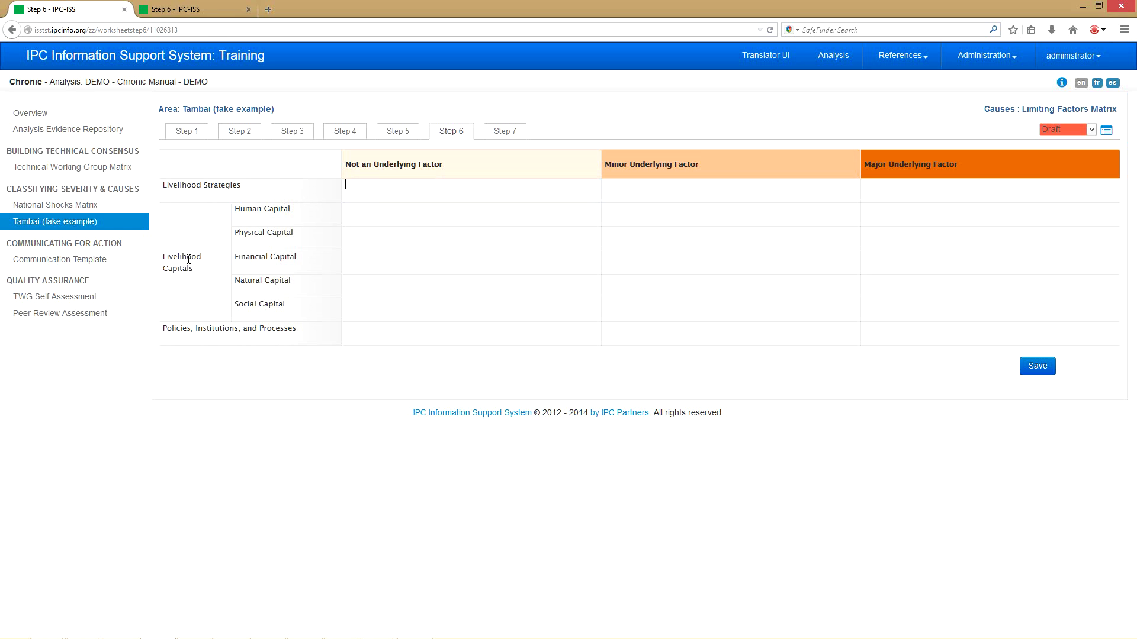
- Enter 'enter text manually' for Livelihood Strategies and 'enter text here' for Human Capital, staying on Step 6 to save
{"action": "mouse_move", "coordinate": [203, 329]}
{"action": "type", "text": "enter text manually"}
{"action": "left_click", "coordinate": [639, 218]}
{"action": "type", "text": "enter text here"}
{"action": "left_click", "coordinate": [514, 132]}
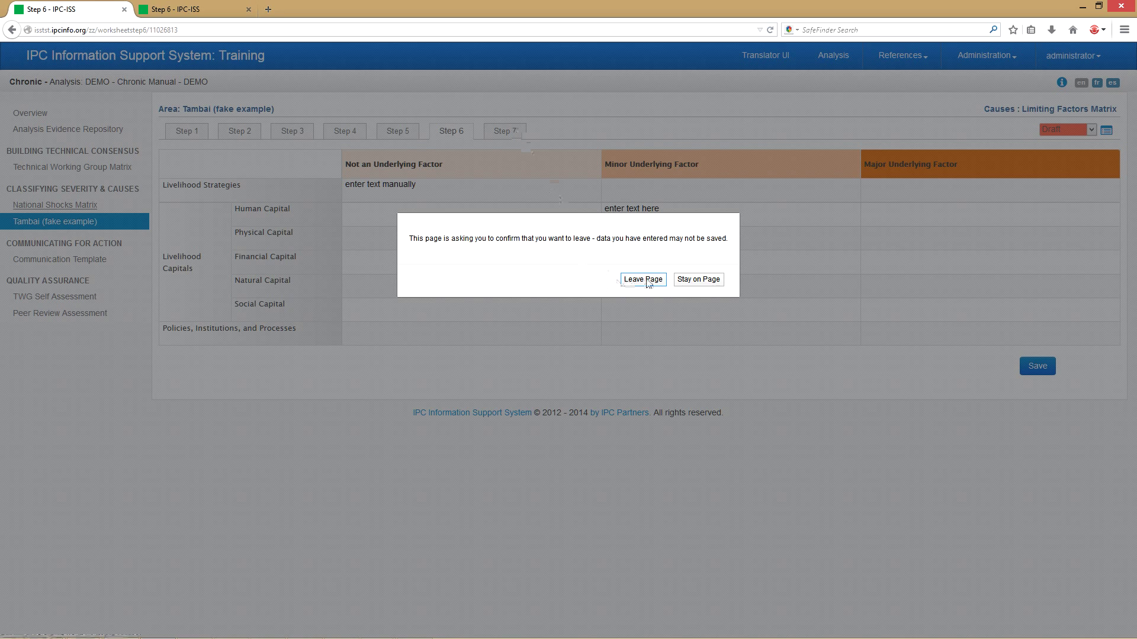
{"action": "left_click", "coordinate": [693, 281]}
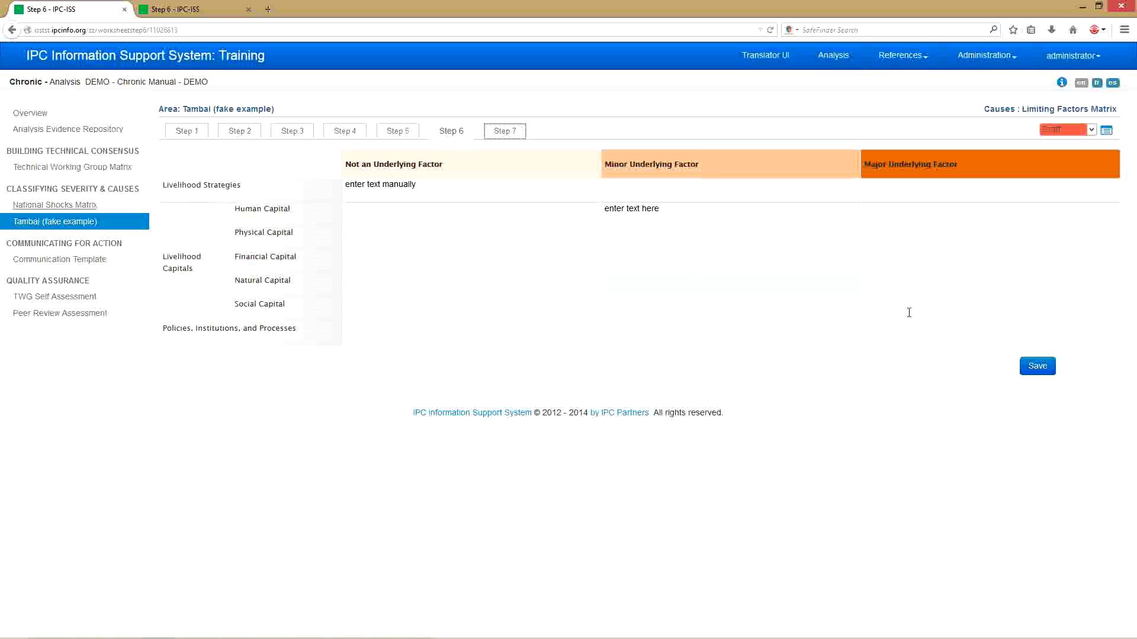
{"action": "left_click", "coordinate": [1036, 366]}
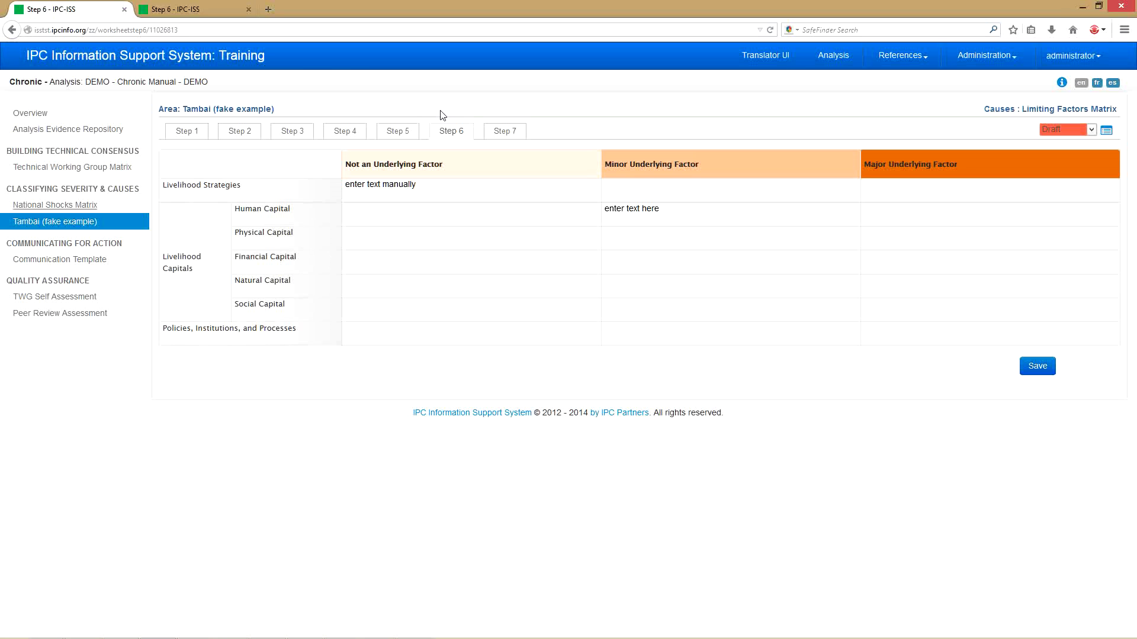
- Switch to the completed Tambai example and scroll through its Step 6 matrix
{"action": "key", "text": "ctrl+Tab"}
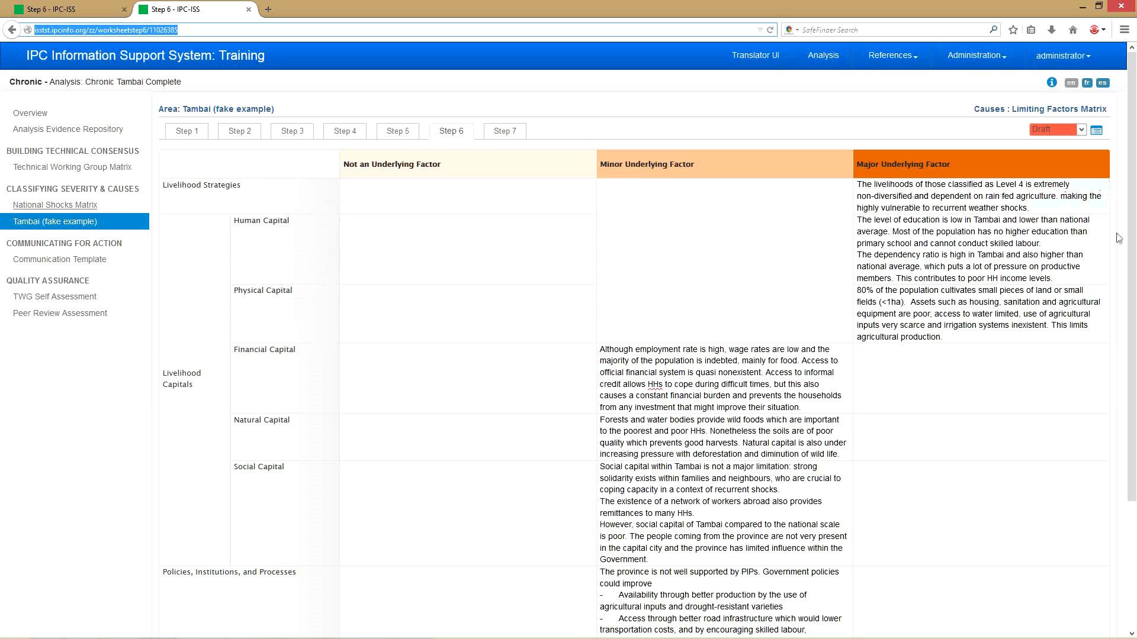
{"action": "left_click_drag", "start_coordinate": [1131, 248], "coordinate": [1130, 251]}
{"action": "scroll", "coordinate": [1132, 251], "scroll_direction": "down", "scroll_amount": 5}
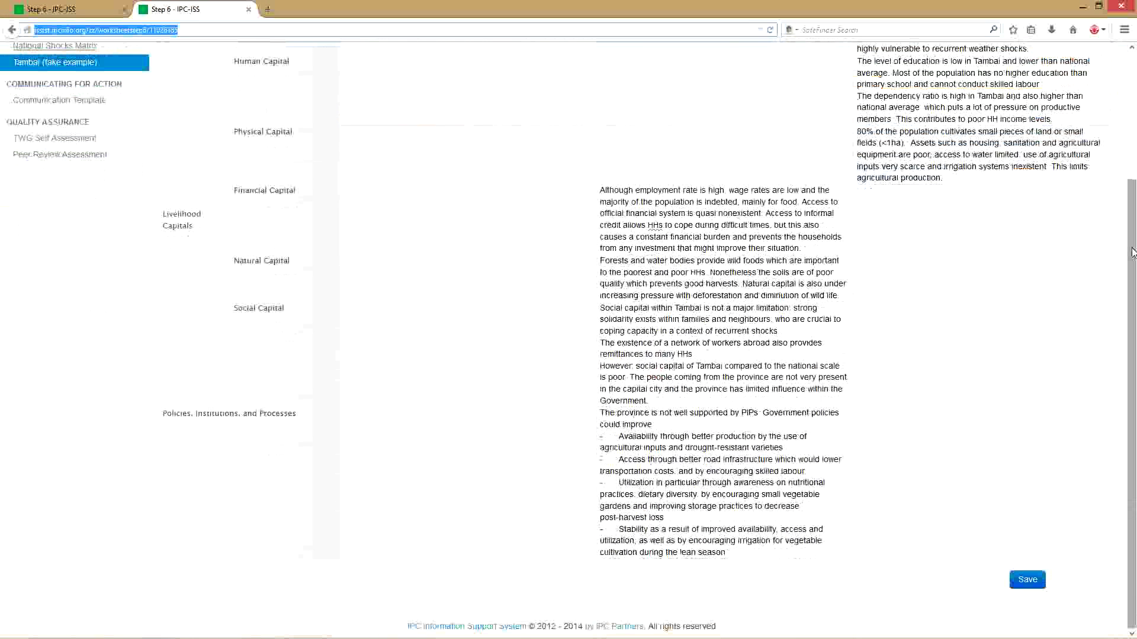
{"action": "scroll", "coordinate": [1132, 251], "scroll_direction": "up", "scroll_amount": 5}
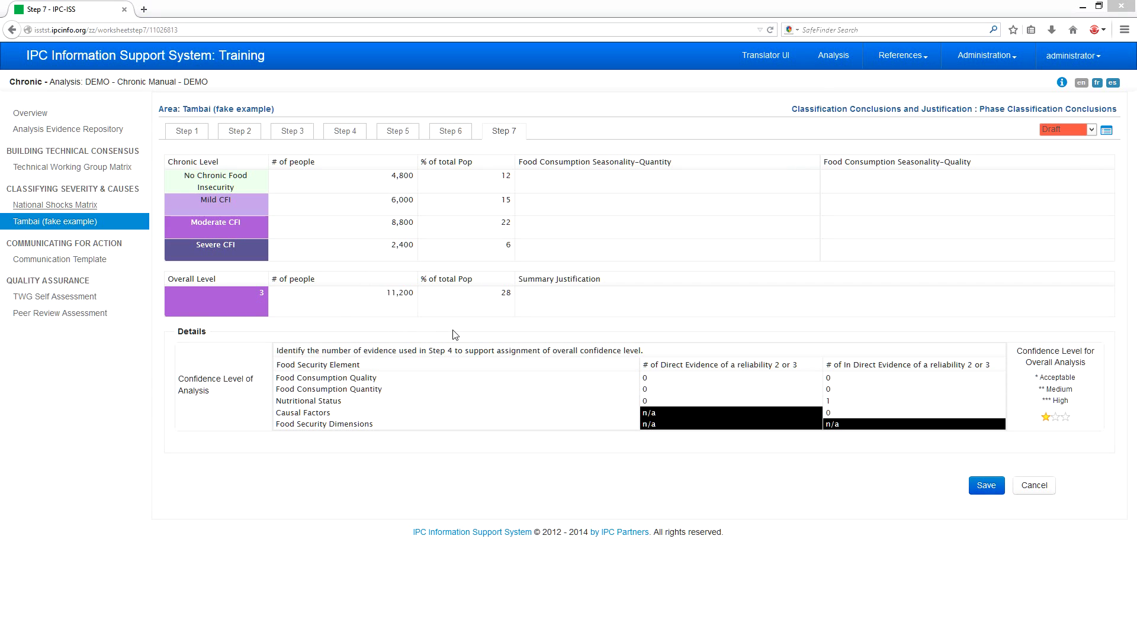
- Write 'justification here' for quantity seasonality and 'summary justification here' as the summary justification
{"action": "left_click", "coordinate": [558, 183]}
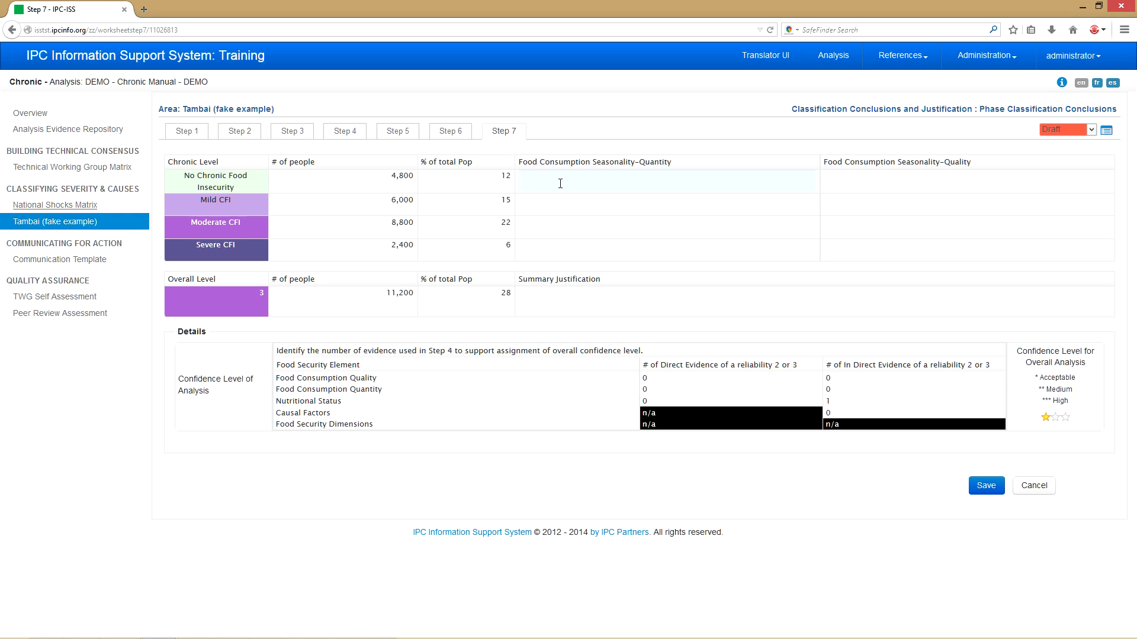
{"action": "type", "text": "justification here"}
{"action": "left_click", "coordinate": [566, 207]}
{"action": "type", "text": "summary justification h"}
{"action": "left_click", "coordinate": [732, 289]}
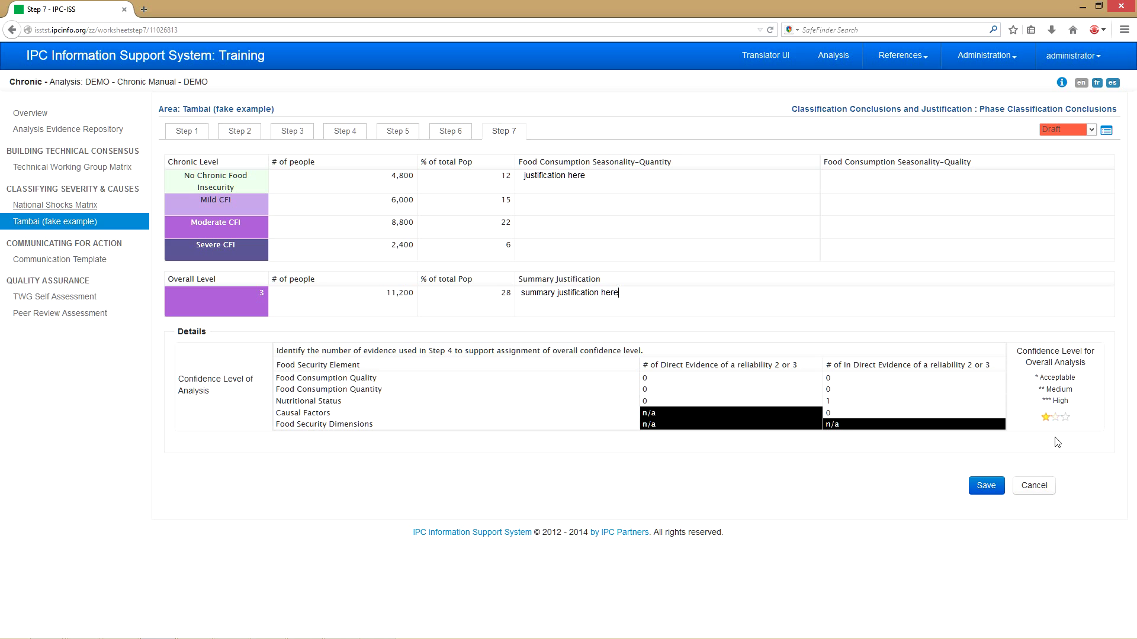
- Set overall confidence to three stars (High) and save the Step 7 conclusions
{"action": "left_click", "coordinate": [1056, 418]}
{"action": "left_click", "coordinate": [1064, 418]}
{"action": "left_click", "coordinate": [990, 489]}
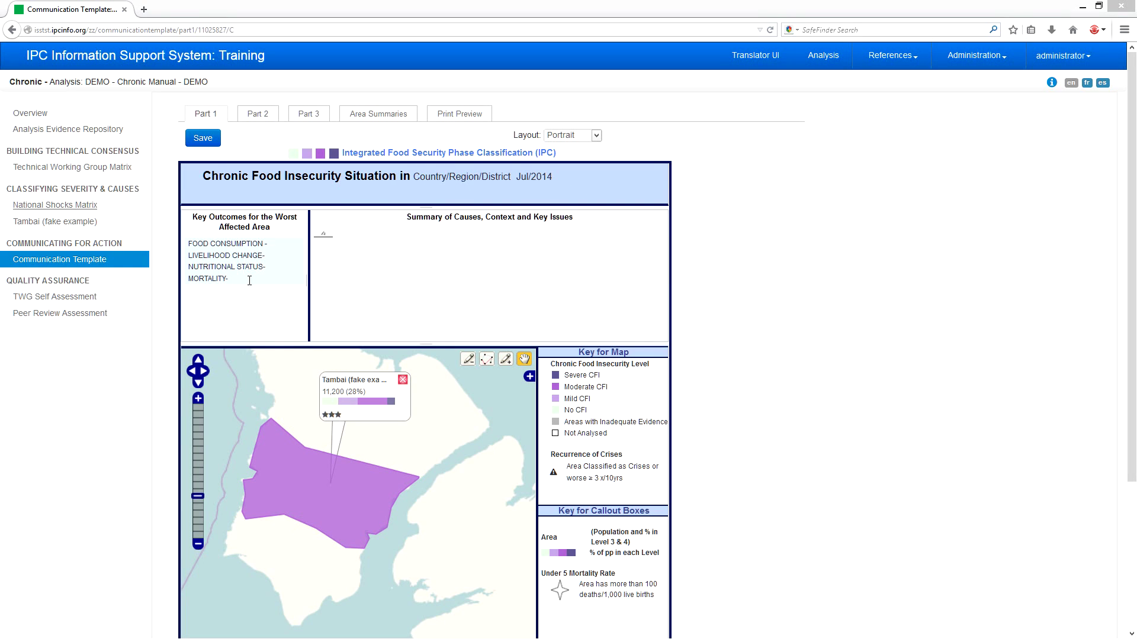
- Select the four Key Outcomes lines and open the Summary of Causes, Context and Key Issues editor
{"action": "left_click", "coordinate": [248, 282]}
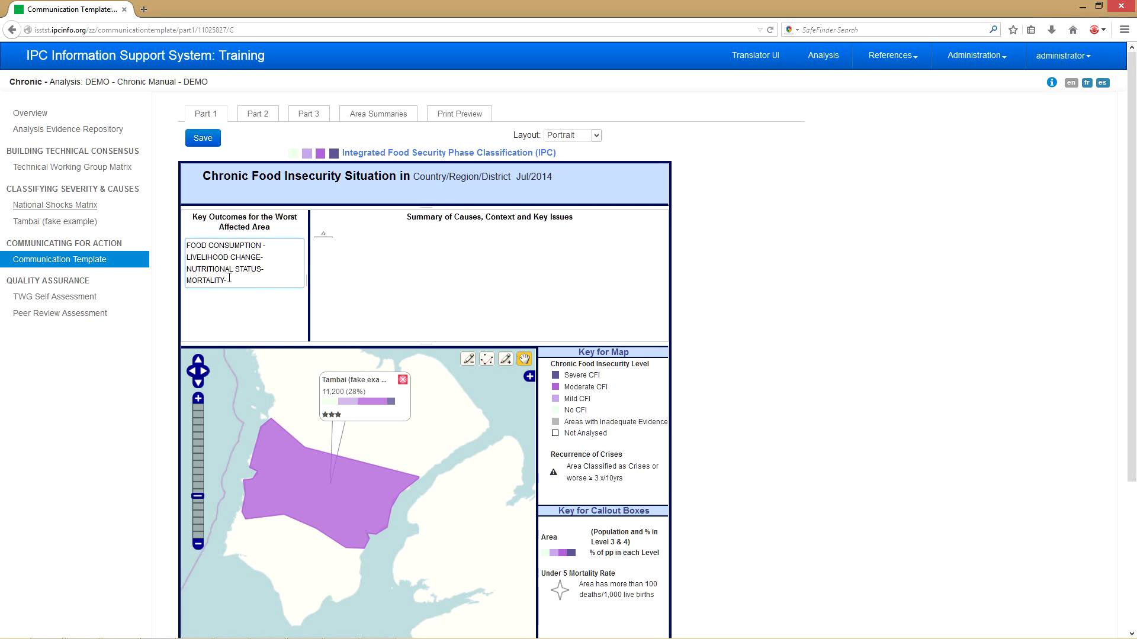
{"action": "left_click_drag", "start_coordinate": [229, 278], "coordinate": [187, 244]}
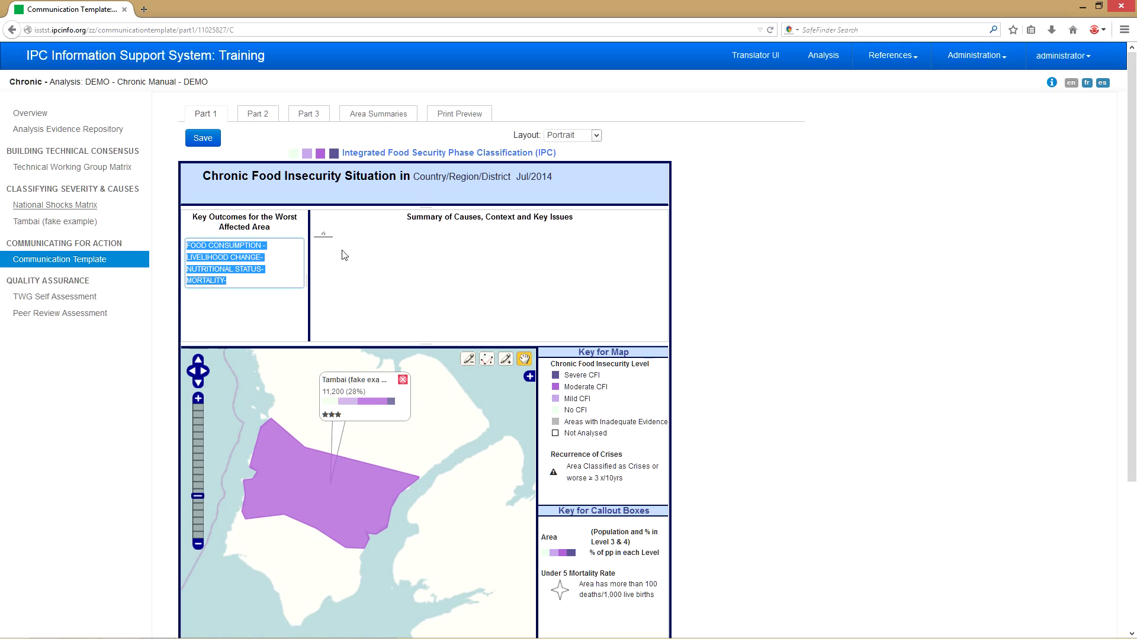
{"action": "left_click", "coordinate": [328, 234]}
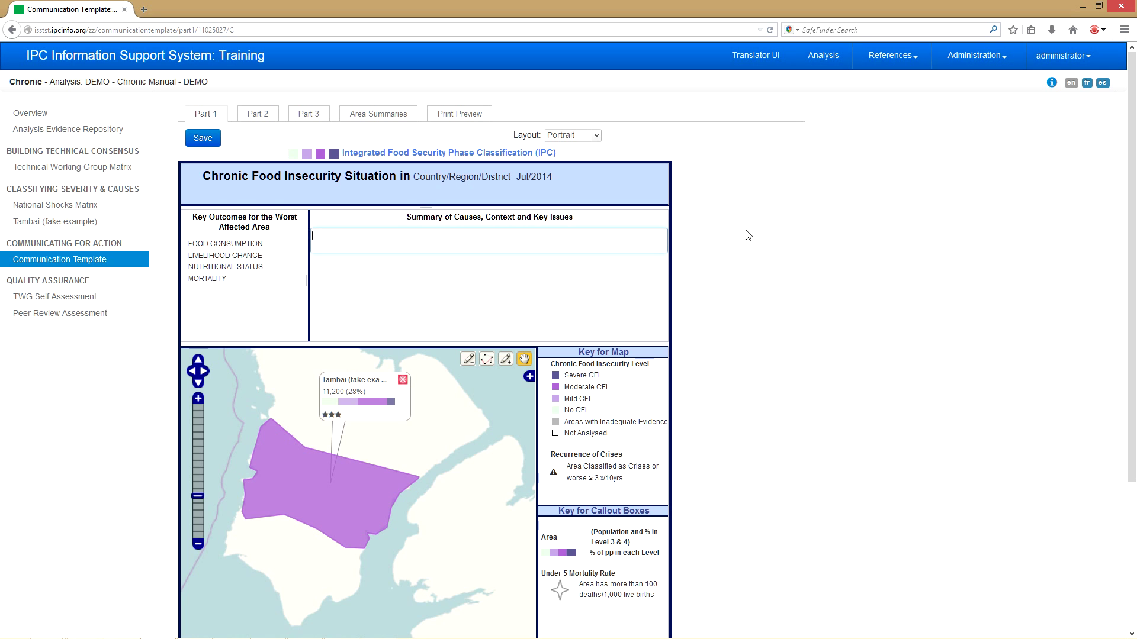
{"action": "scroll", "coordinate": [749, 233], "scroll_direction": "down", "scroll_amount": 3}
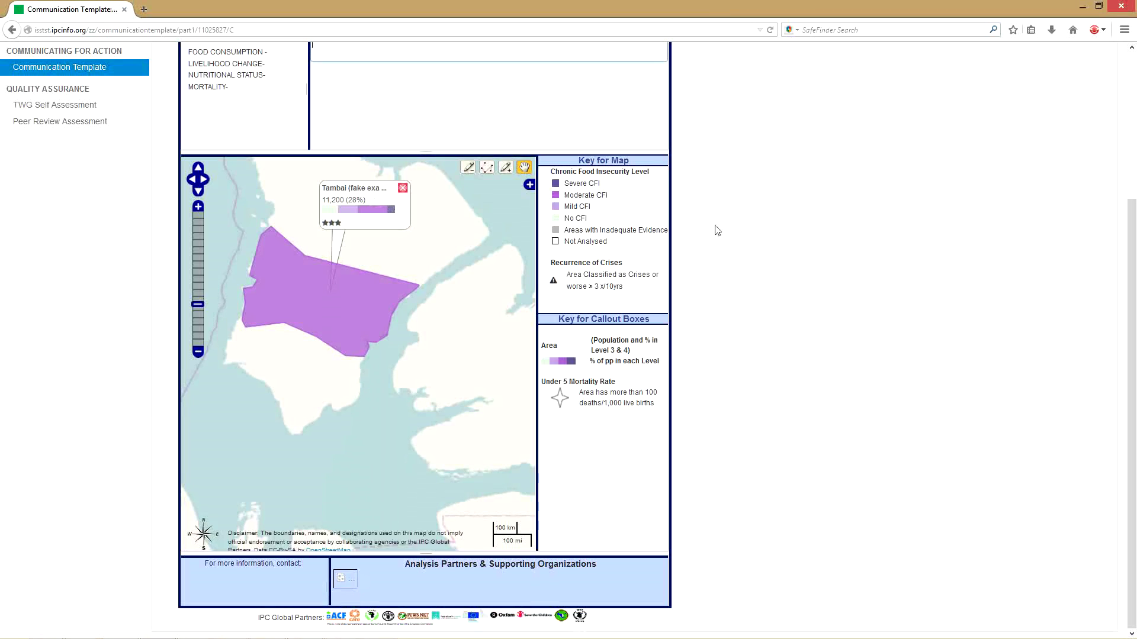
- Reposition the Tambai callout so it sits above its area on the map
{"action": "left_click_drag", "start_coordinate": [373, 196], "coordinate": [403, 204]}
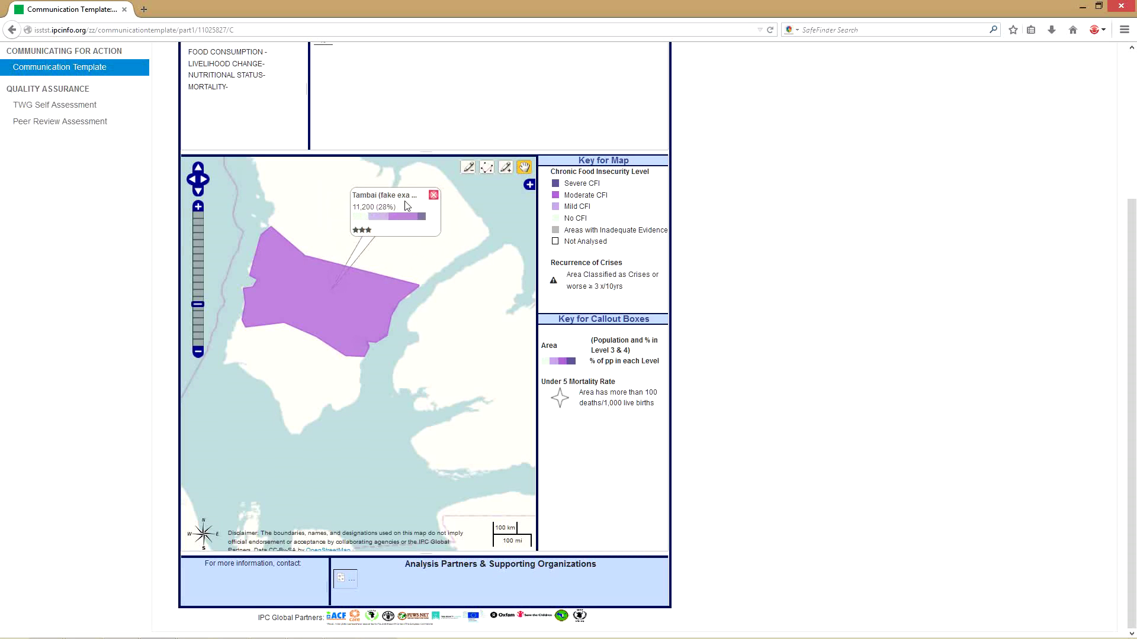
{"action": "left_click", "coordinate": [435, 199]}
{"action": "left_click", "coordinate": [342, 286]}
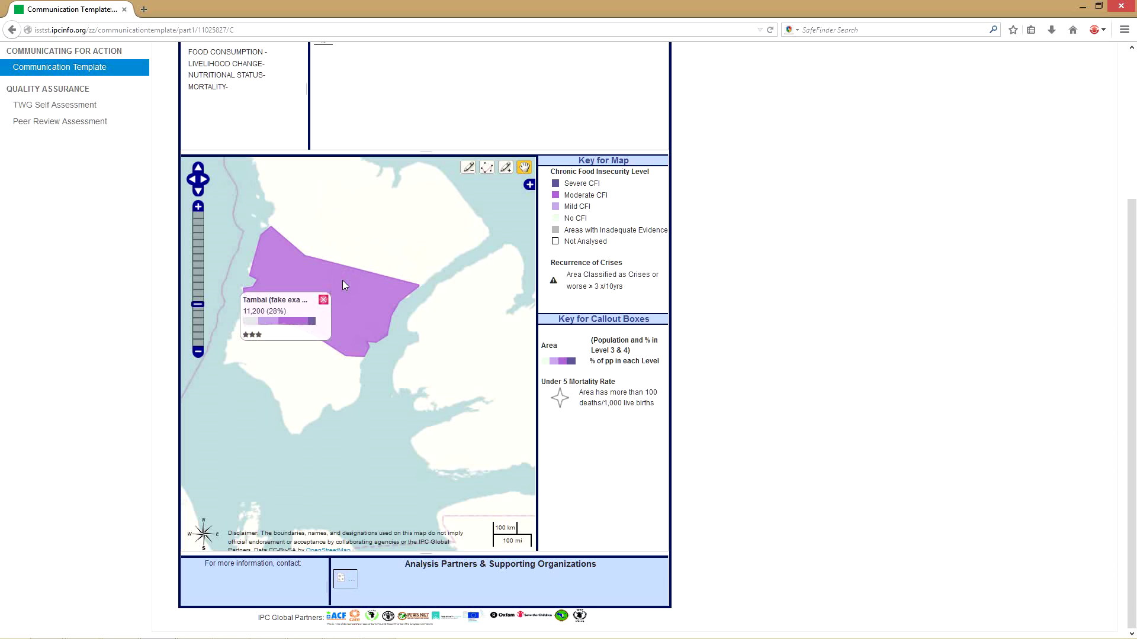
{"action": "left_click_drag", "start_coordinate": [297, 313], "coordinate": [388, 201]}
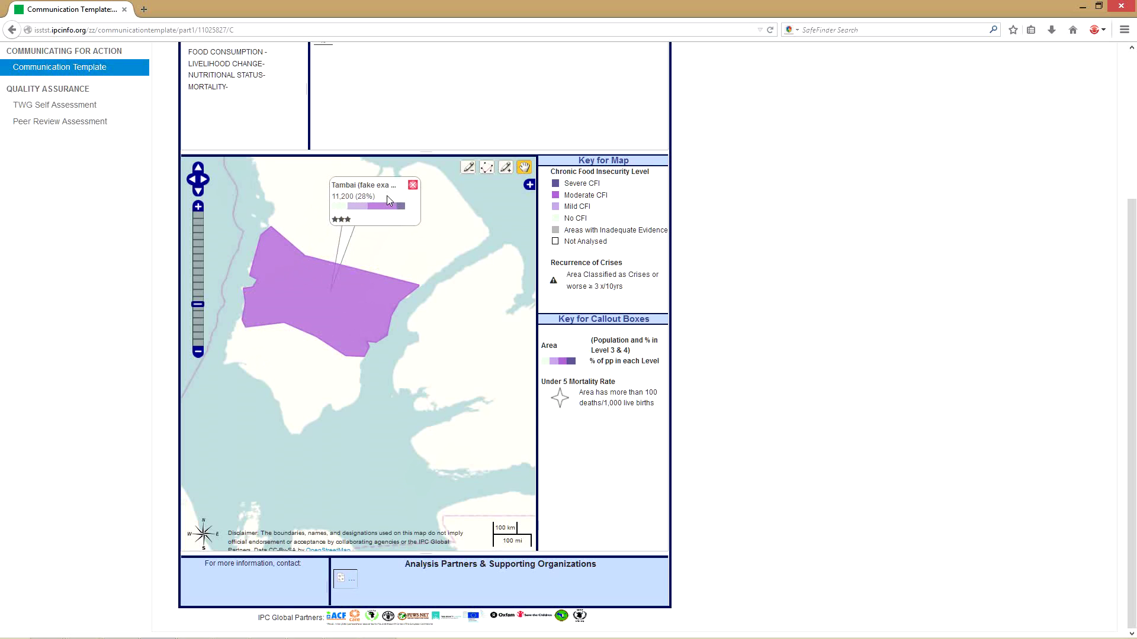
- Zoom the map out, recentre it, and save the communication template
{"action": "left_click", "coordinate": [198, 353]}
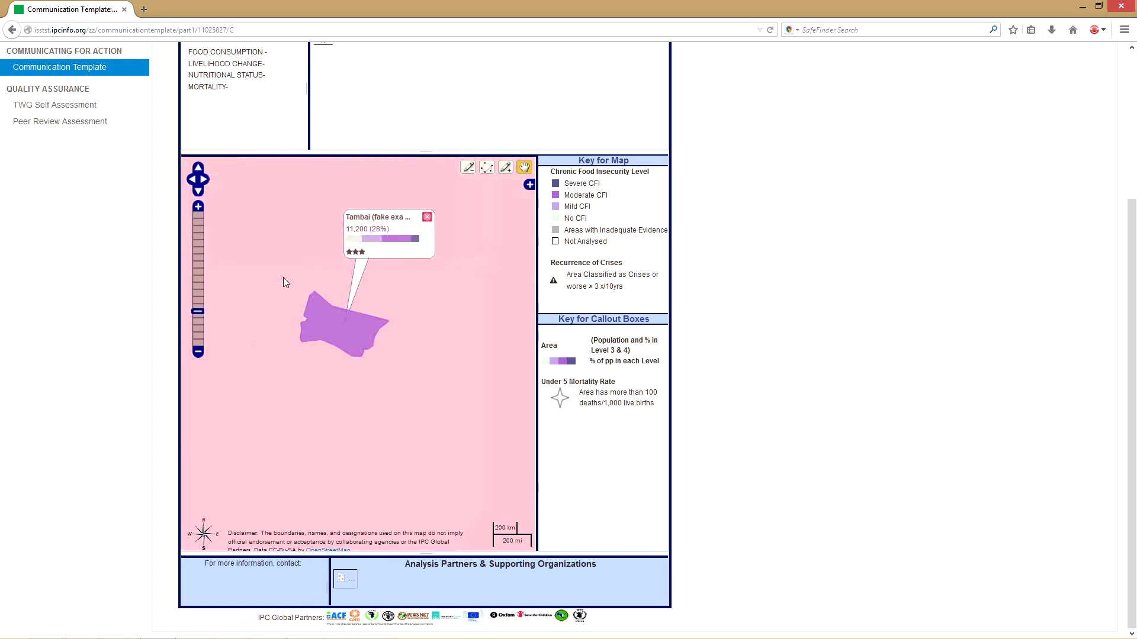
{"action": "left_click_drag", "start_coordinate": [263, 274], "coordinate": [225, 290]}
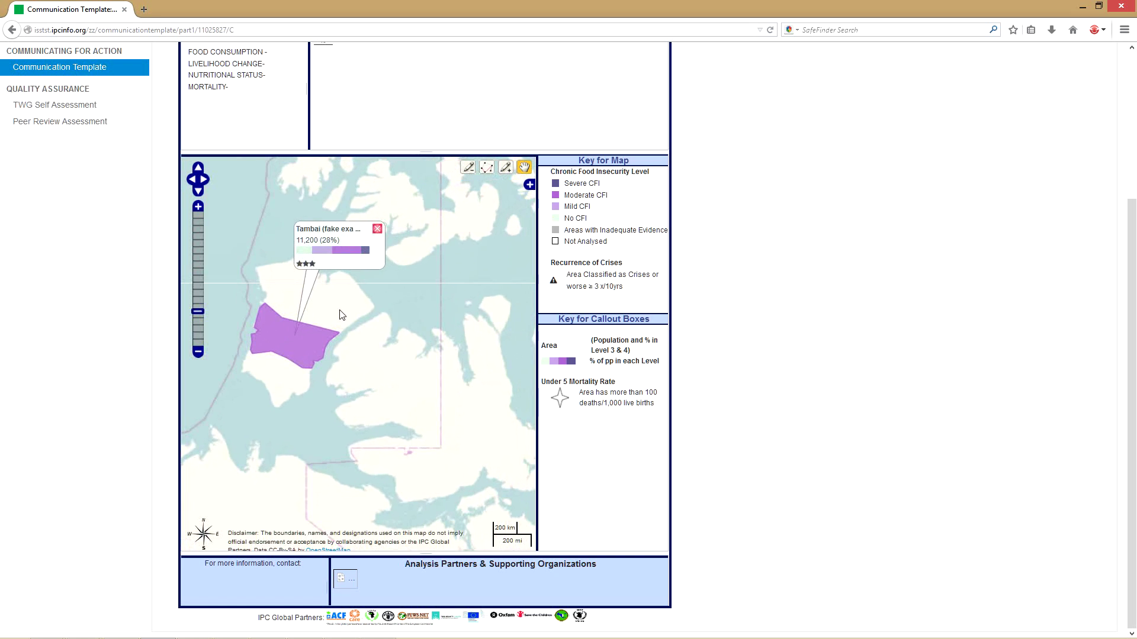
{"action": "left_click_drag", "start_coordinate": [340, 314], "coordinate": [373, 321]}
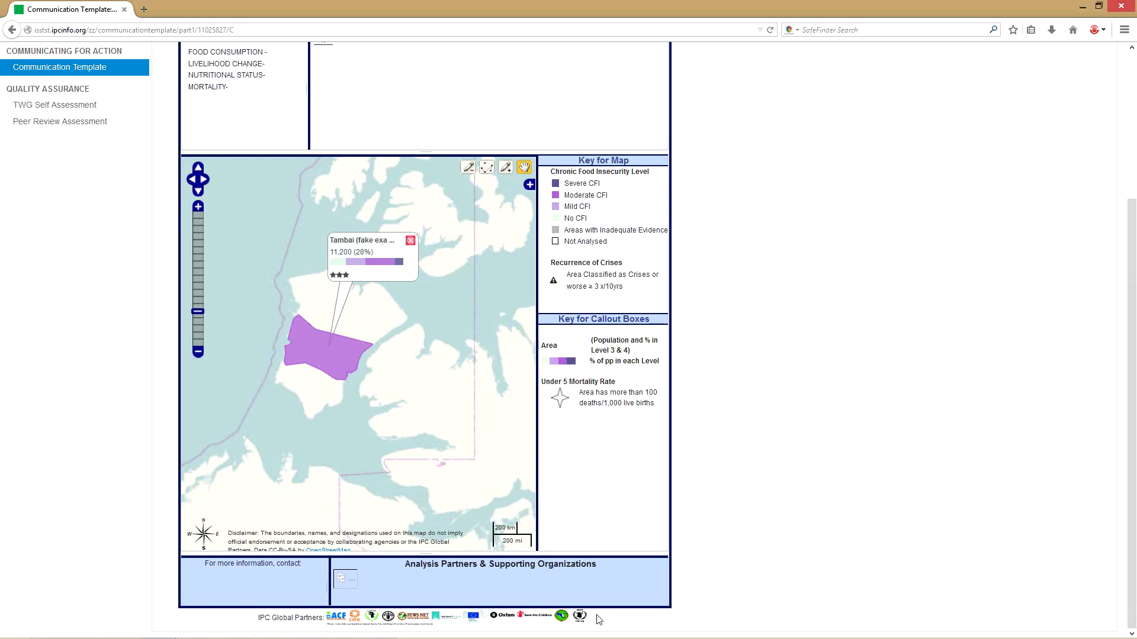
{"action": "scroll", "coordinate": [764, 489], "scroll_direction": "up", "scroll_amount": 5}
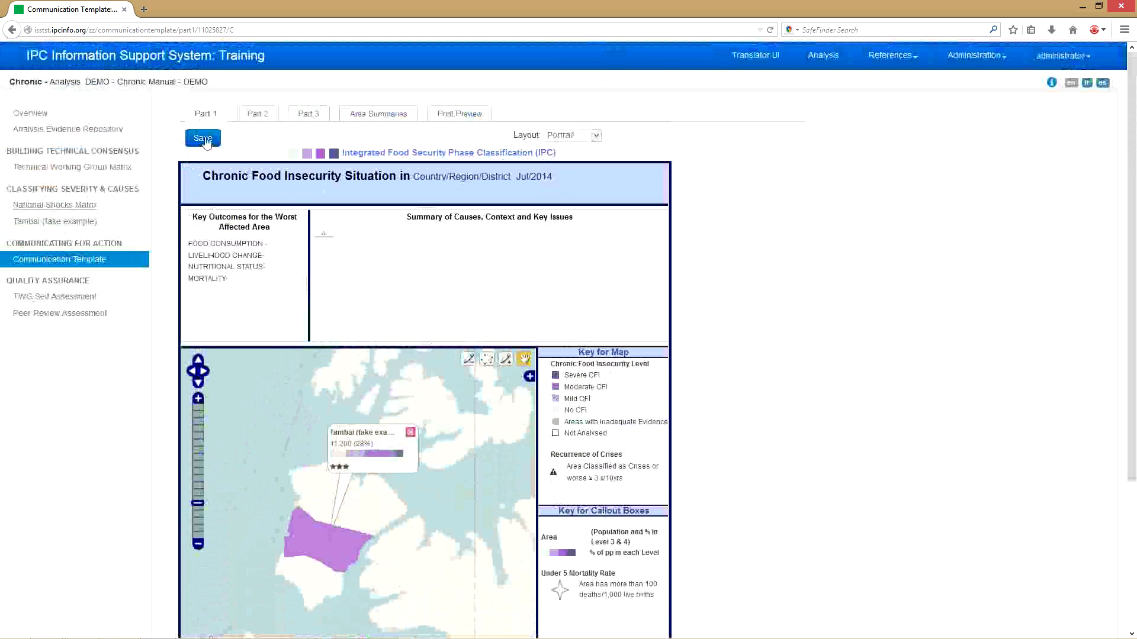
{"action": "left_click", "coordinate": [206, 139]}
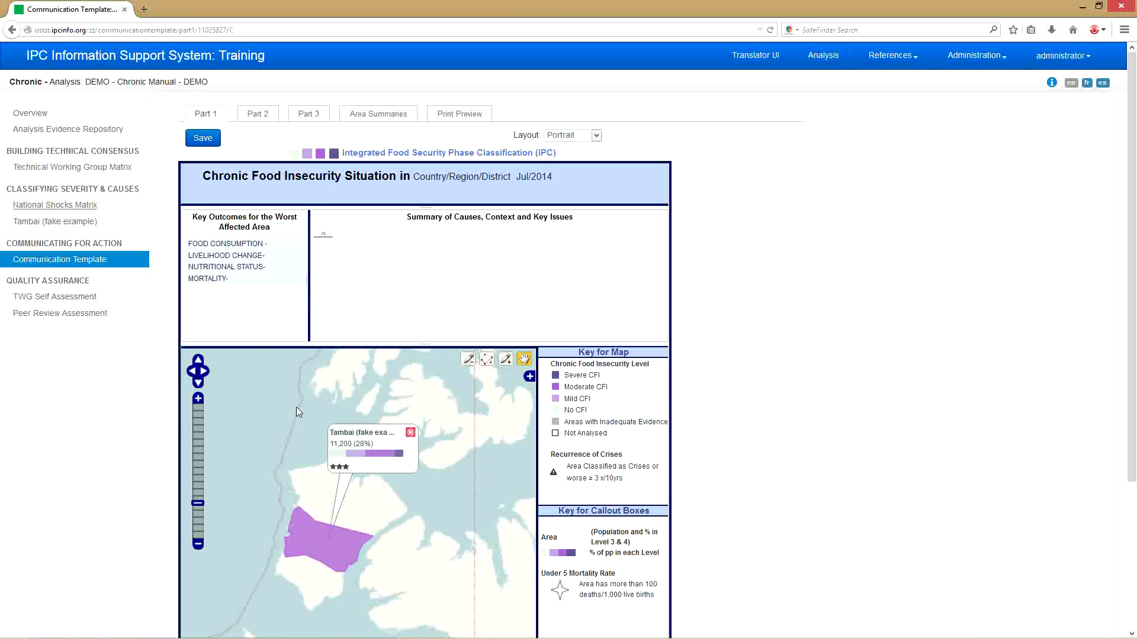
{"action": "left_click", "coordinate": [596, 136]}
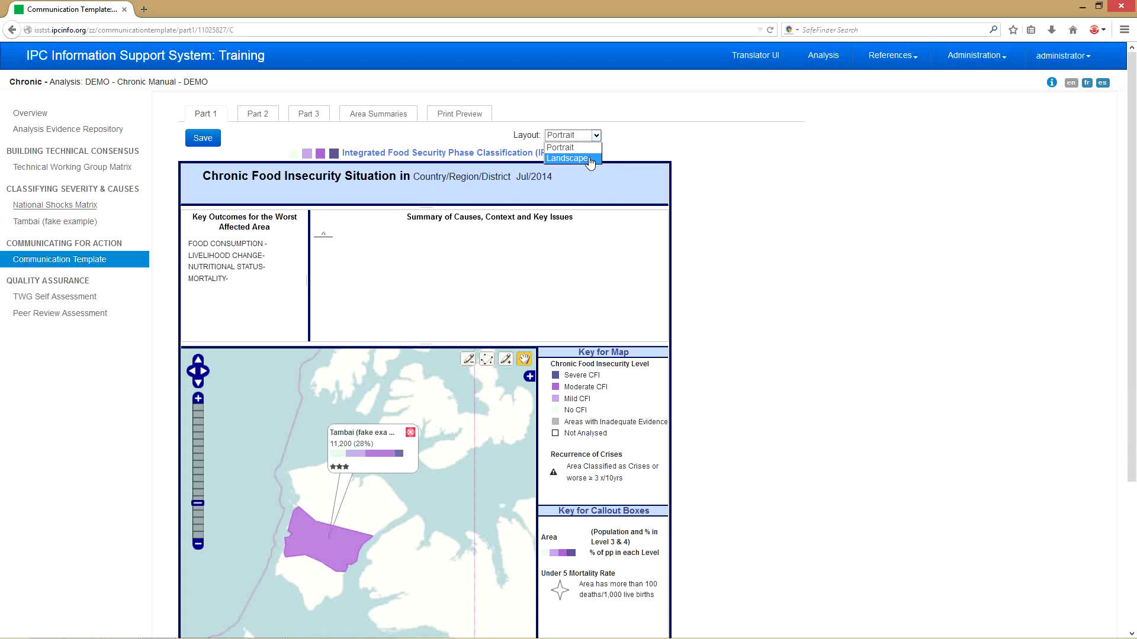
- Keep the Portrait layout and go to Part 2 of the template
{"action": "left_click", "coordinate": [585, 148]}
{"action": "left_click", "coordinate": [254, 114]}
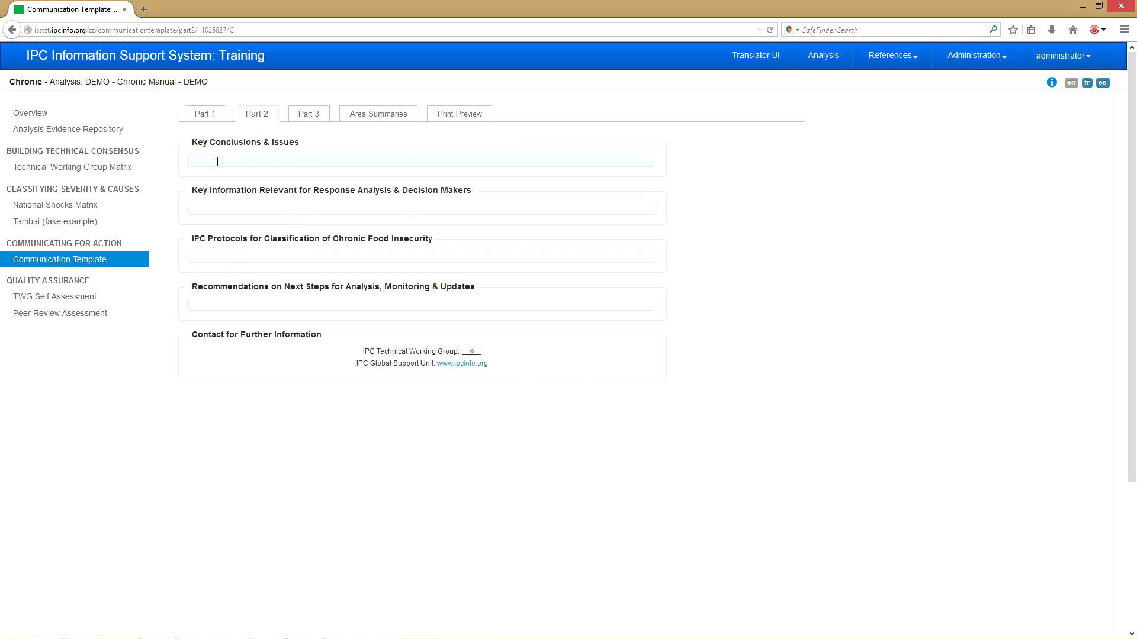
{"action": "left_click", "coordinate": [217, 162]}
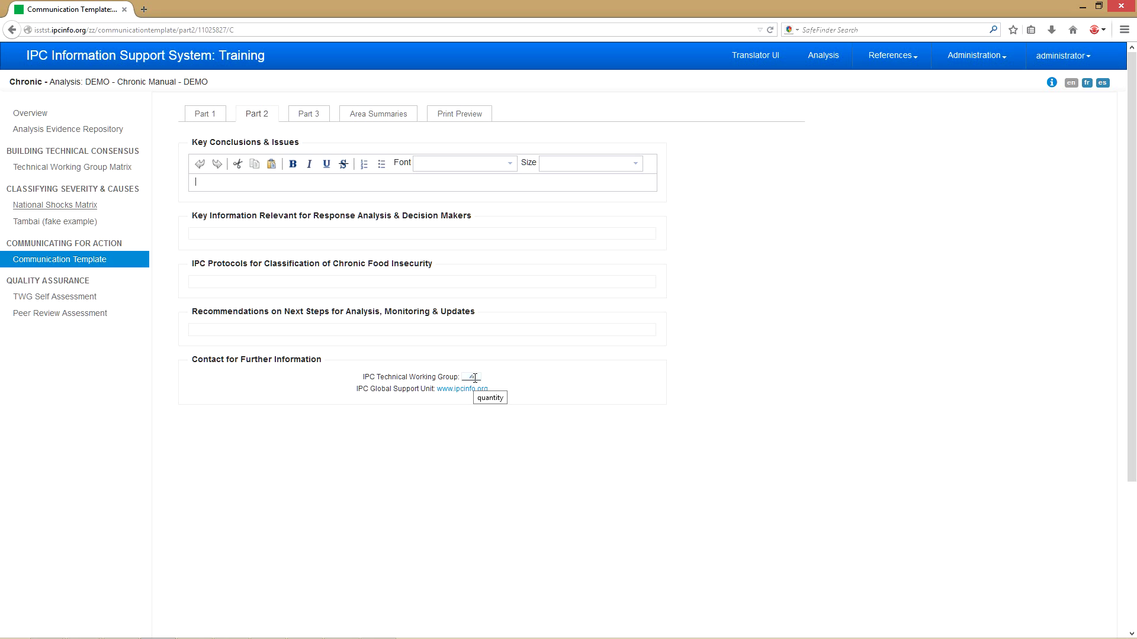
{"action": "left_click", "coordinate": [212, 232]}
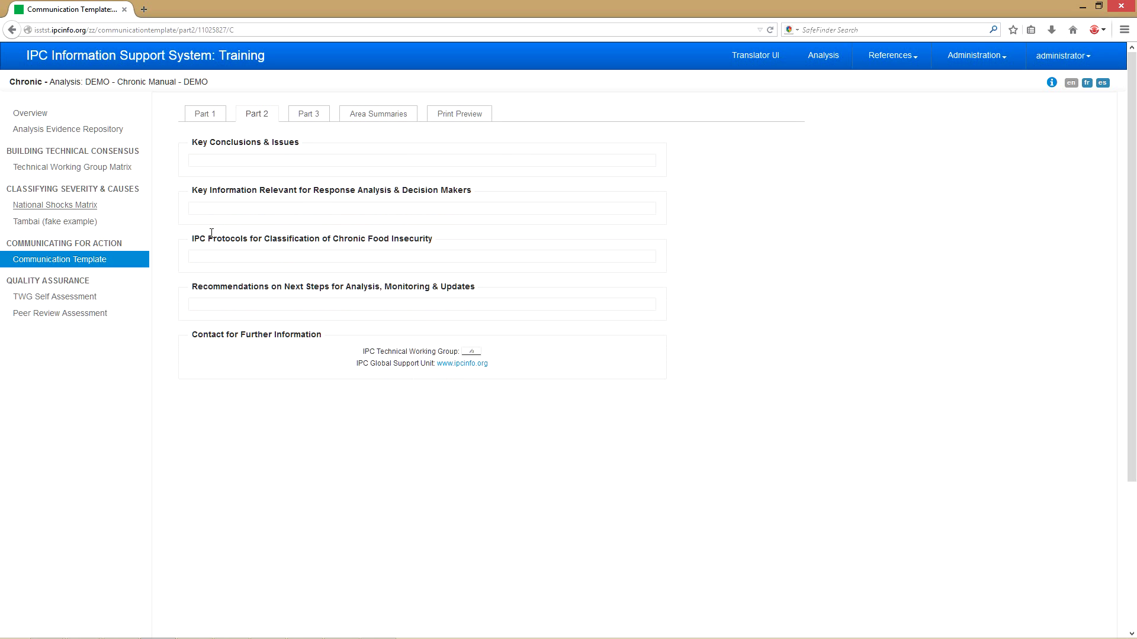
{"action": "left_click", "coordinate": [215, 163]}
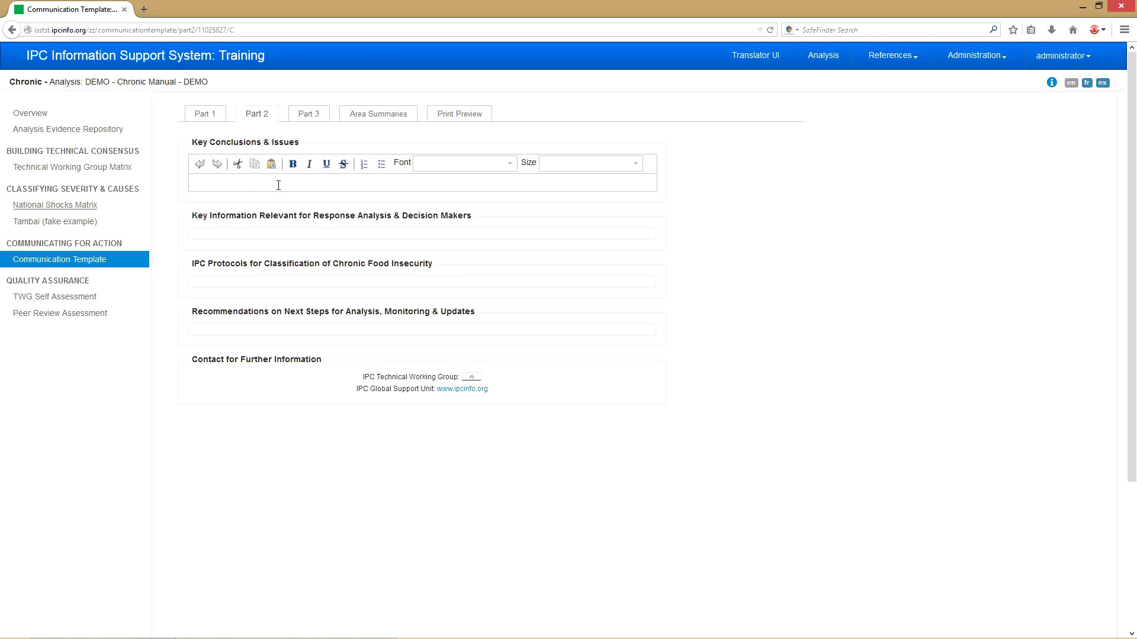
{"action": "left_click", "coordinate": [294, 169]}
{"action": "left_click", "coordinate": [216, 234]}
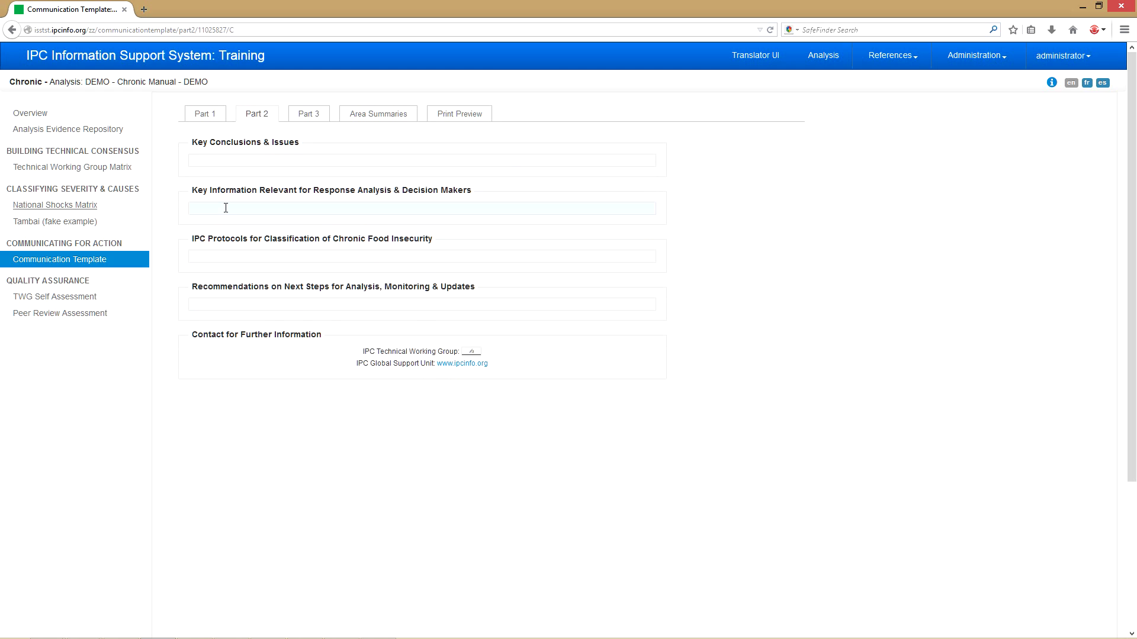
{"action": "left_click", "coordinate": [225, 210]}
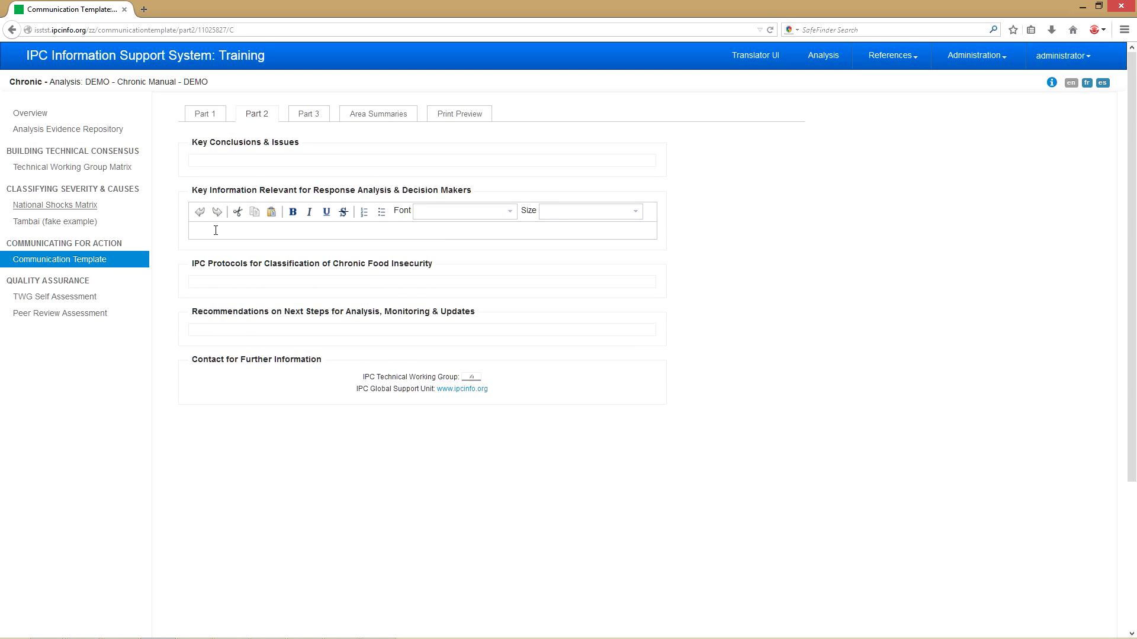
{"action": "left_click", "coordinate": [213, 278]}
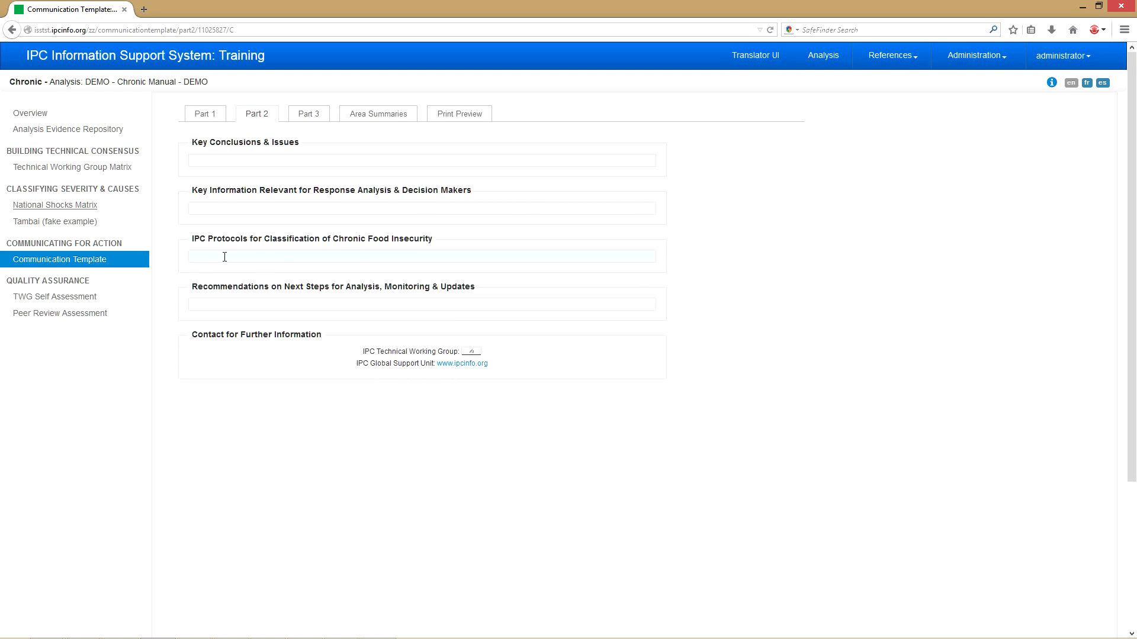
{"action": "left_click", "coordinate": [224, 257]}
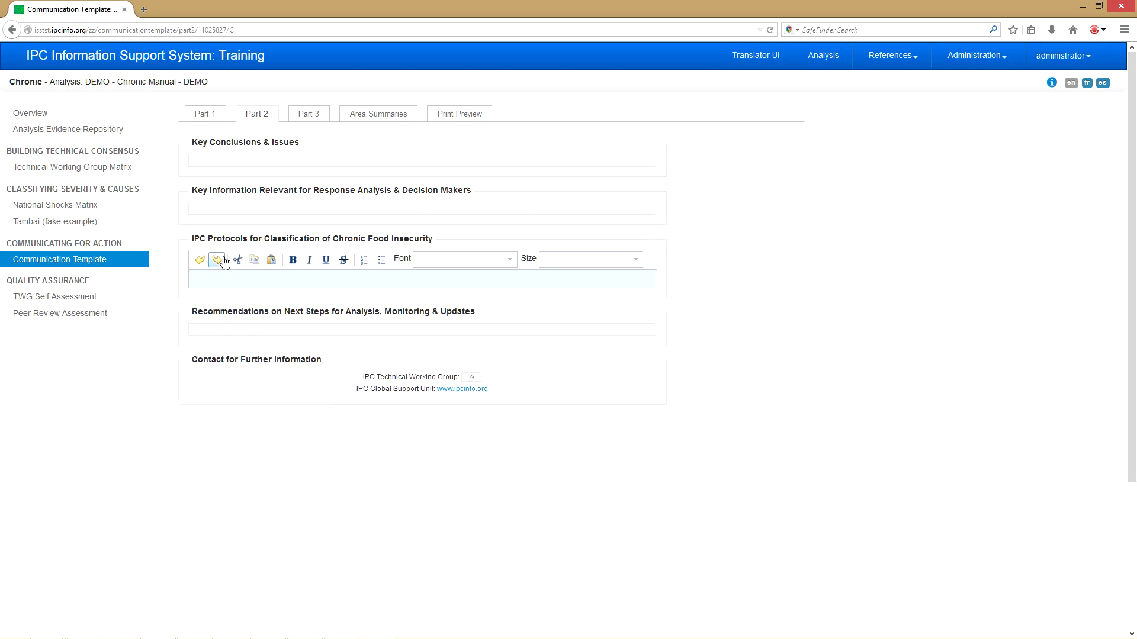
- Go to Part 3 of the communication template
{"action": "left_click", "coordinate": [309, 114]}
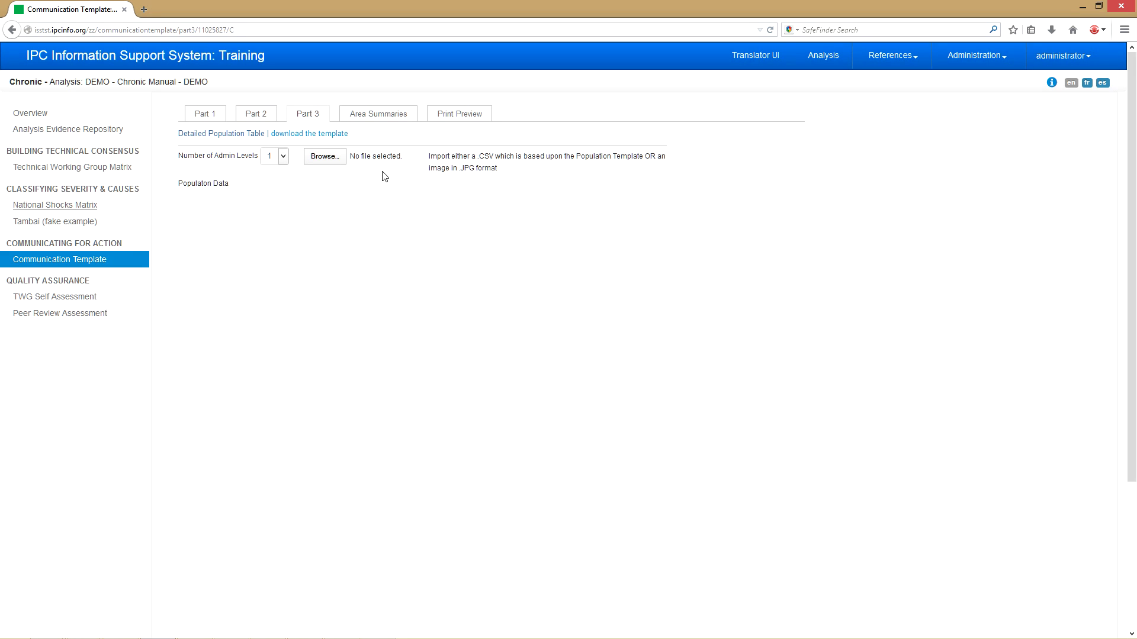
- Open Area Summaries and scroll through Tambai's Sections A, B and C, then back up
{"action": "left_click", "coordinate": [385, 121]}
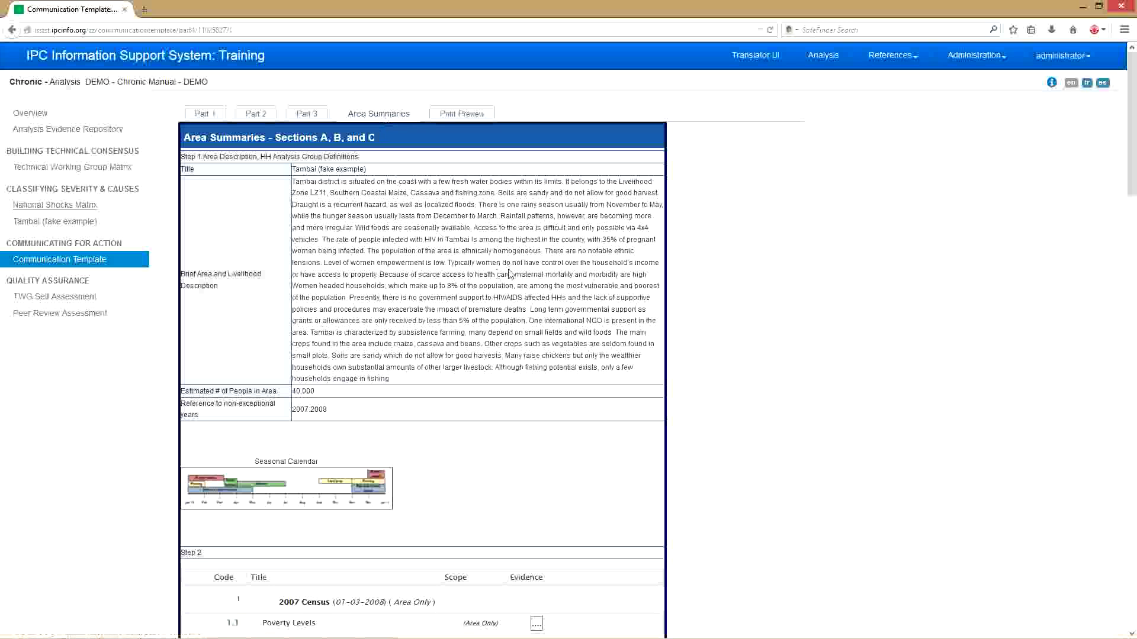
{"action": "scroll", "coordinate": [531, 268], "scroll_direction": "down", "scroll_amount": 2}
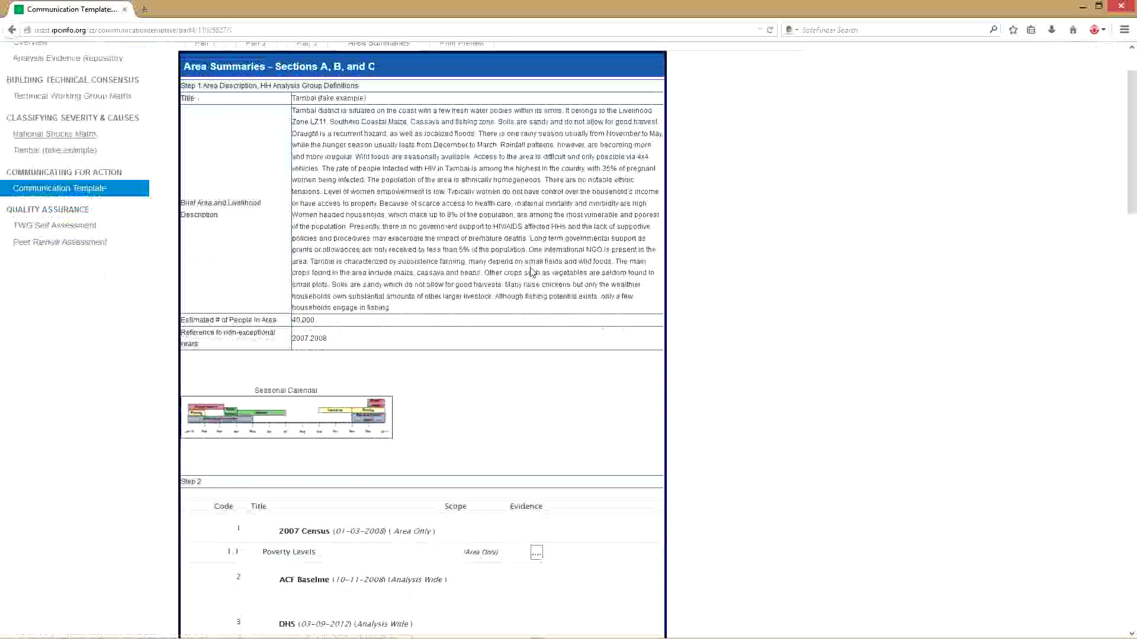
{"action": "scroll", "coordinate": [531, 272], "scroll_direction": "down", "scroll_amount": 4}
{"action": "scroll", "coordinate": [532, 272], "scroll_direction": "down", "scroll_amount": 8}
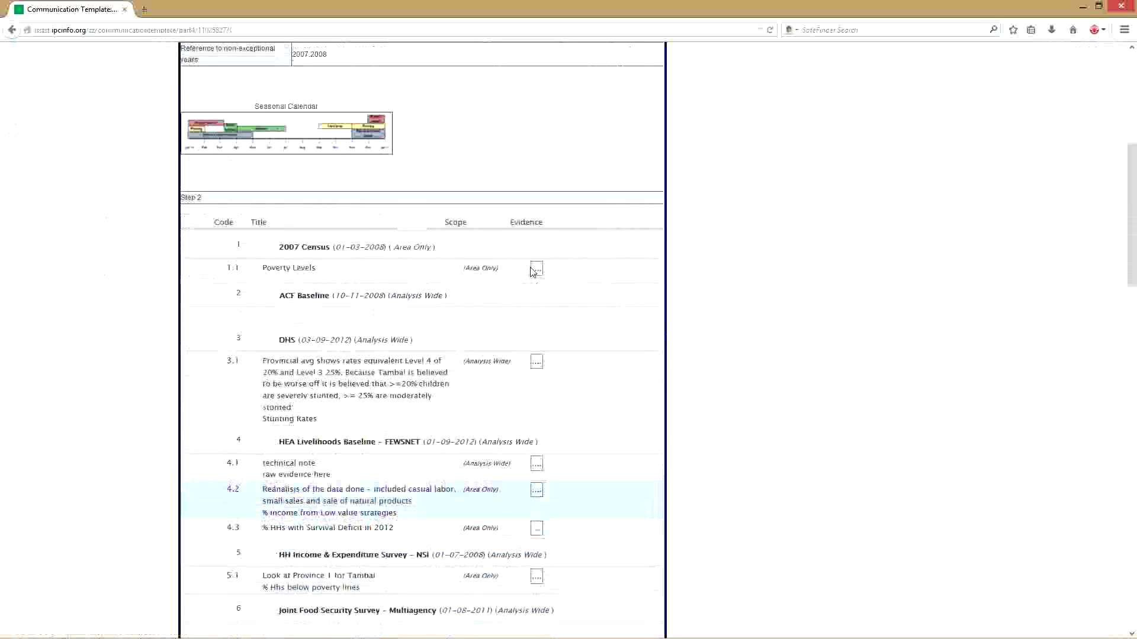
{"action": "scroll", "coordinate": [532, 272], "scroll_direction": "down", "scroll_amount": 8}
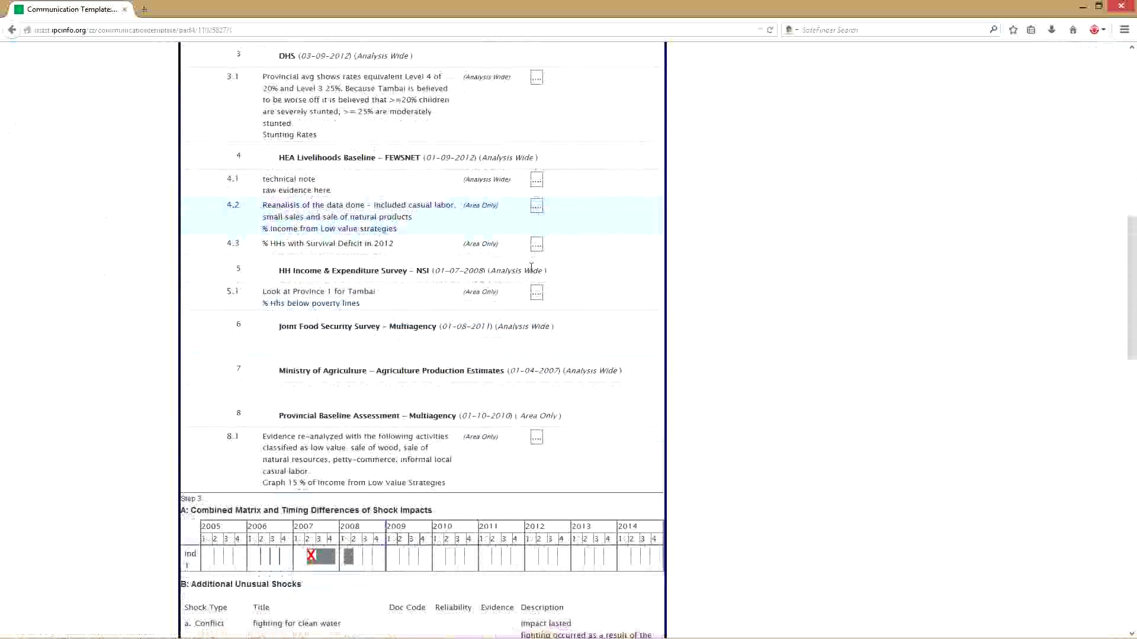
{"action": "scroll", "coordinate": [531, 271], "scroll_direction": "down", "scroll_amount": 6}
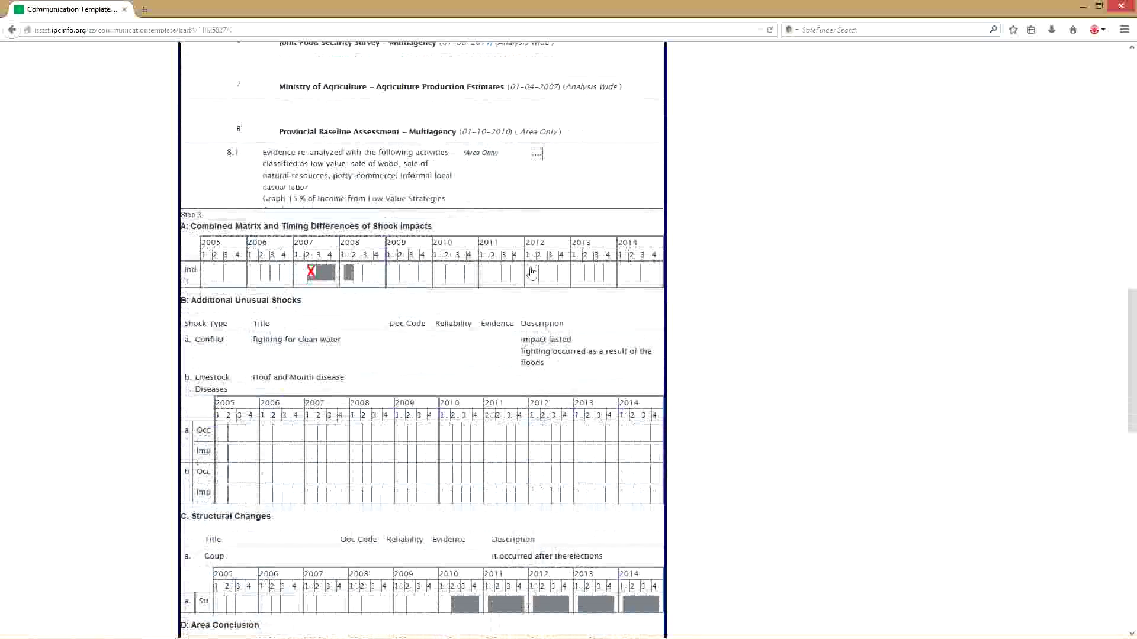
{"action": "scroll", "coordinate": [532, 268], "scroll_direction": "up", "scroll_amount": 10}
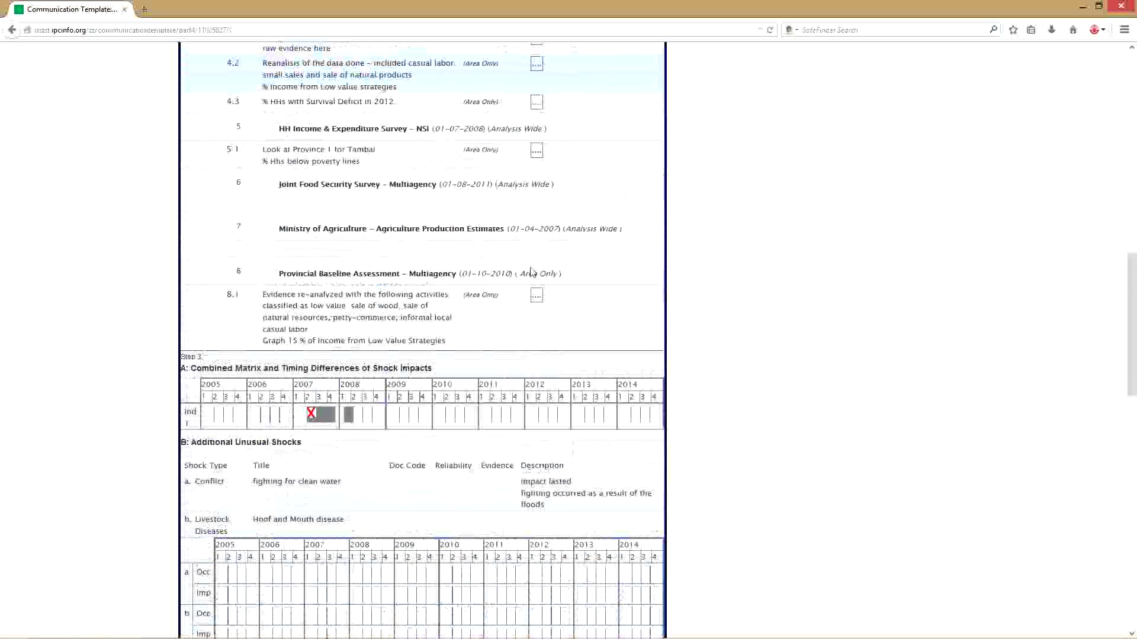
{"action": "scroll", "coordinate": [531, 268], "scroll_direction": "up", "scroll_amount": 6}
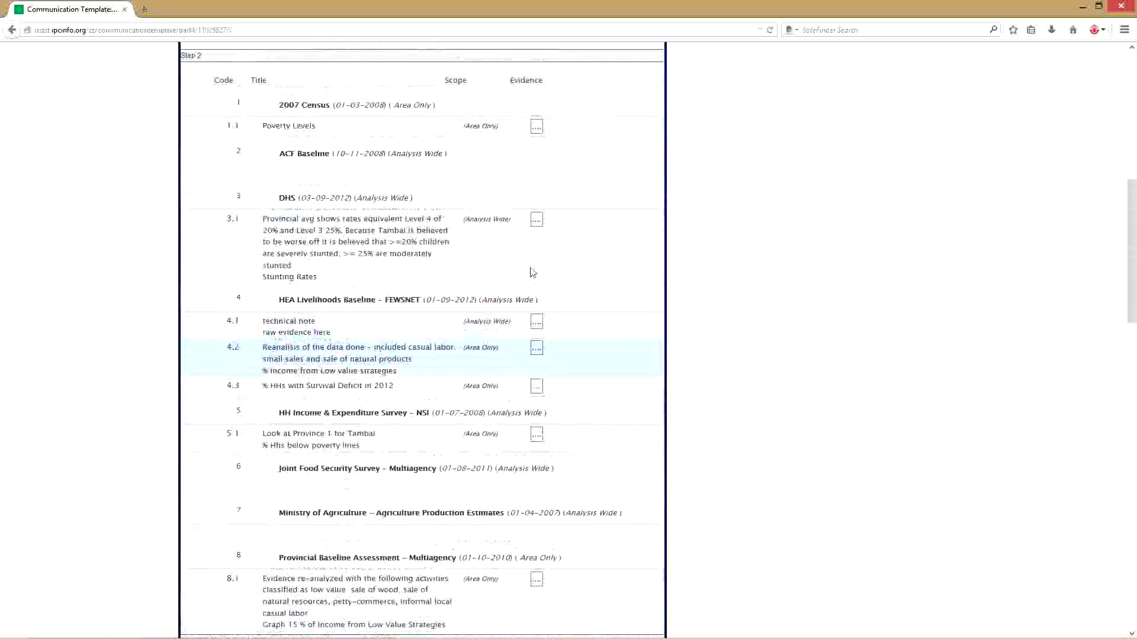
{"action": "scroll", "coordinate": [531, 271], "scroll_direction": "up", "scroll_amount": 11}
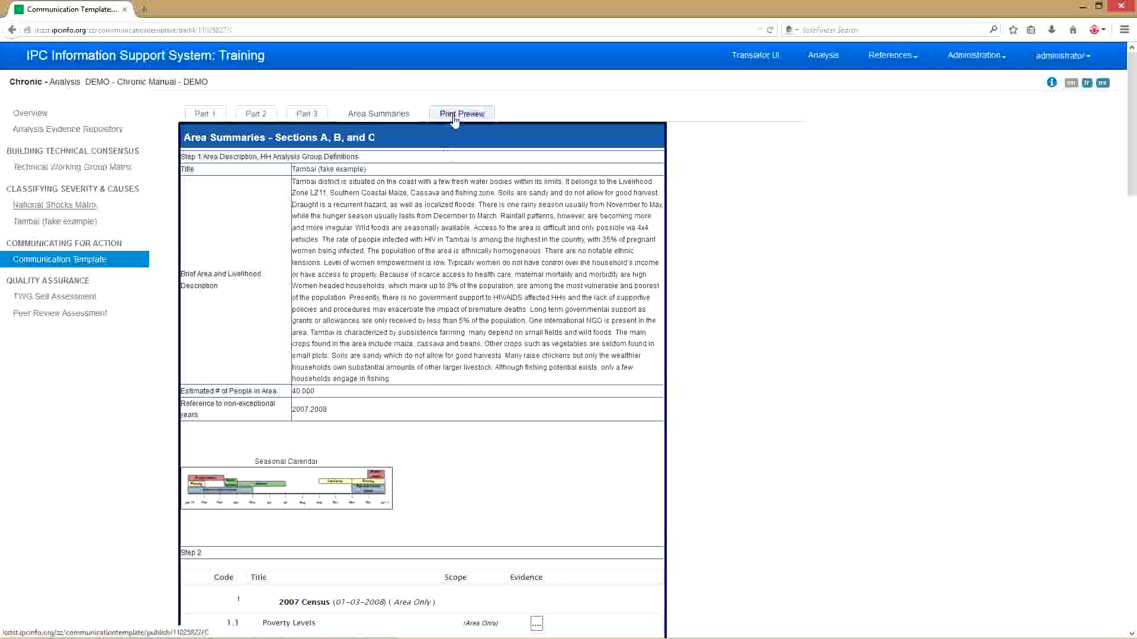
{"action": "left_click", "coordinate": [462, 114]}
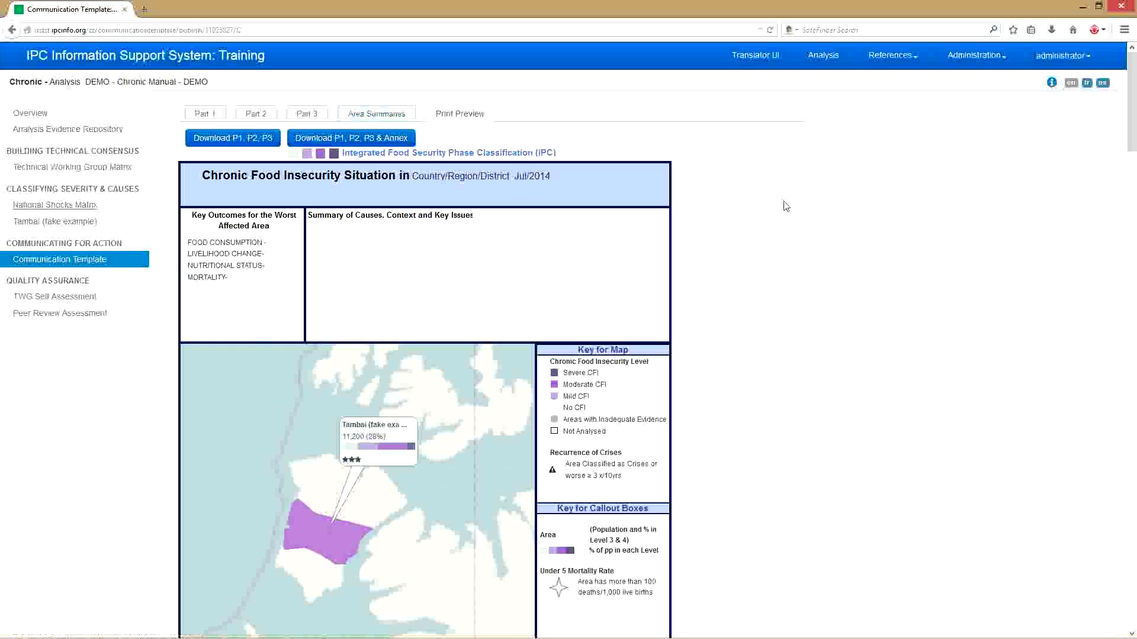
{"action": "scroll", "coordinate": [783, 206], "scroll_direction": "down", "scroll_amount": 2}
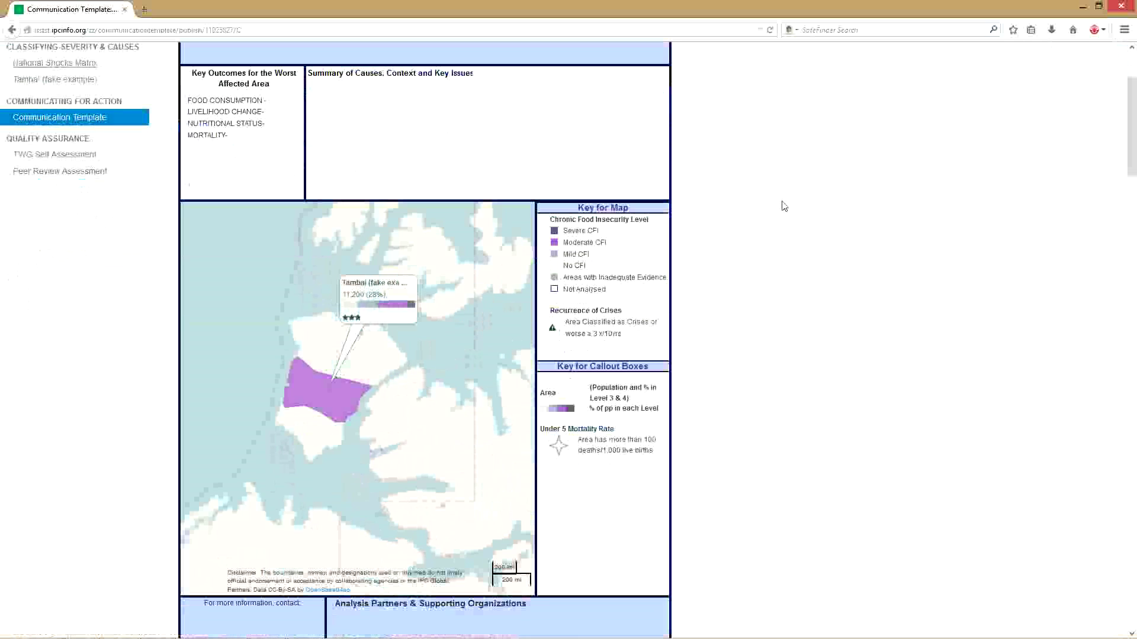
{"action": "scroll", "coordinate": [784, 206], "scroll_direction": "down", "scroll_amount": 4}
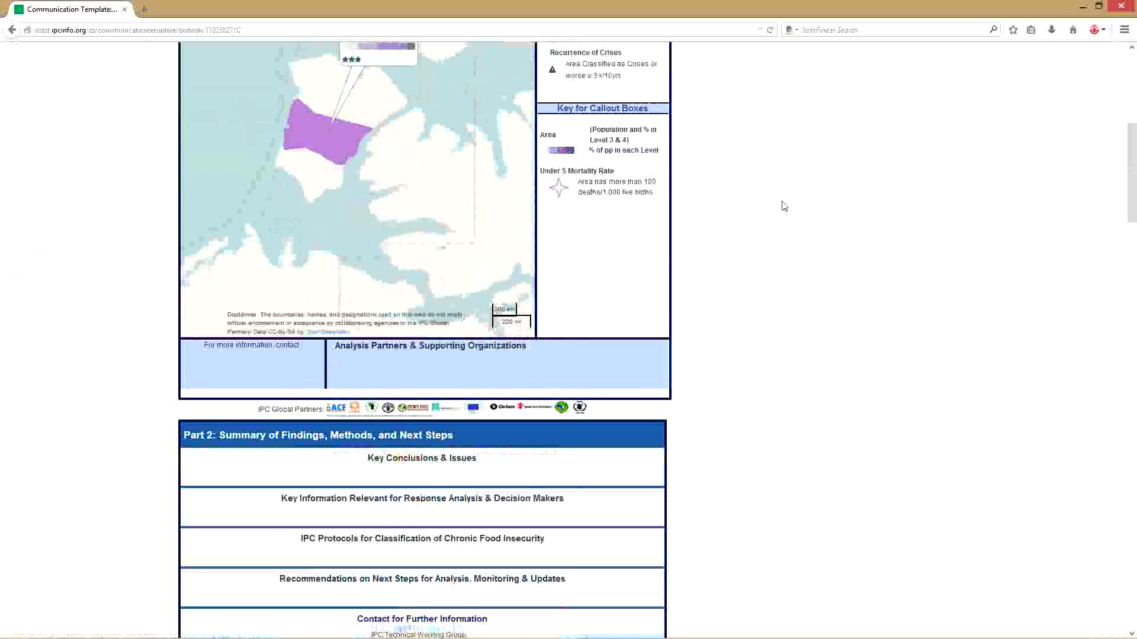
{"action": "scroll", "coordinate": [784, 206], "scroll_direction": "down", "scroll_amount": 4}
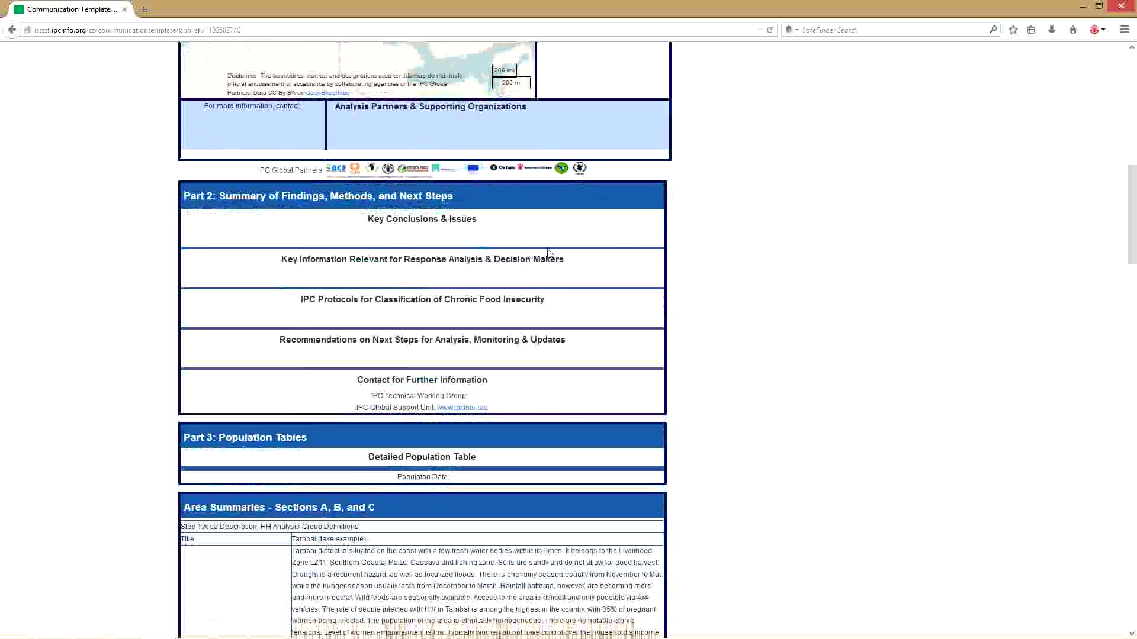
{"action": "scroll", "coordinate": [766, 235], "scroll_direction": "down", "scroll_amount": 2}
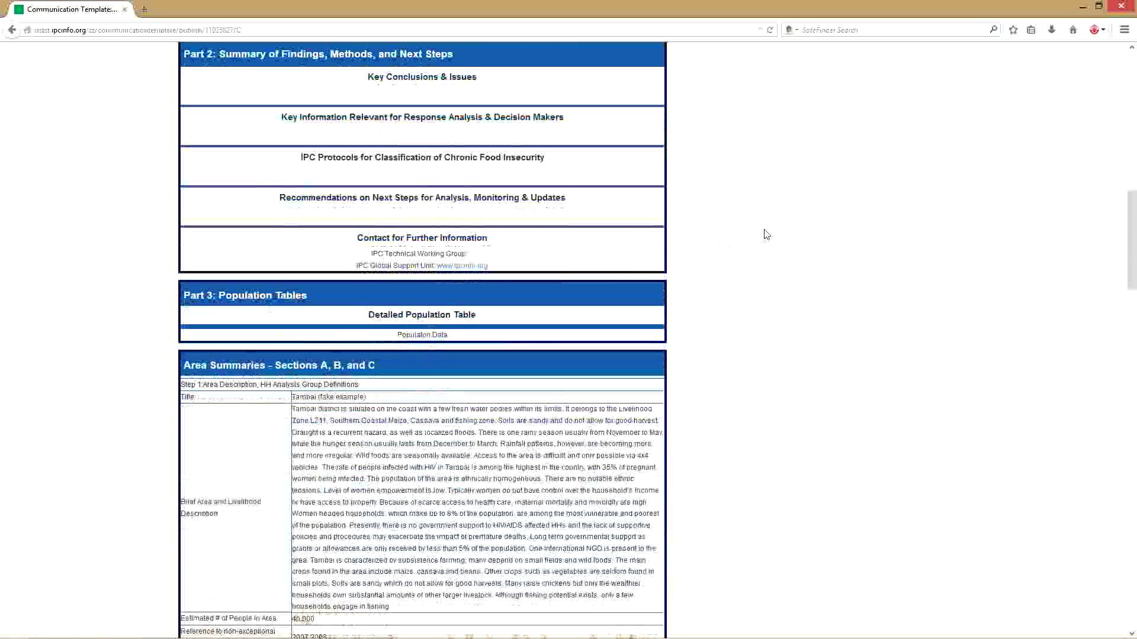
{"action": "scroll", "coordinate": [766, 234], "scroll_direction": "down", "scroll_amount": 4}
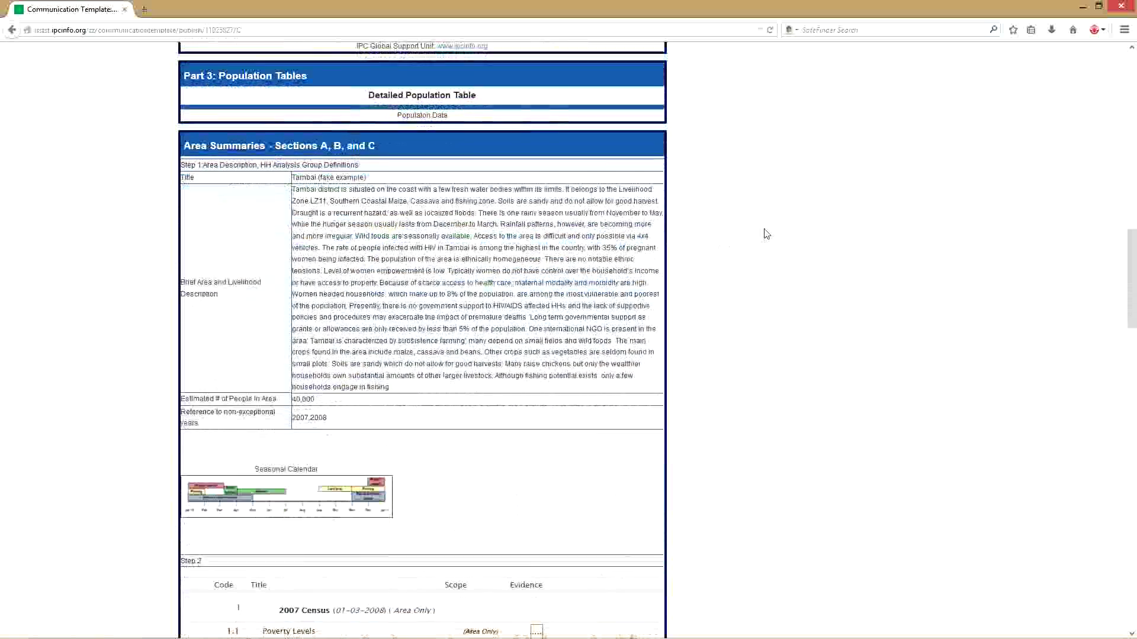
{"action": "scroll", "coordinate": [766, 234], "scroll_direction": "down", "scroll_amount": 5}
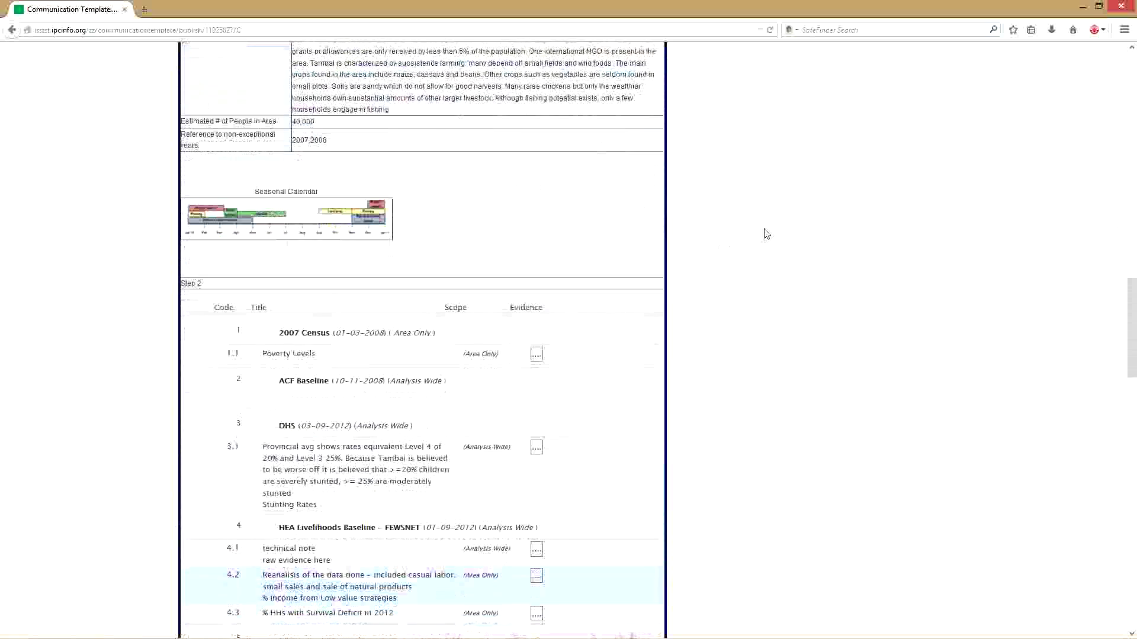
{"action": "scroll", "coordinate": [766, 234], "scroll_direction": "up", "scroll_amount": 10}
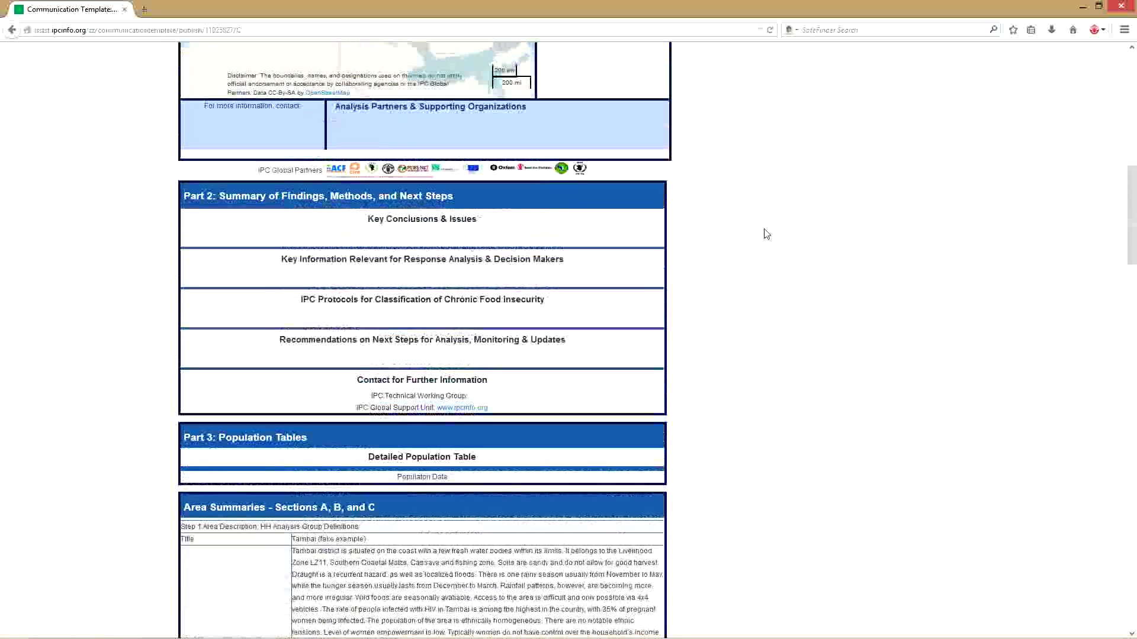
{"action": "scroll", "coordinate": [766, 234], "scroll_direction": "up", "scroll_amount": 9}
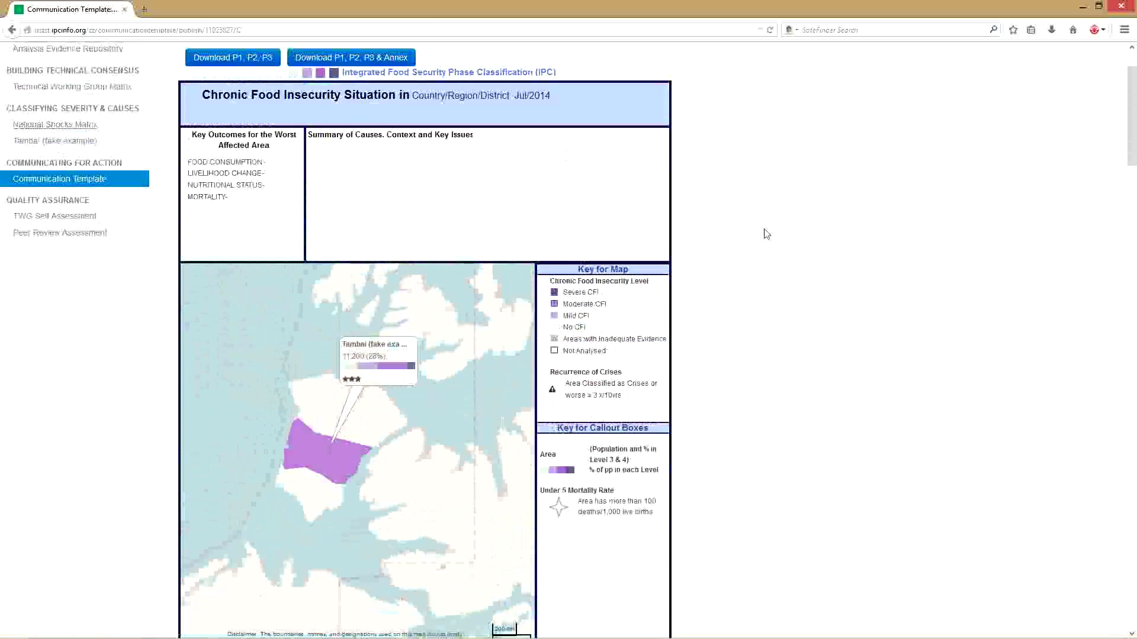
{"action": "scroll", "coordinate": [766, 234], "scroll_direction": "up", "scroll_amount": 2}
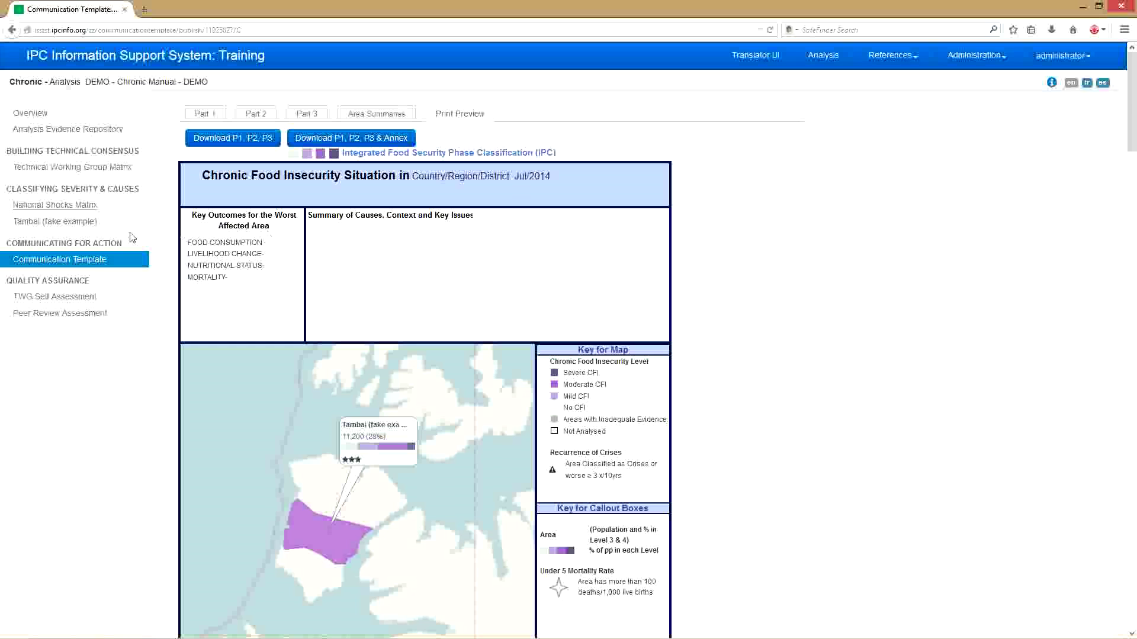
- Open the TWG Self Assessment form, choosing Stay on Page when leaving for Peer Review Assessment
{"action": "left_click", "coordinate": [68, 301]}
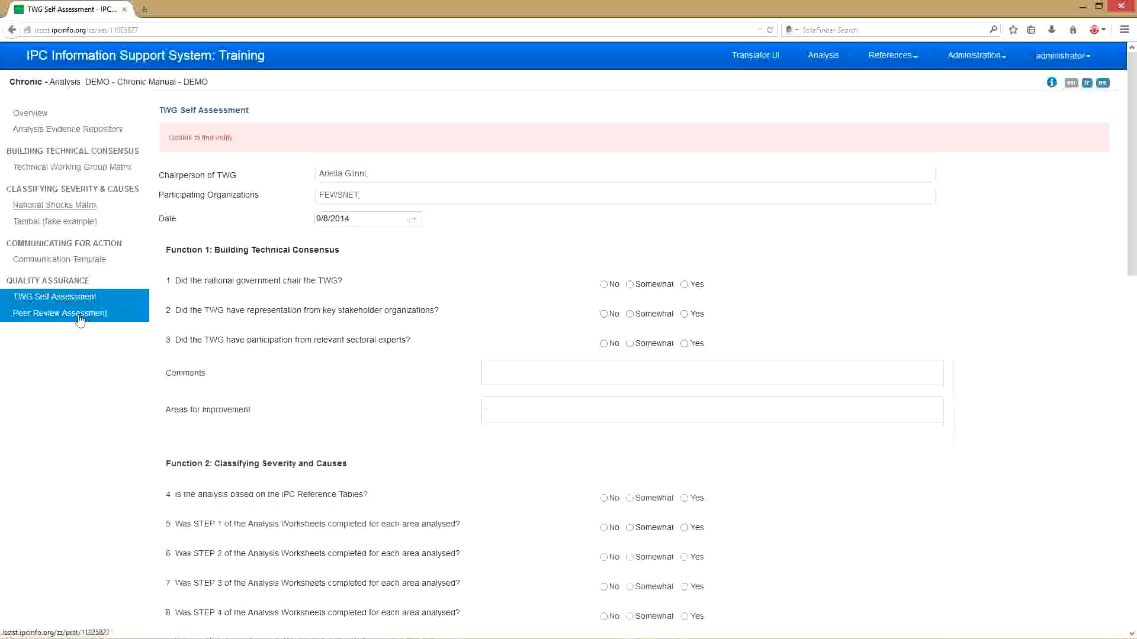
{"action": "left_click", "coordinate": [80, 320]}
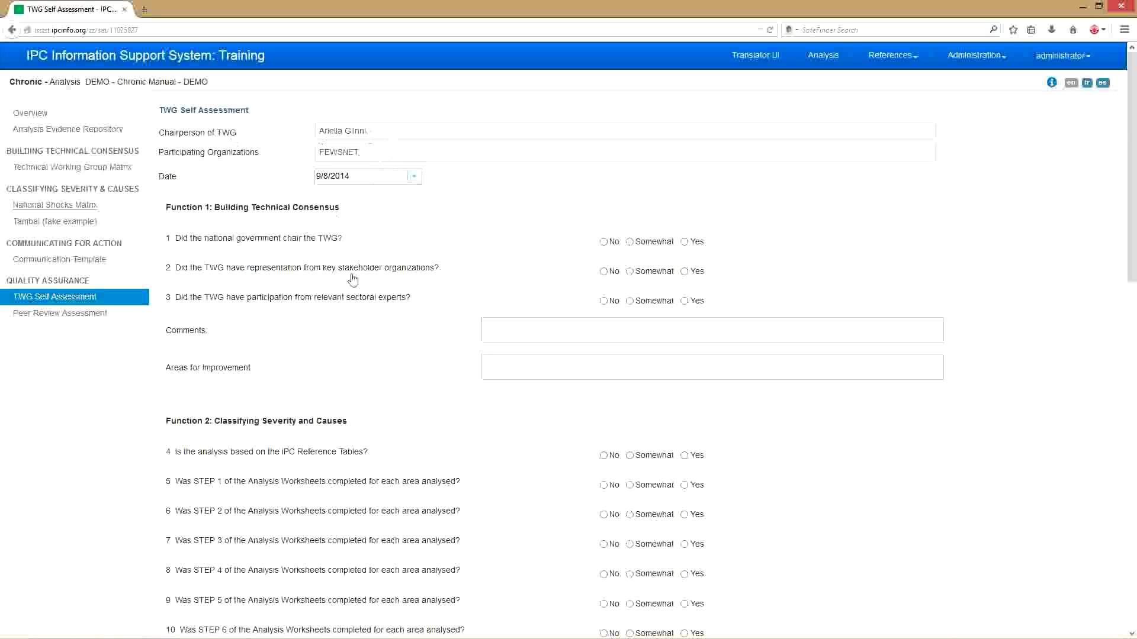
{"action": "left_click", "coordinate": [77, 312]}
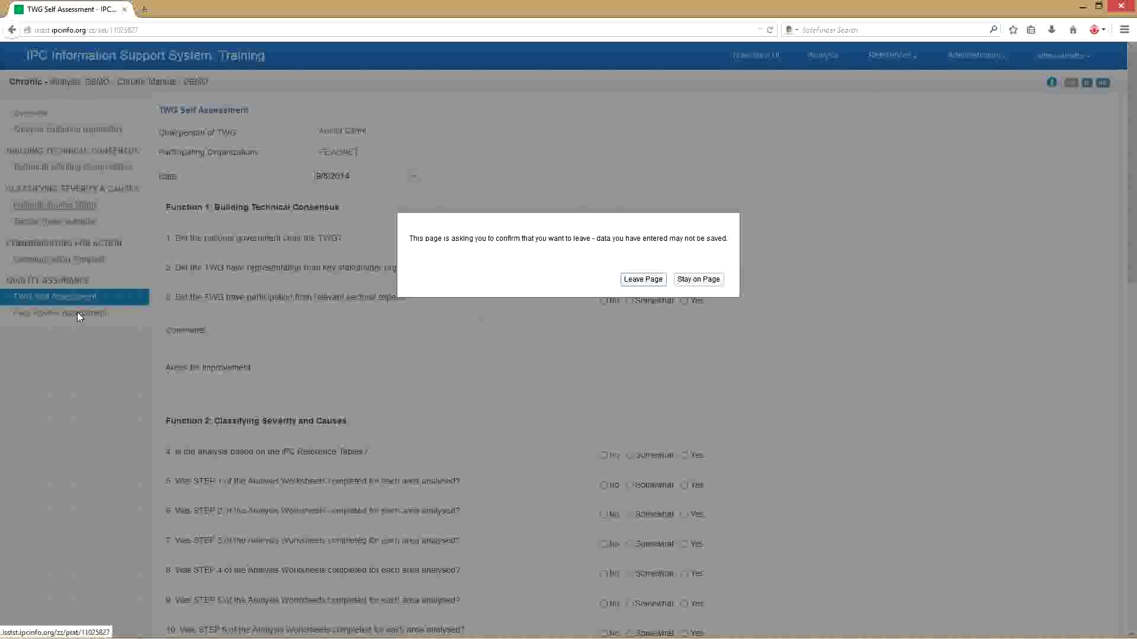
{"action": "left_click", "coordinate": [694, 282]}
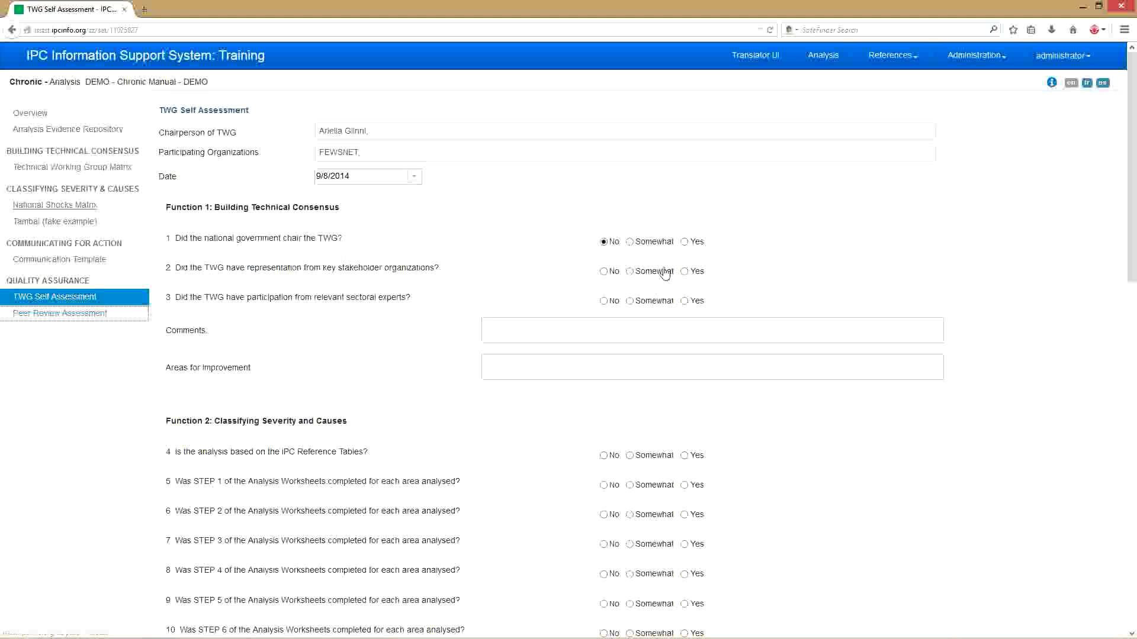
- Answer Somewhat for whether the national government chaired the TWG, then save the self assessment
{"action": "left_click", "coordinate": [634, 247]}
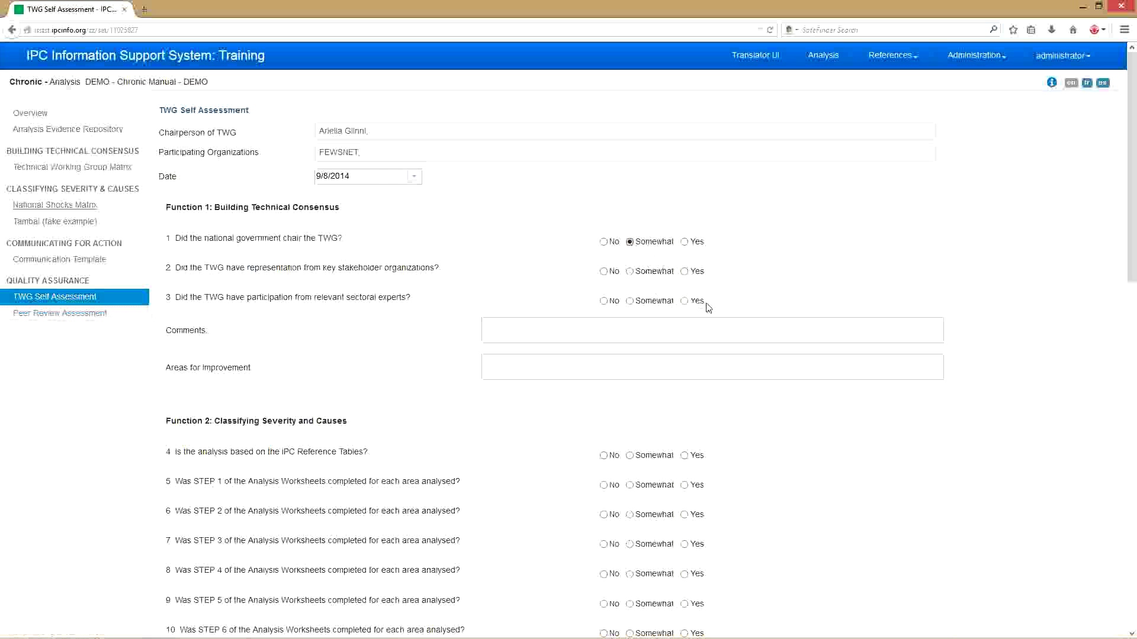
{"action": "scroll", "coordinate": [705, 305], "scroll_direction": "down", "scroll_amount": 10}
{"action": "scroll", "coordinate": [708, 306], "scroll_direction": "down", "scroll_amount": 5}
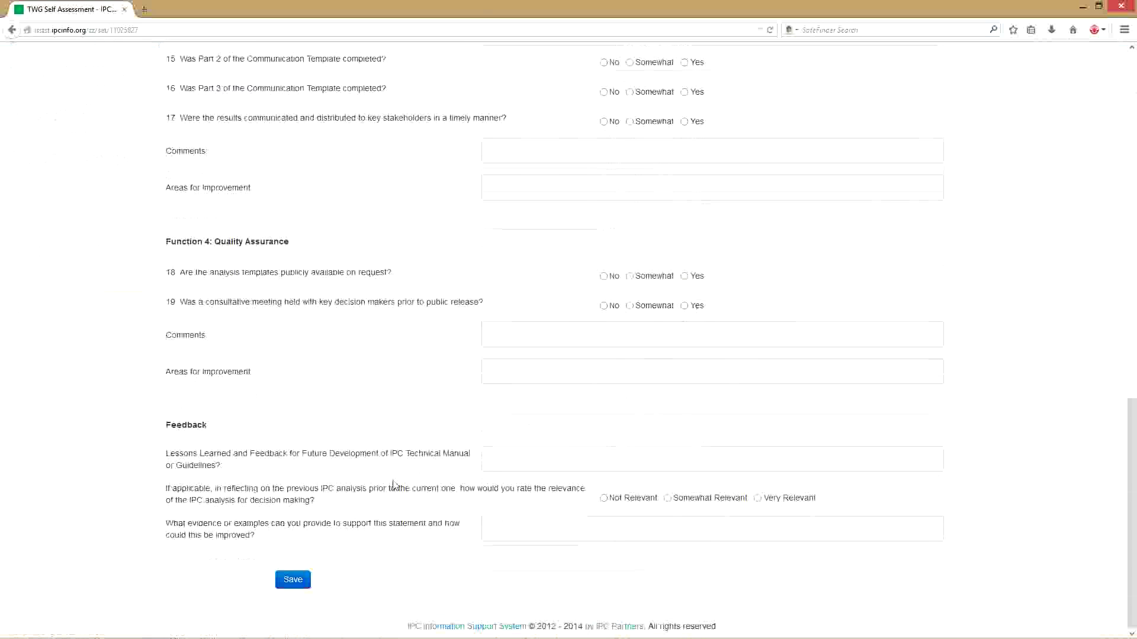
{"action": "left_click", "coordinate": [285, 577]}
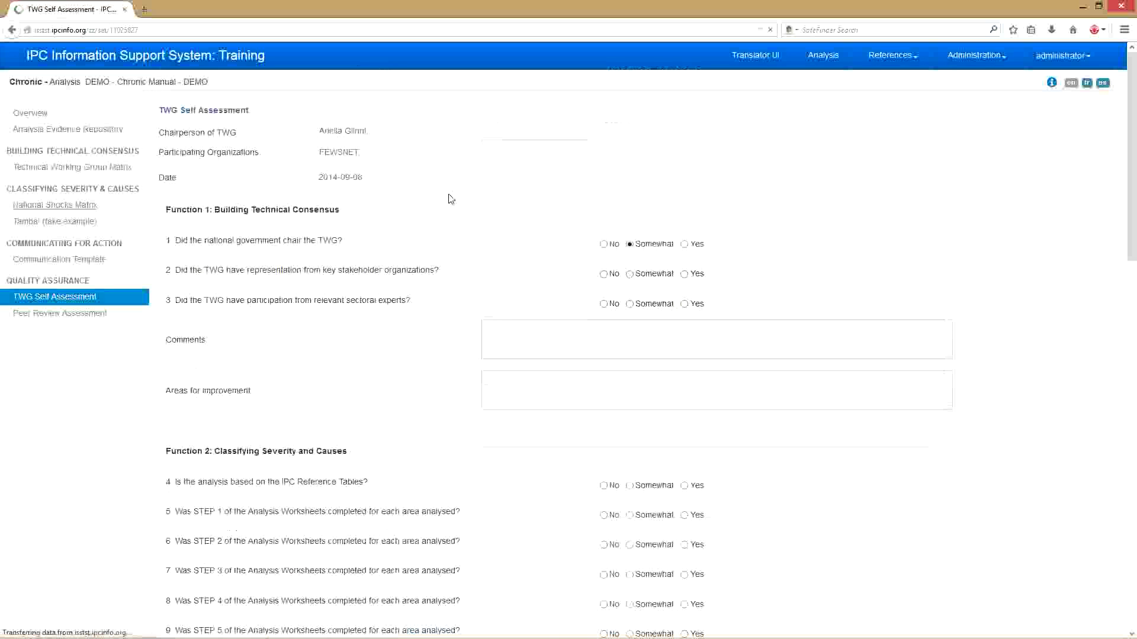
- Show the Peer Review Assessment form from Quality Assurance and review its eight agreement questions
{"action": "left_click", "coordinate": [105, 318]}
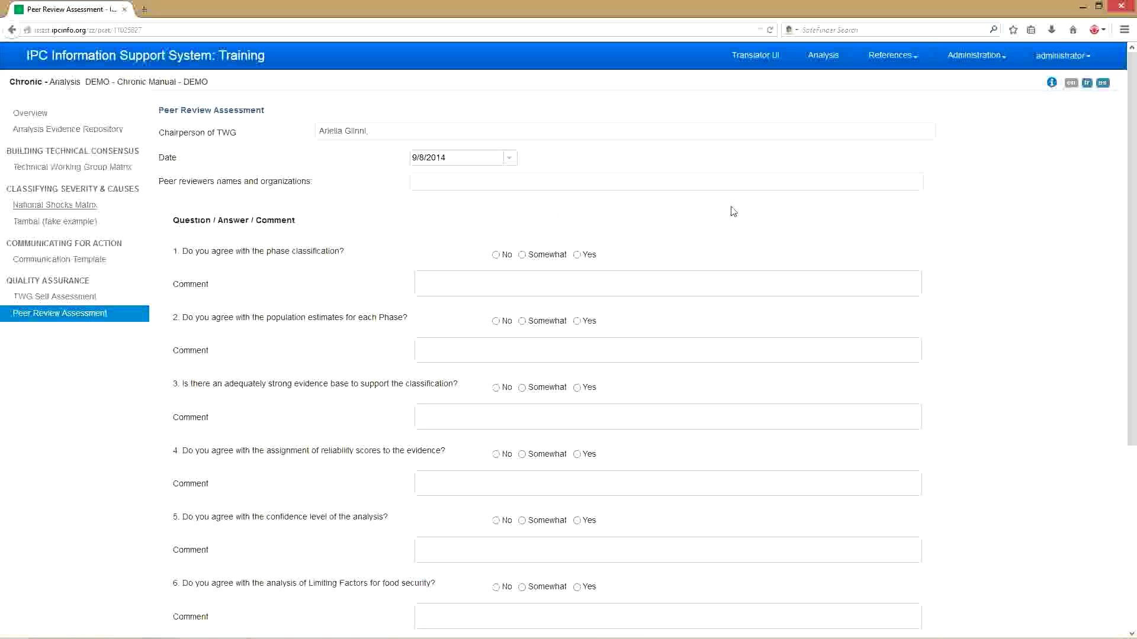
{"action": "scroll", "coordinate": [733, 211], "scroll_direction": "down", "scroll_amount": 5}
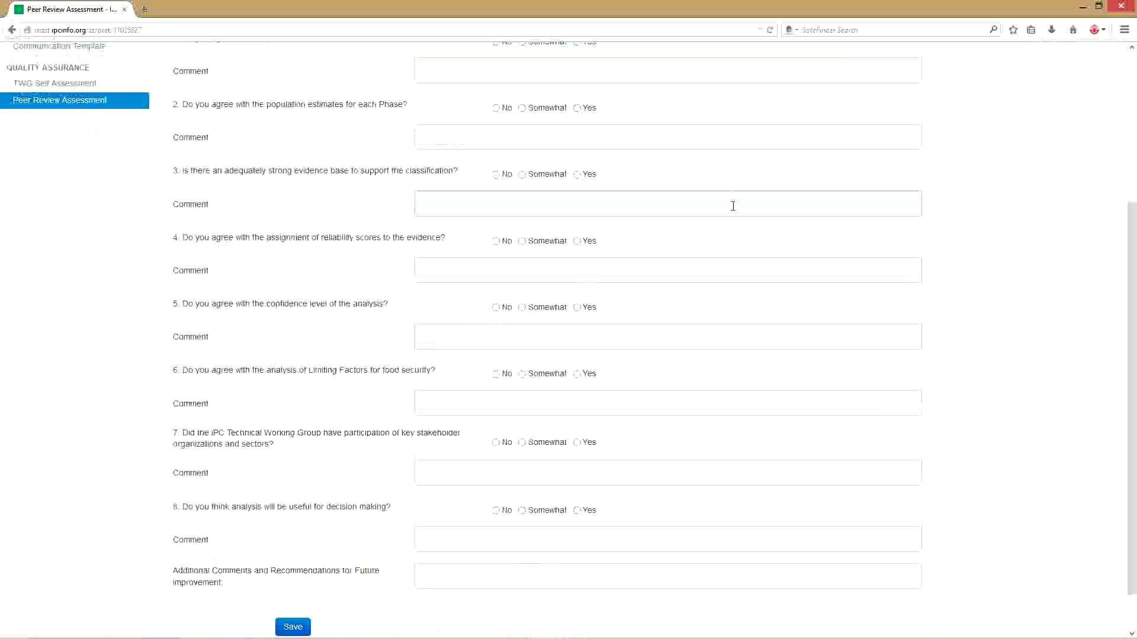
{"action": "scroll", "coordinate": [732, 207], "scroll_direction": "up", "scroll_amount": 3}
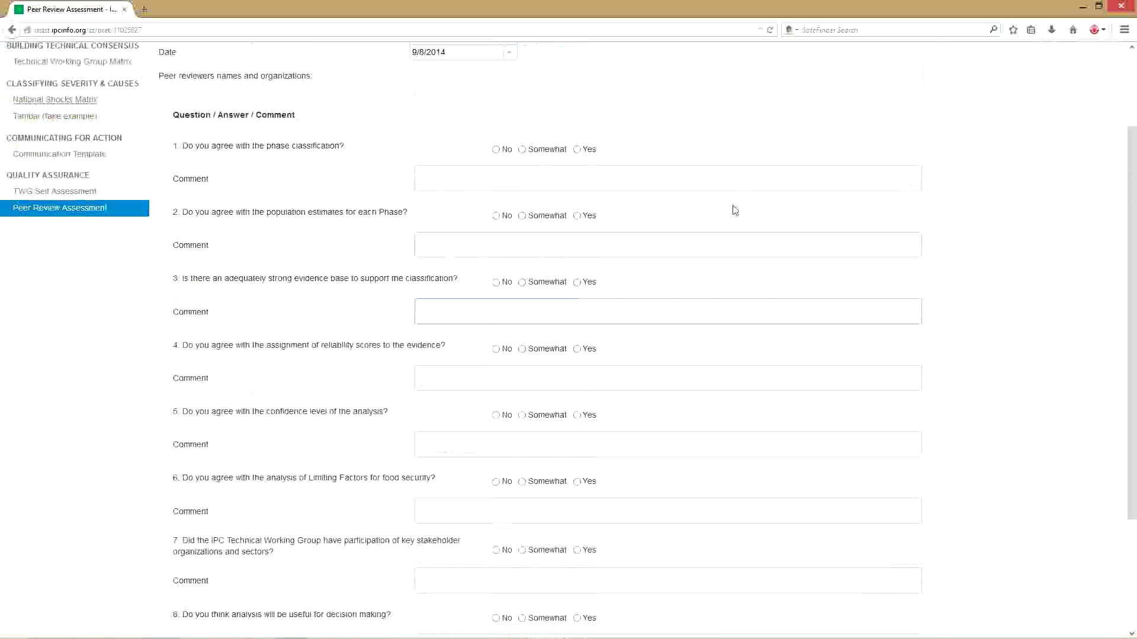
{"action": "scroll", "coordinate": [734, 210], "scroll_direction": "up", "scroll_amount": 3}
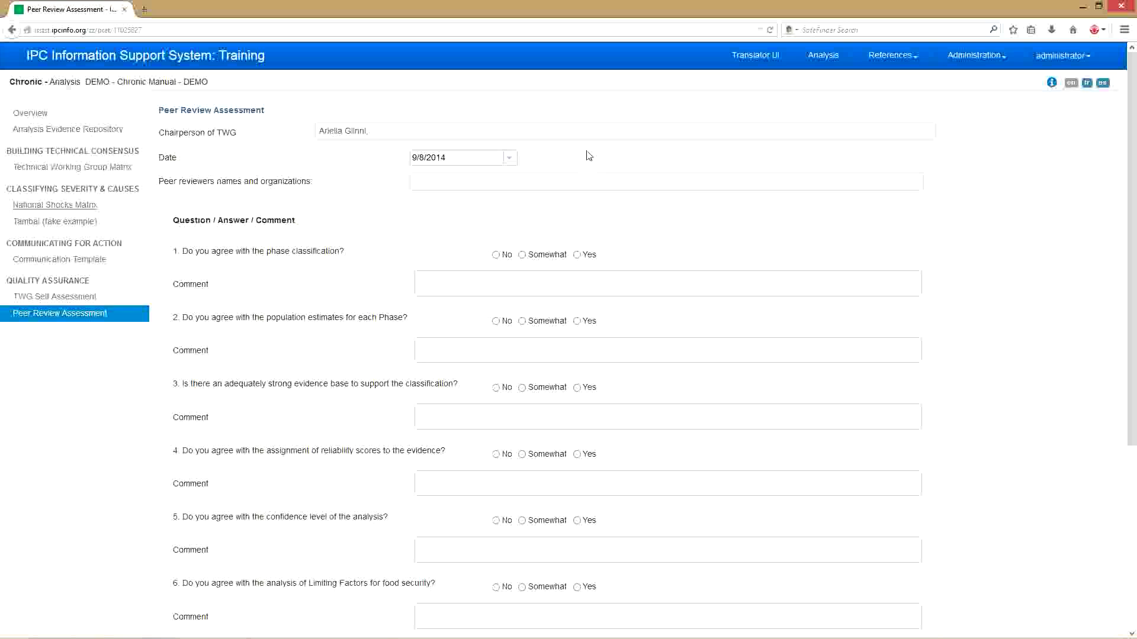
- Enter the peer reviewer's e-mail address in the Peer reviewers names and organizations field
{"action": "left_click", "coordinate": [536, 184]}
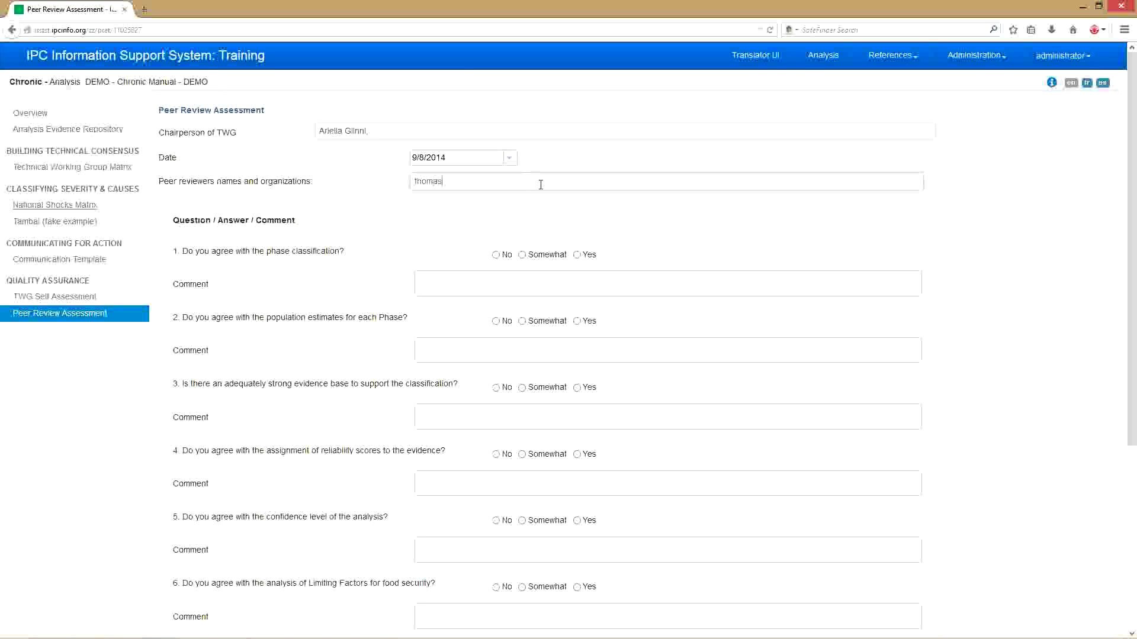
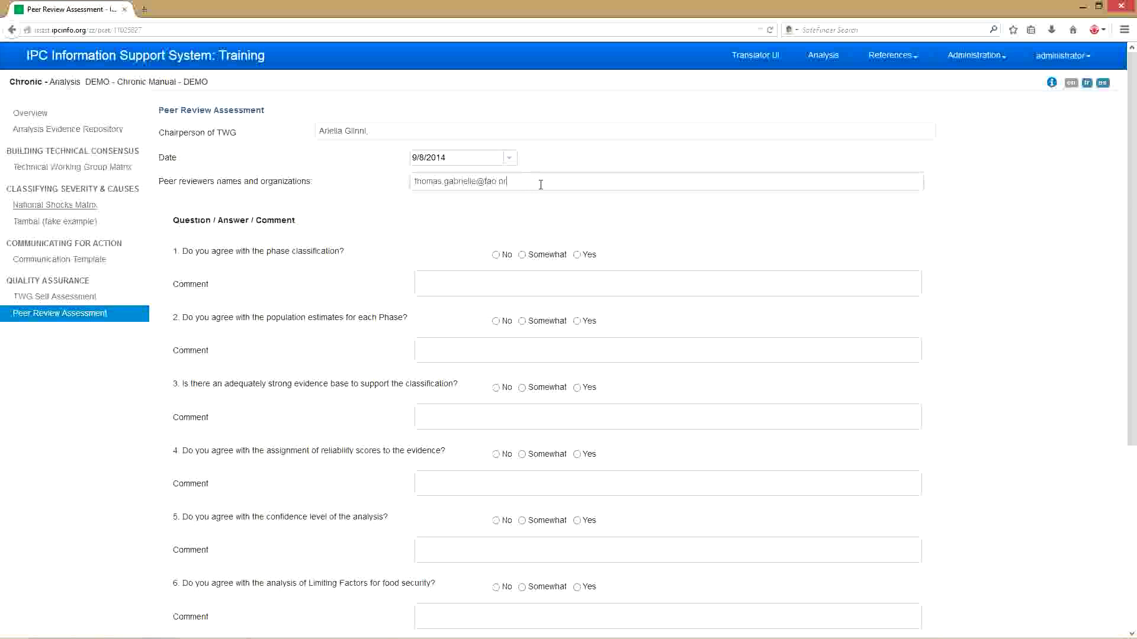